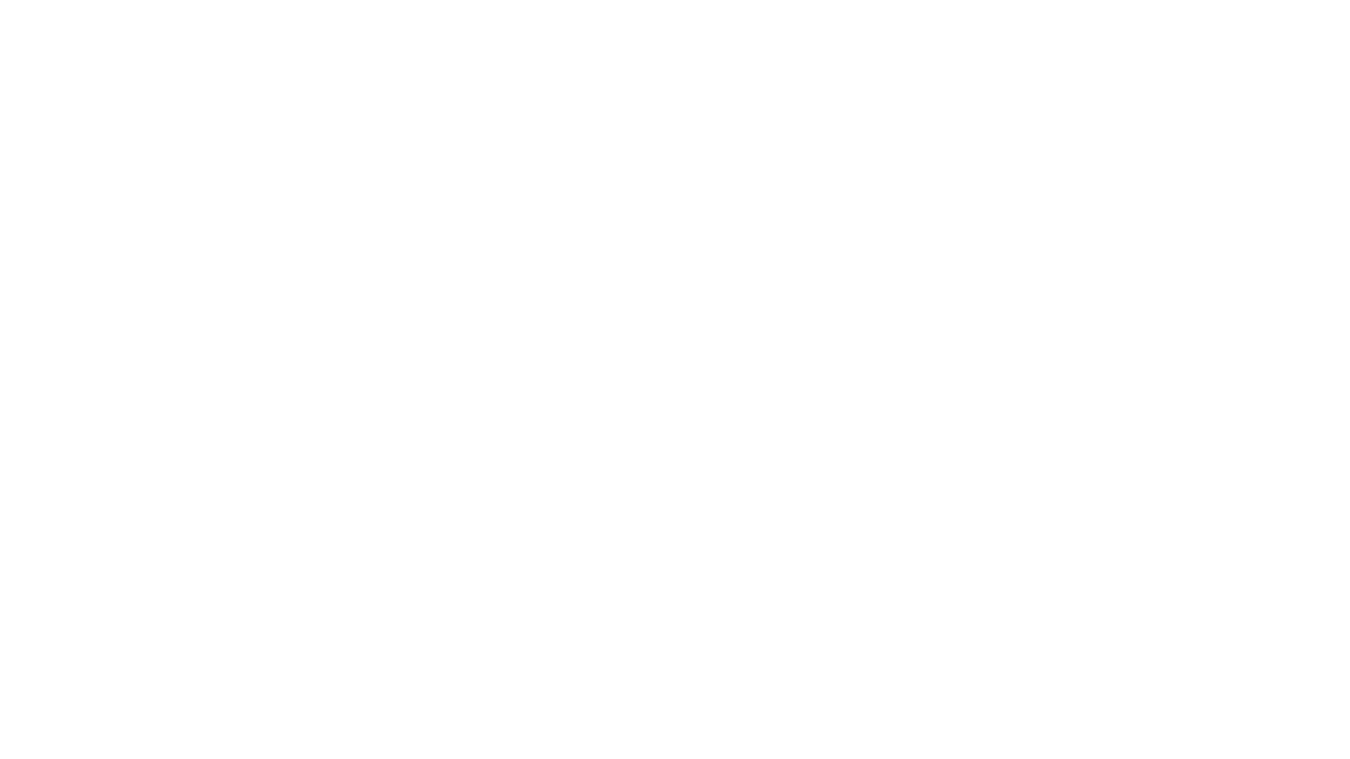
Open the site's cookie consent settings and toggle the Functional category off and back on.
click(83, 697)
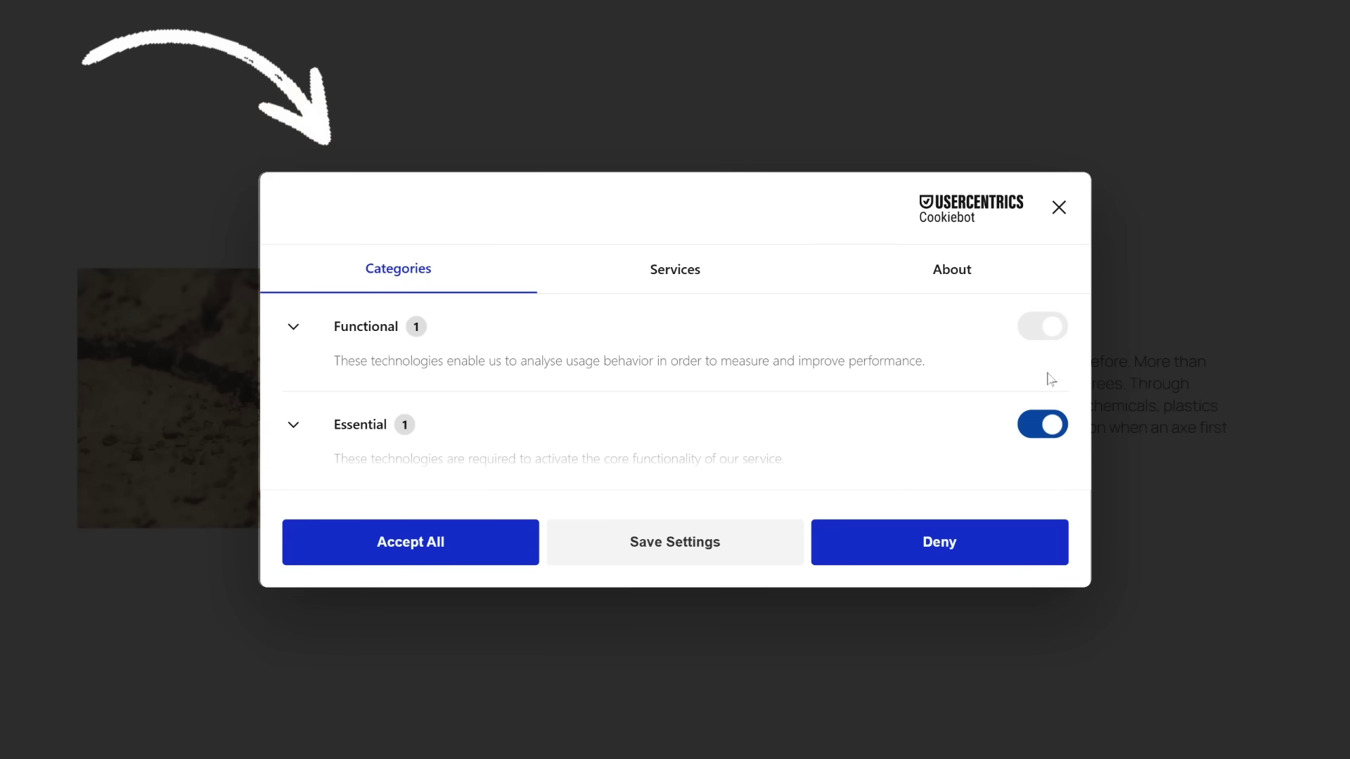
click(1042, 337)
click(1041, 330)
click(1019, 353)
Show the Services list and expand the Usercentrics Consent Management Platform entry.
click(635, 278)
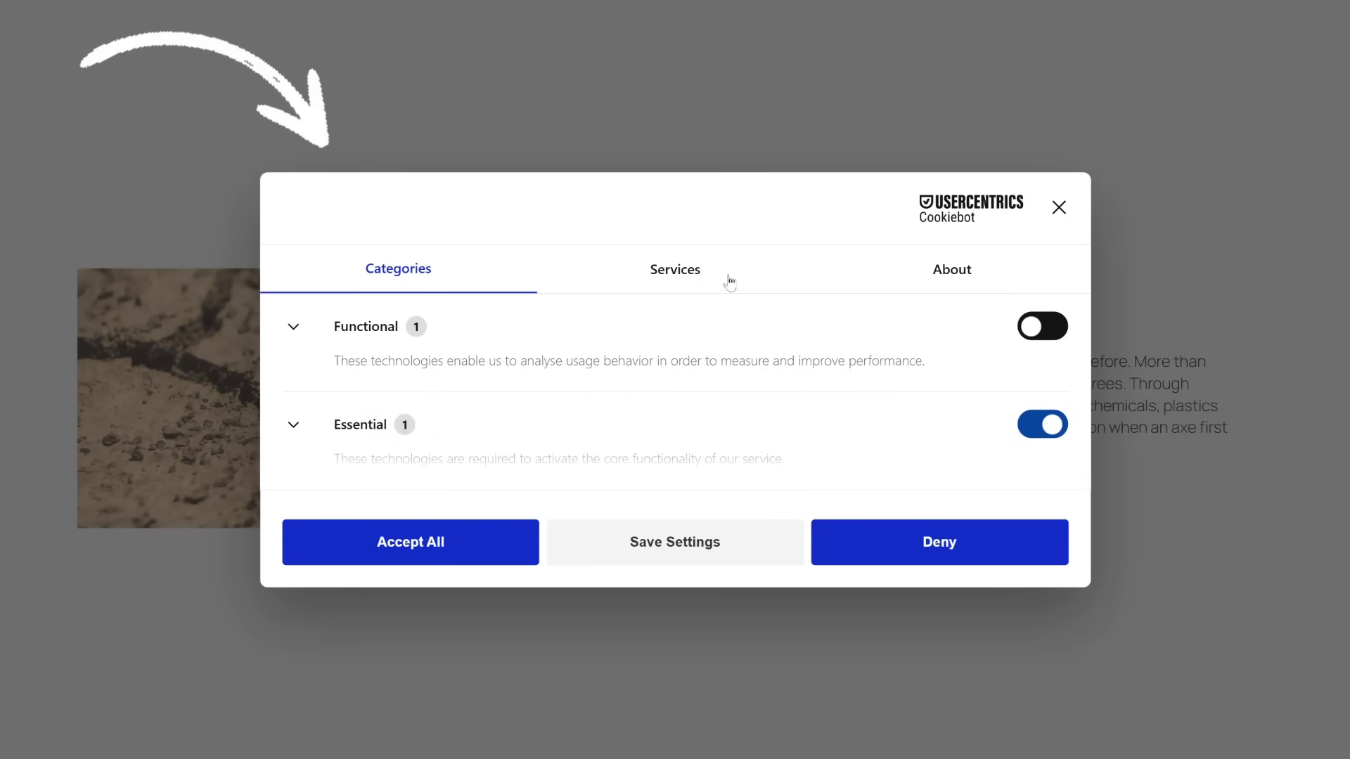
click(636, 278)
click(549, 313)
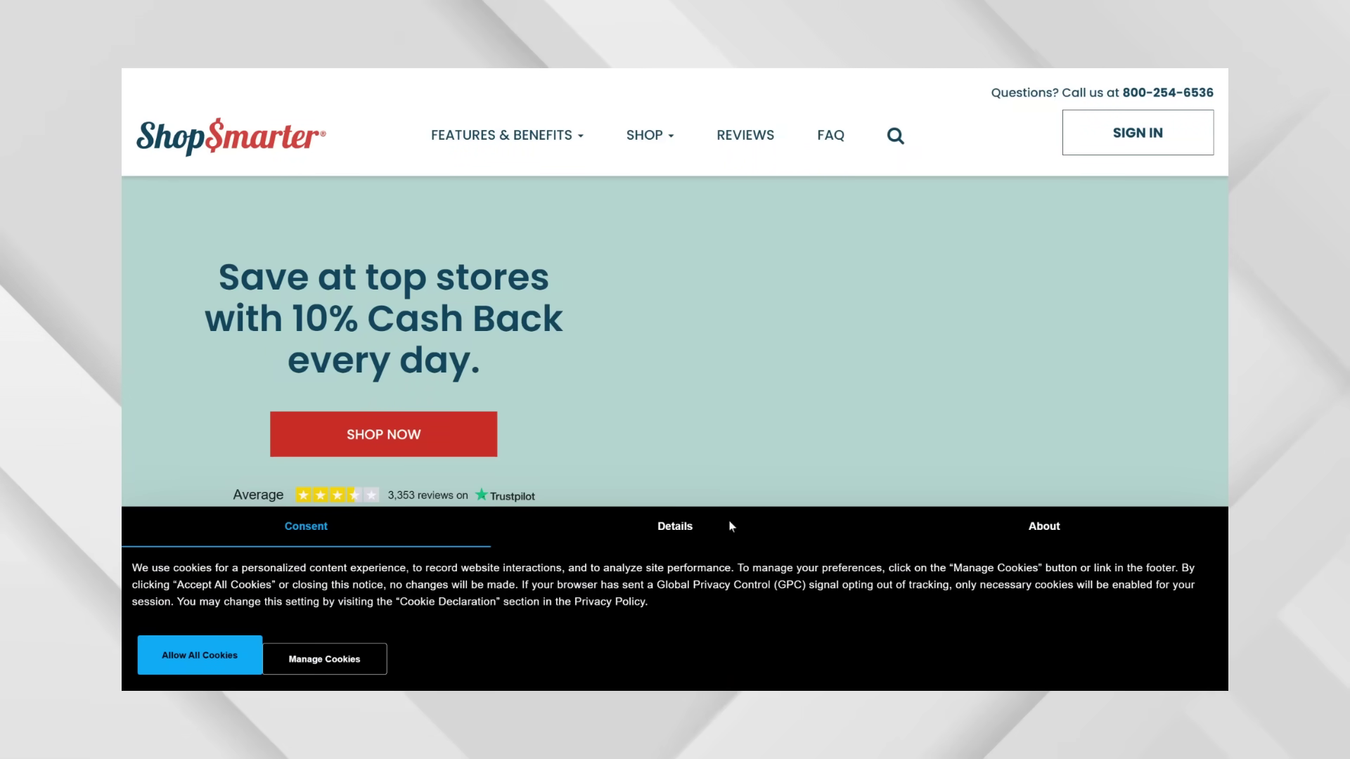
View the Details tab of the ShopSmarter cookie banner.
click(705, 522)
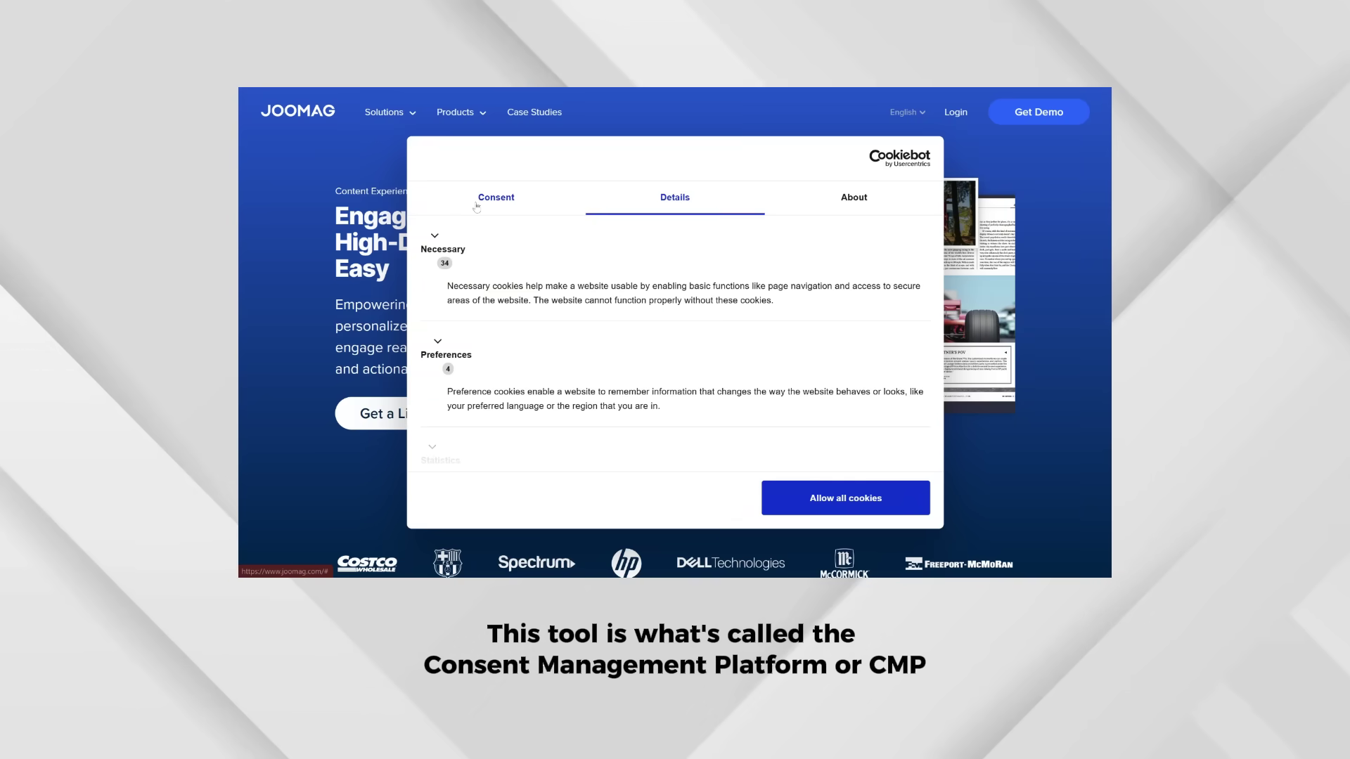
Cycle through the Consent, Details and About tabs on the first example dialogs, including Spiegel's.
click(476, 204)
click(675, 281)
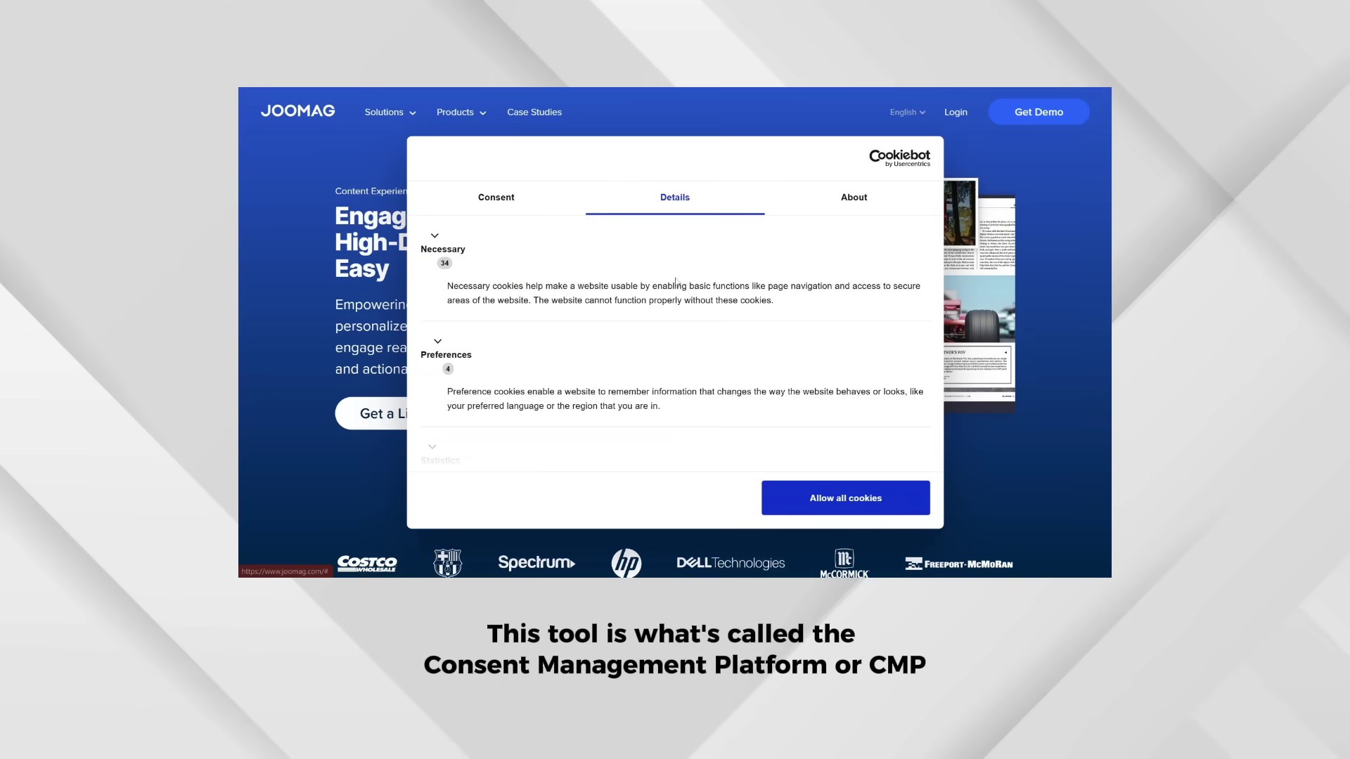
click(827, 211)
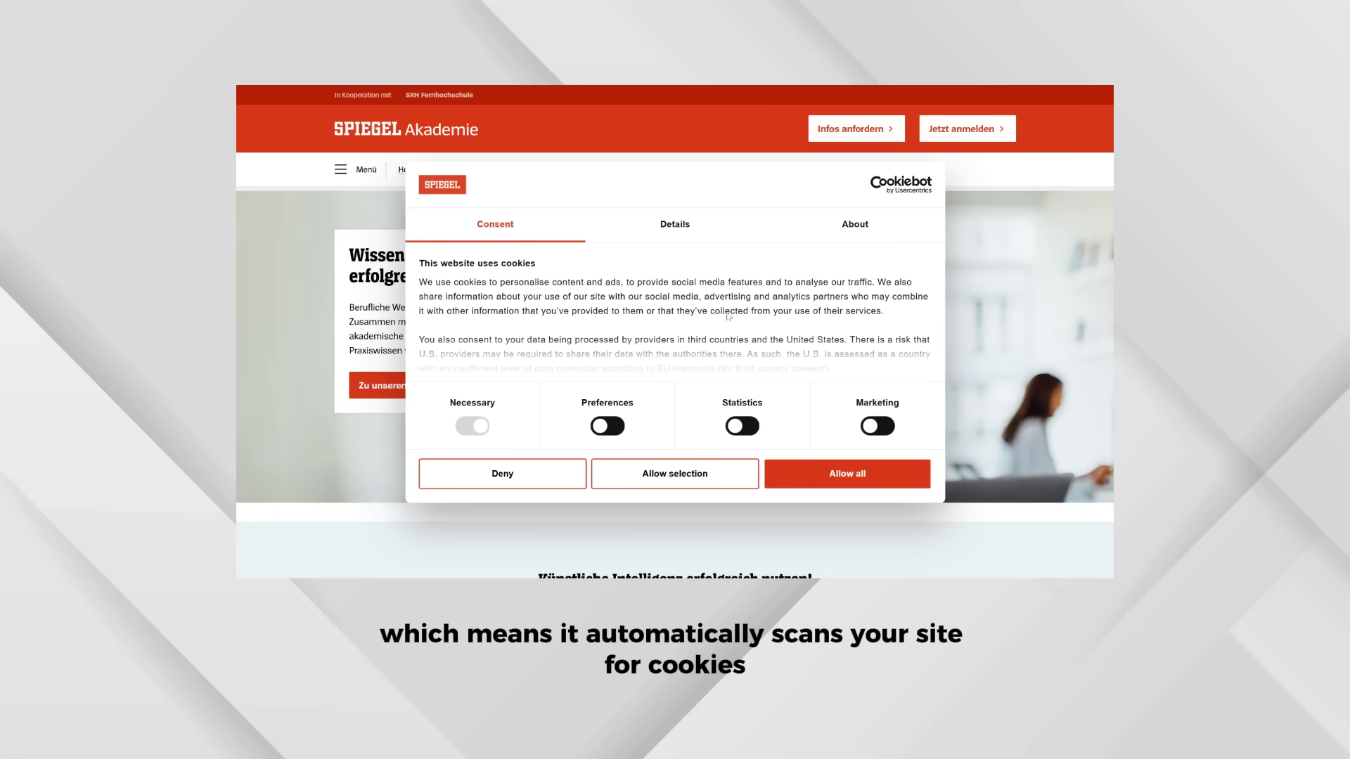
click(676, 225)
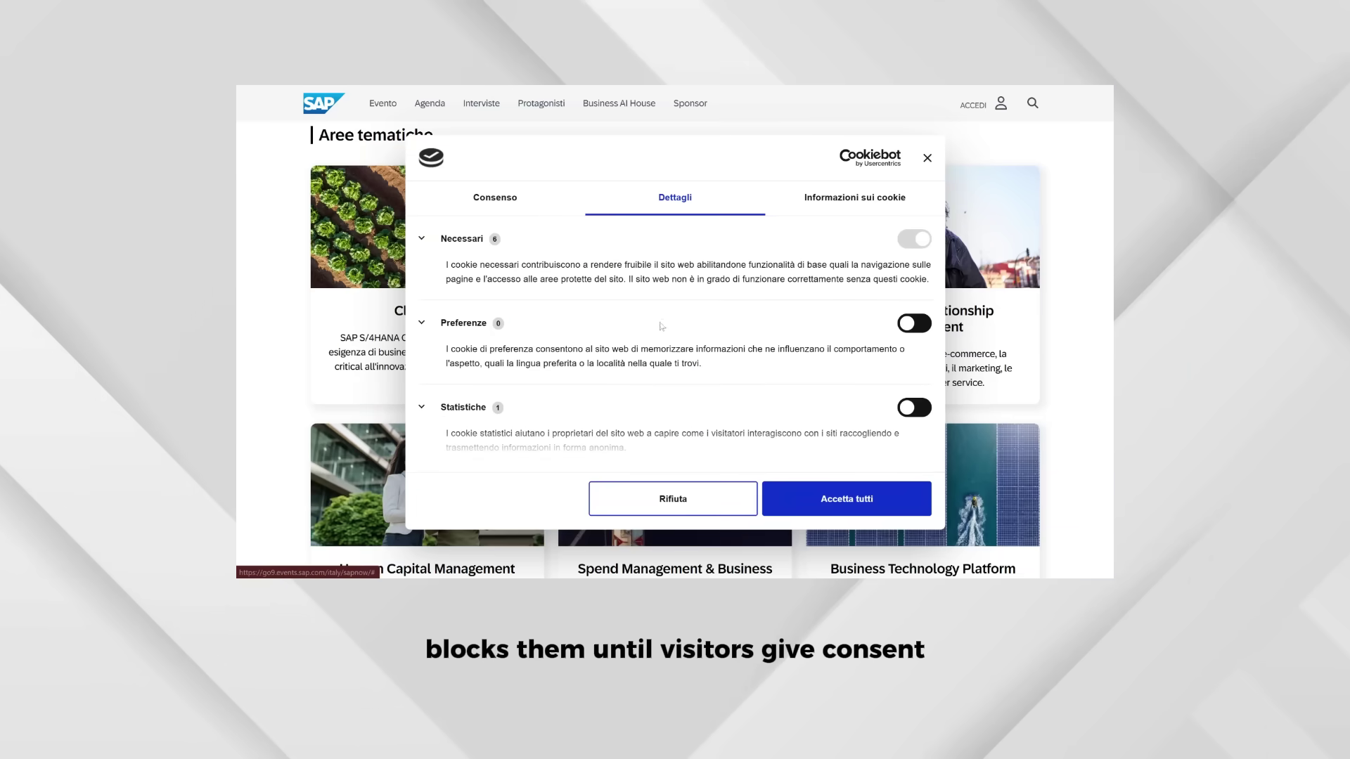
click(496, 201)
click(675, 275)
click(858, 197)
Switch between Details, Consent and About tabs on further sites, ending with Vitamix's dialog.
click(675, 197)
click(495, 197)
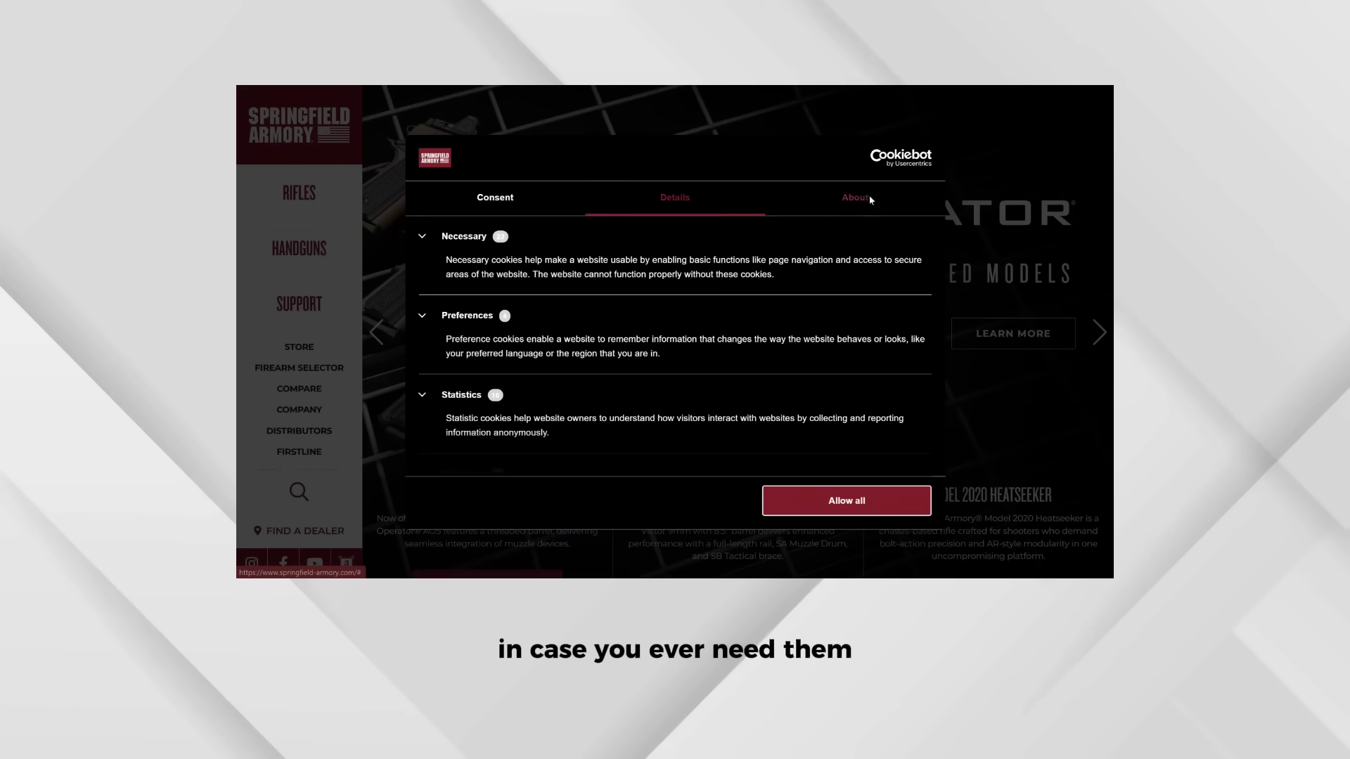
click(856, 198)
click(675, 197)
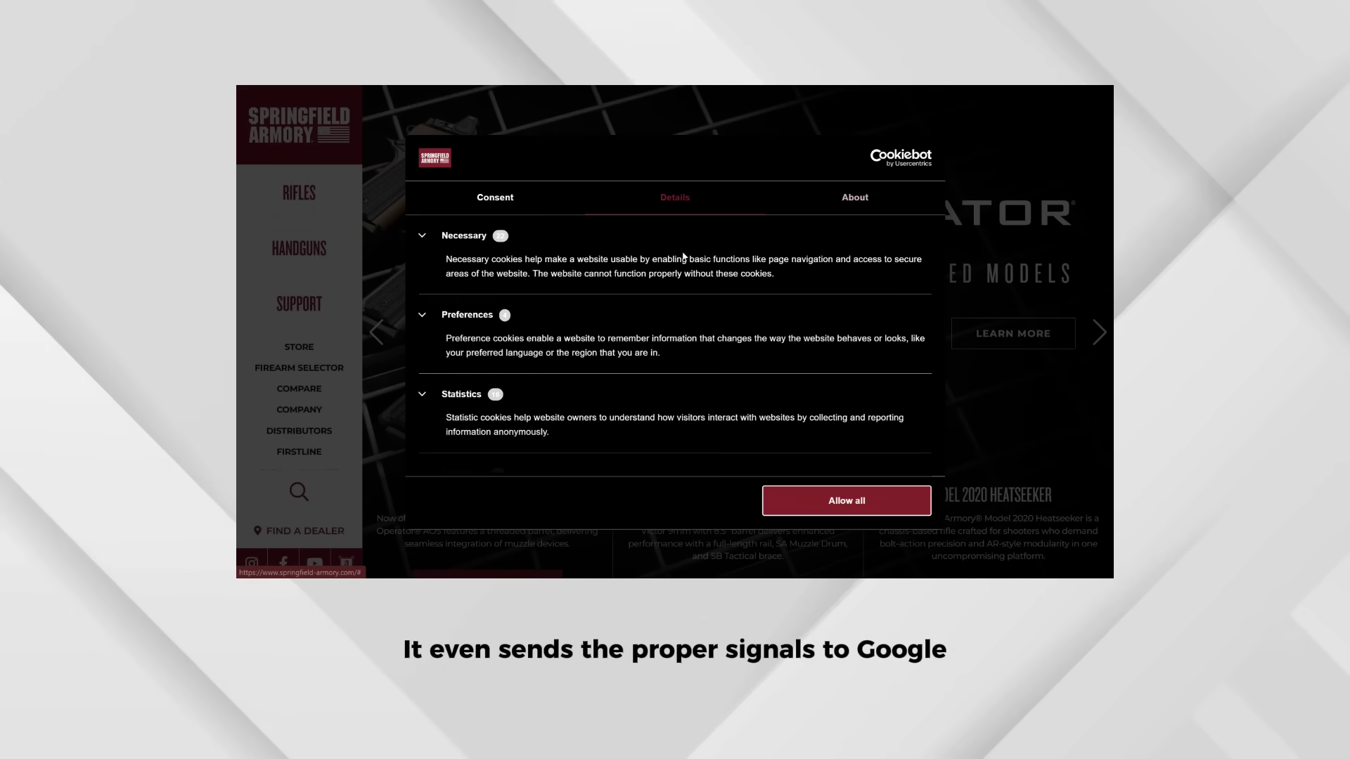
click(514, 201)
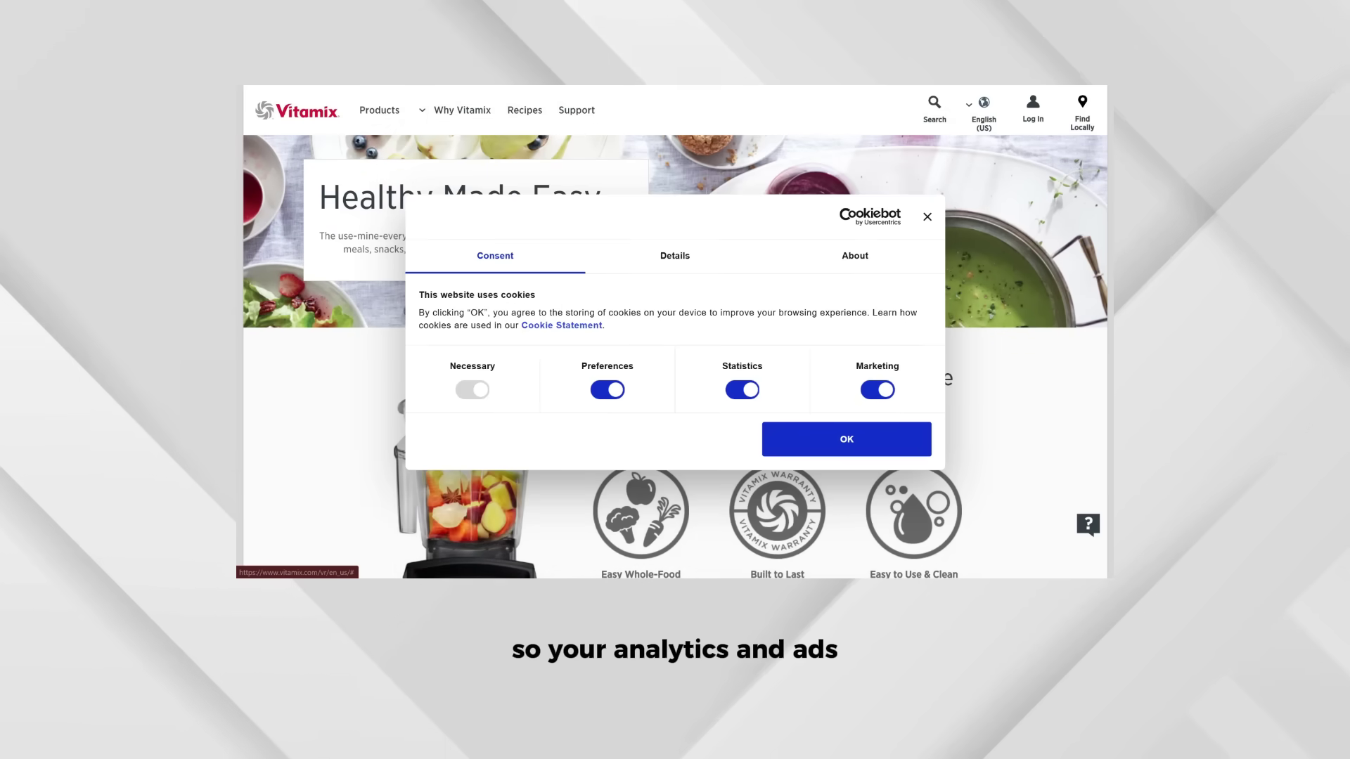
click(675, 255)
click(854, 255)
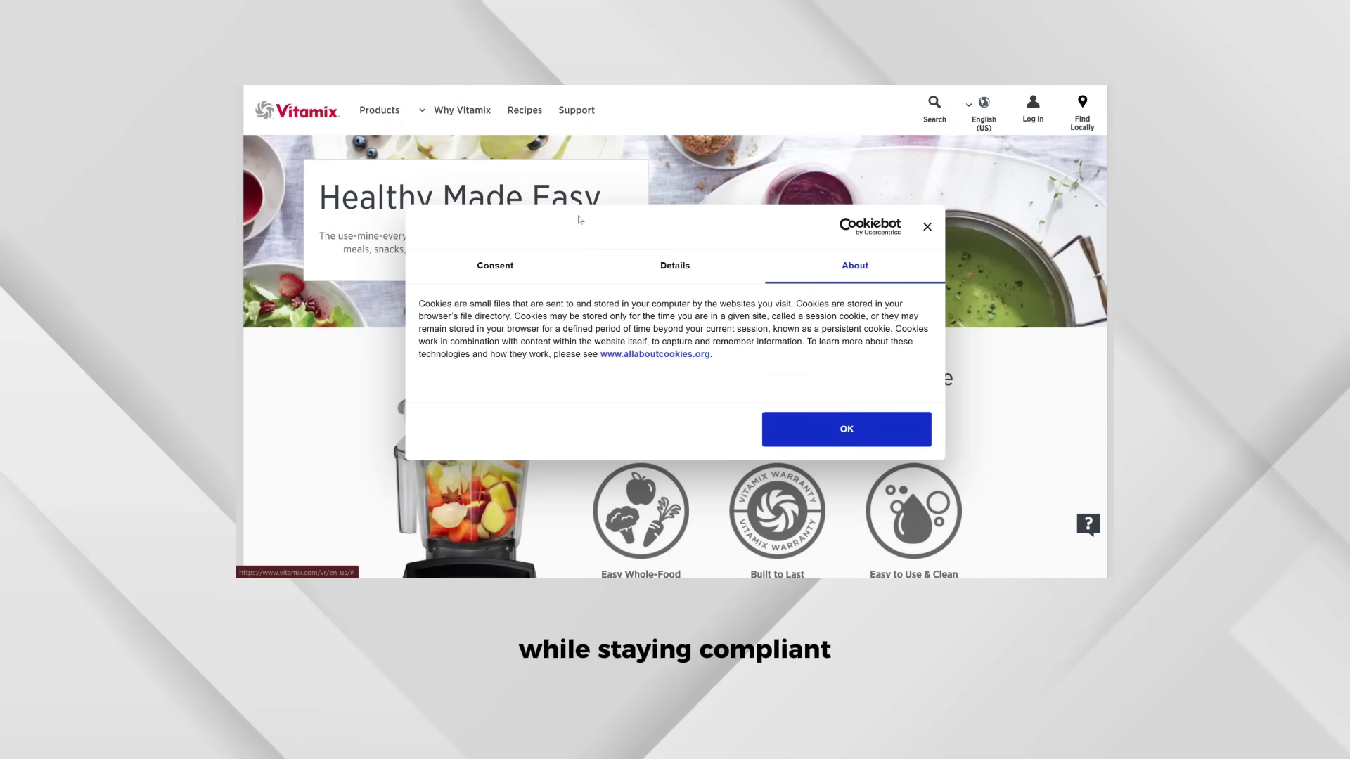
click(495, 265)
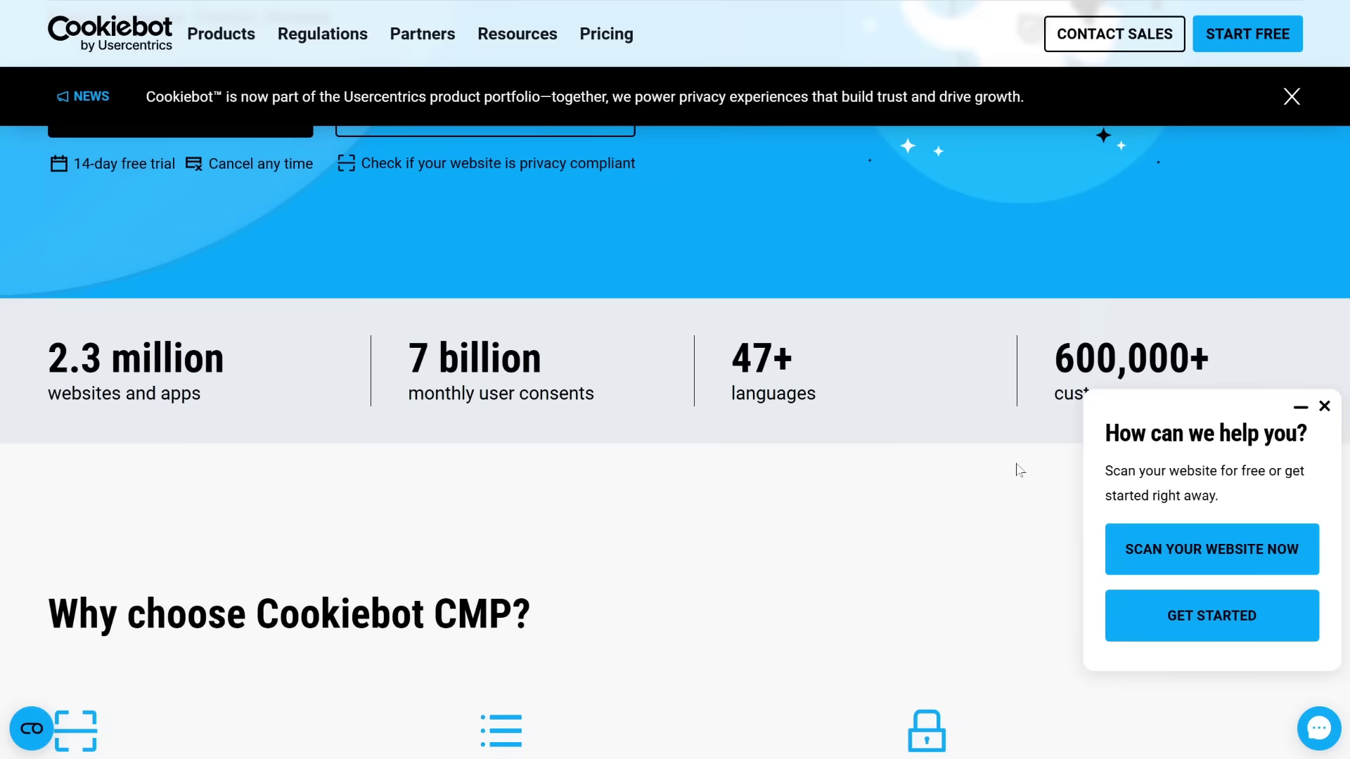
Close the 'How can we help you?' chat popup.
click(1324, 407)
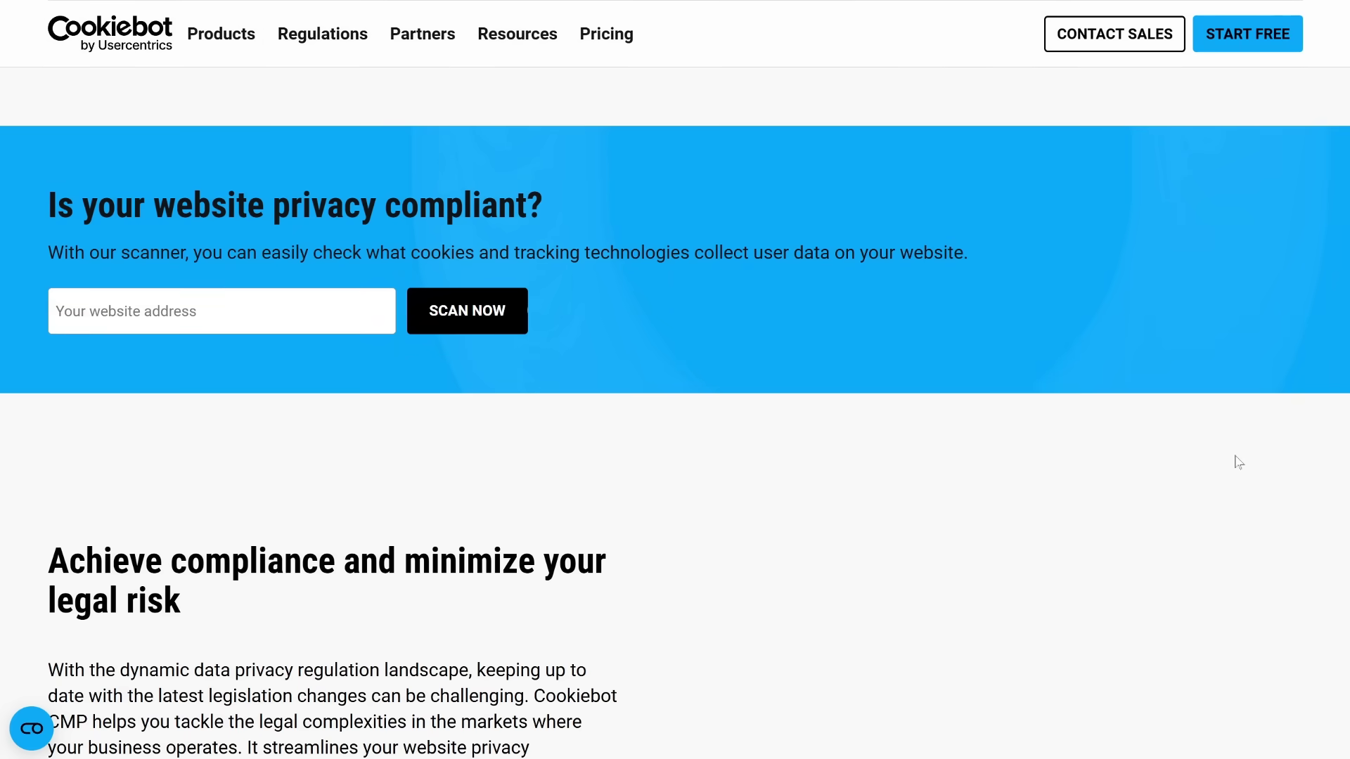
Scroll down the Cookiebot homepage toward the cookie banner landing page link.
scroll(1238, 462, down, 5)
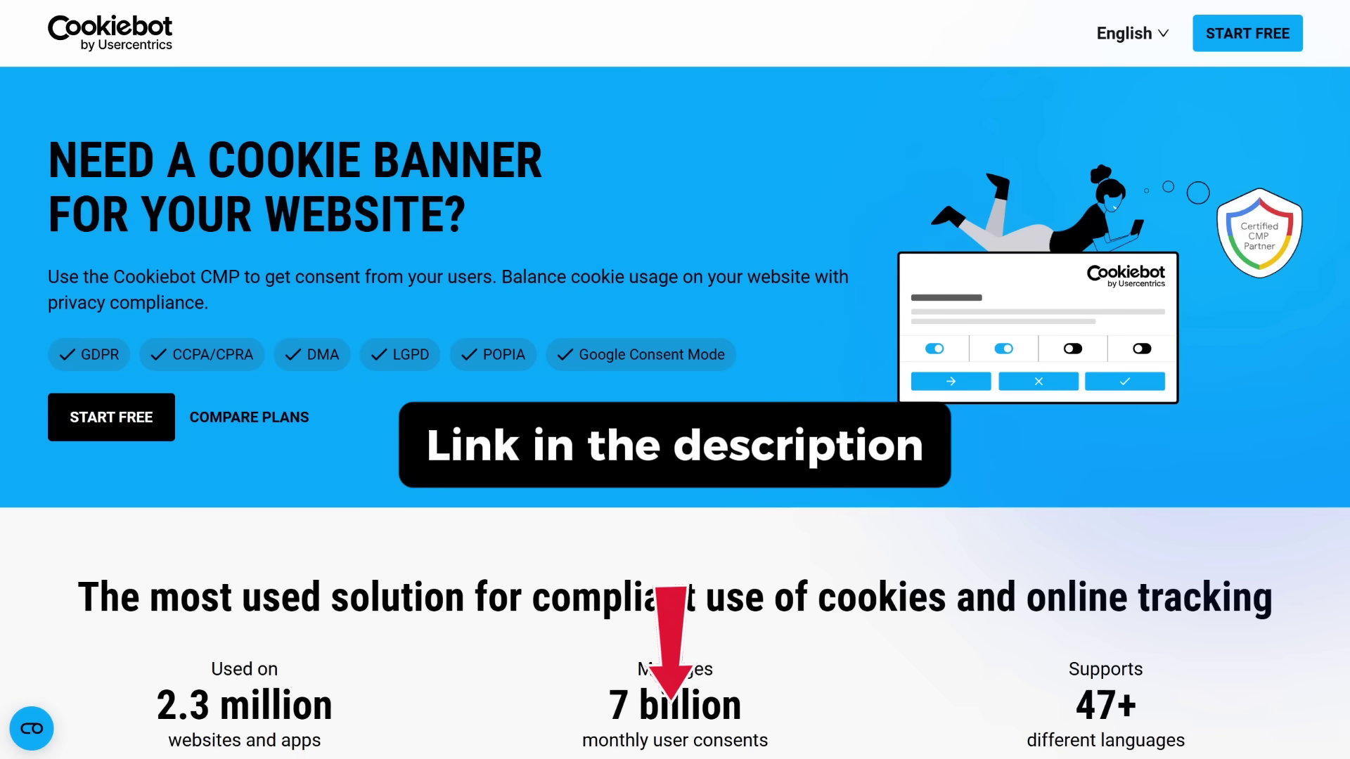
Start the free trial, submit an e-mail address, and move to the verification code field.
click(128, 443)
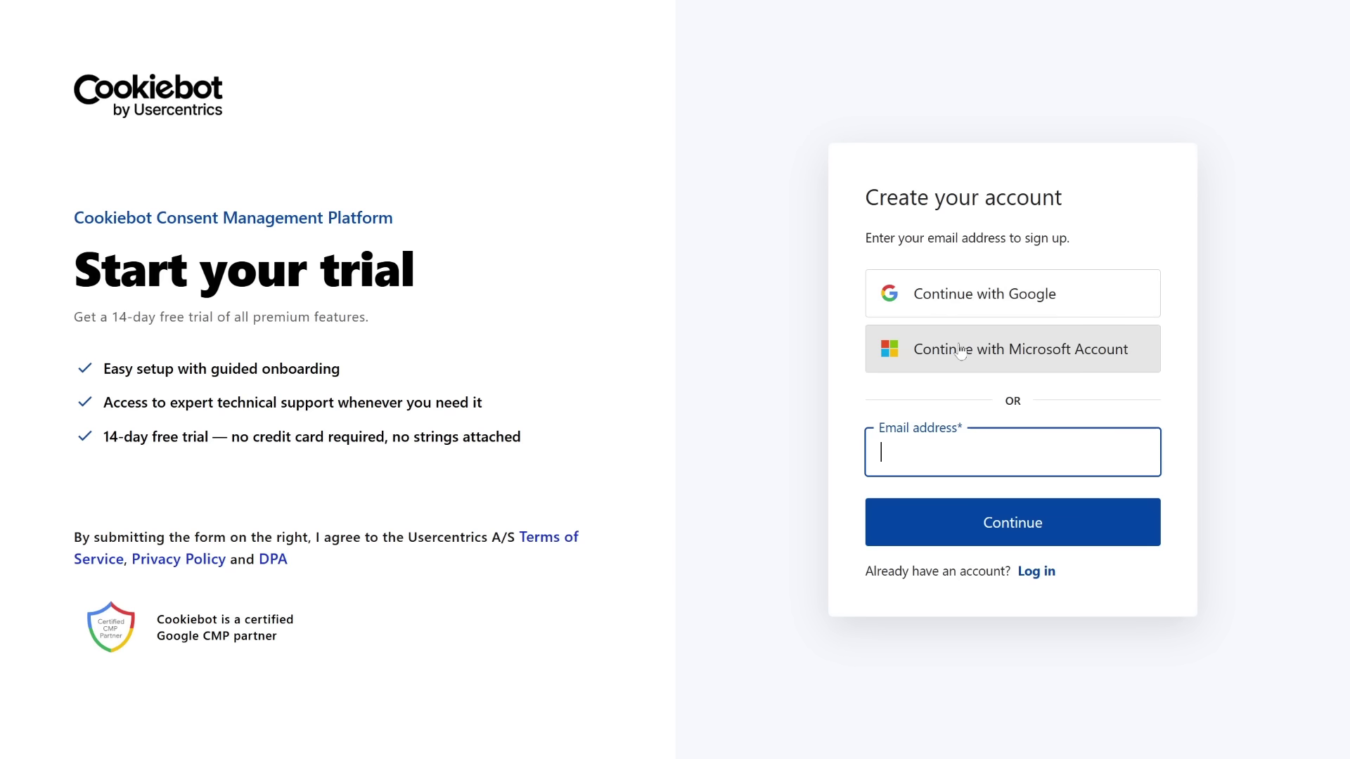
key(Return)
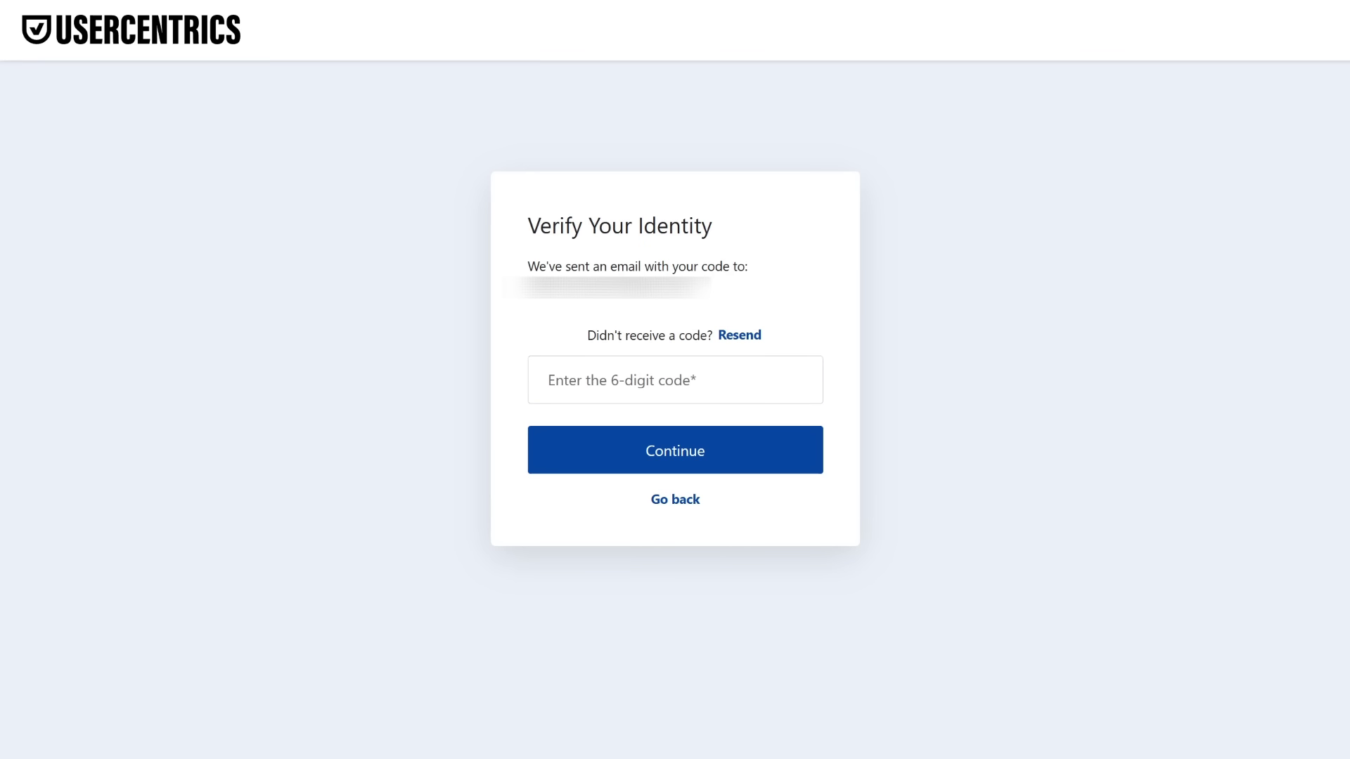
key(Tab)
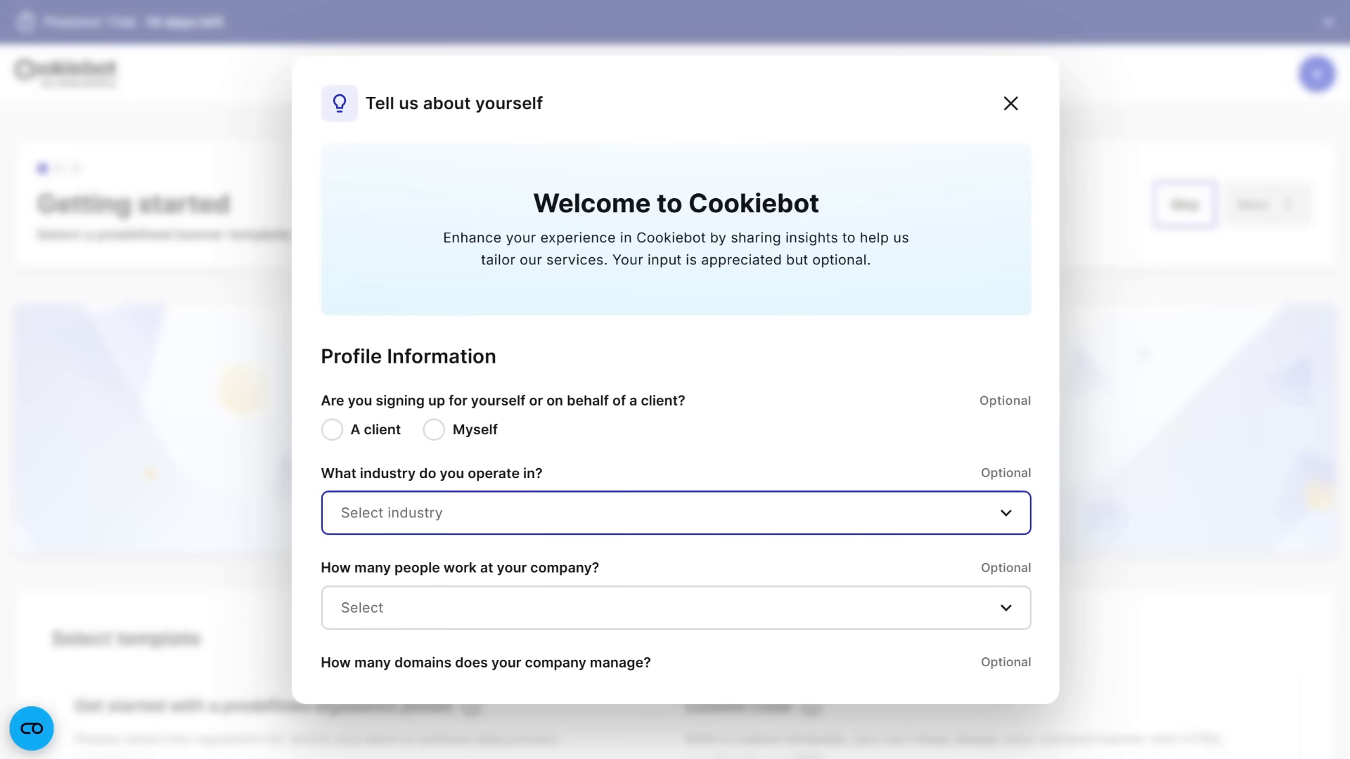
scroll(984, 485, down, 5)
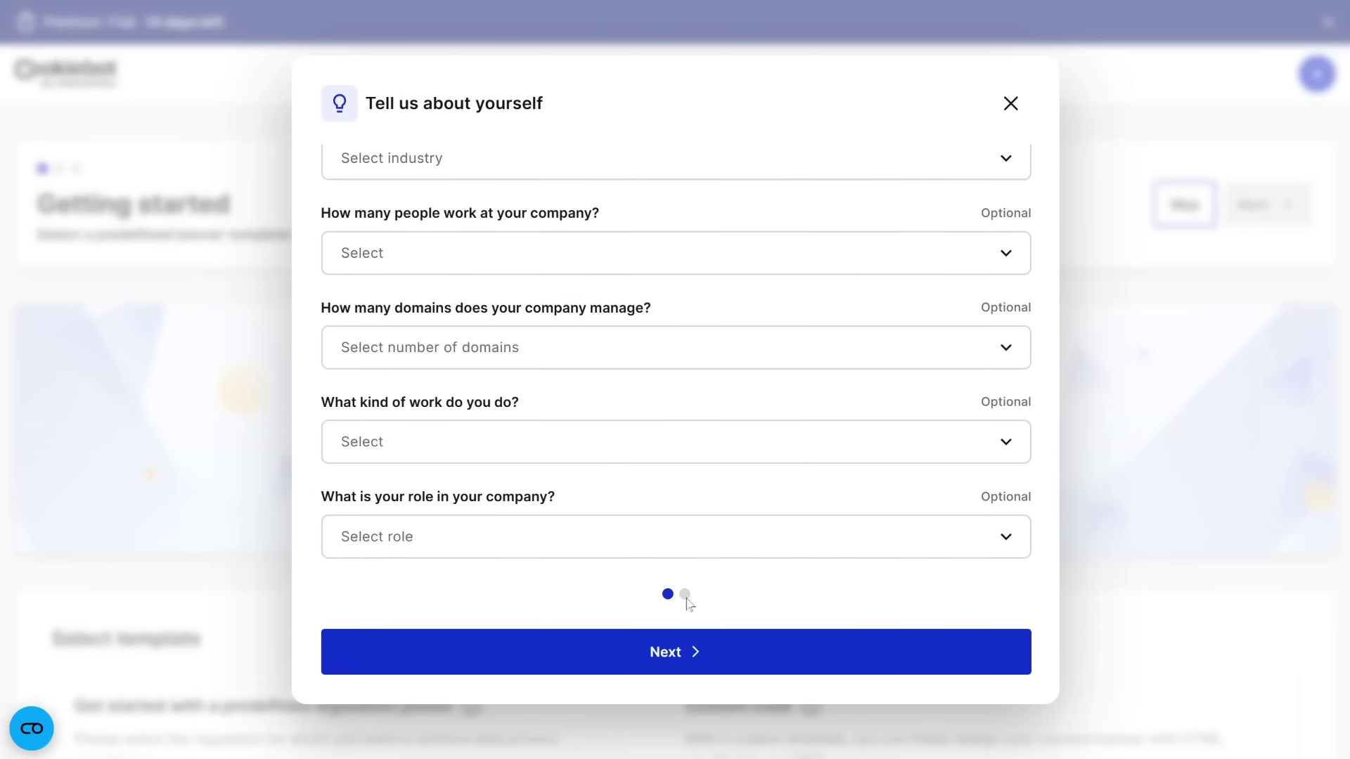
click(1010, 103)
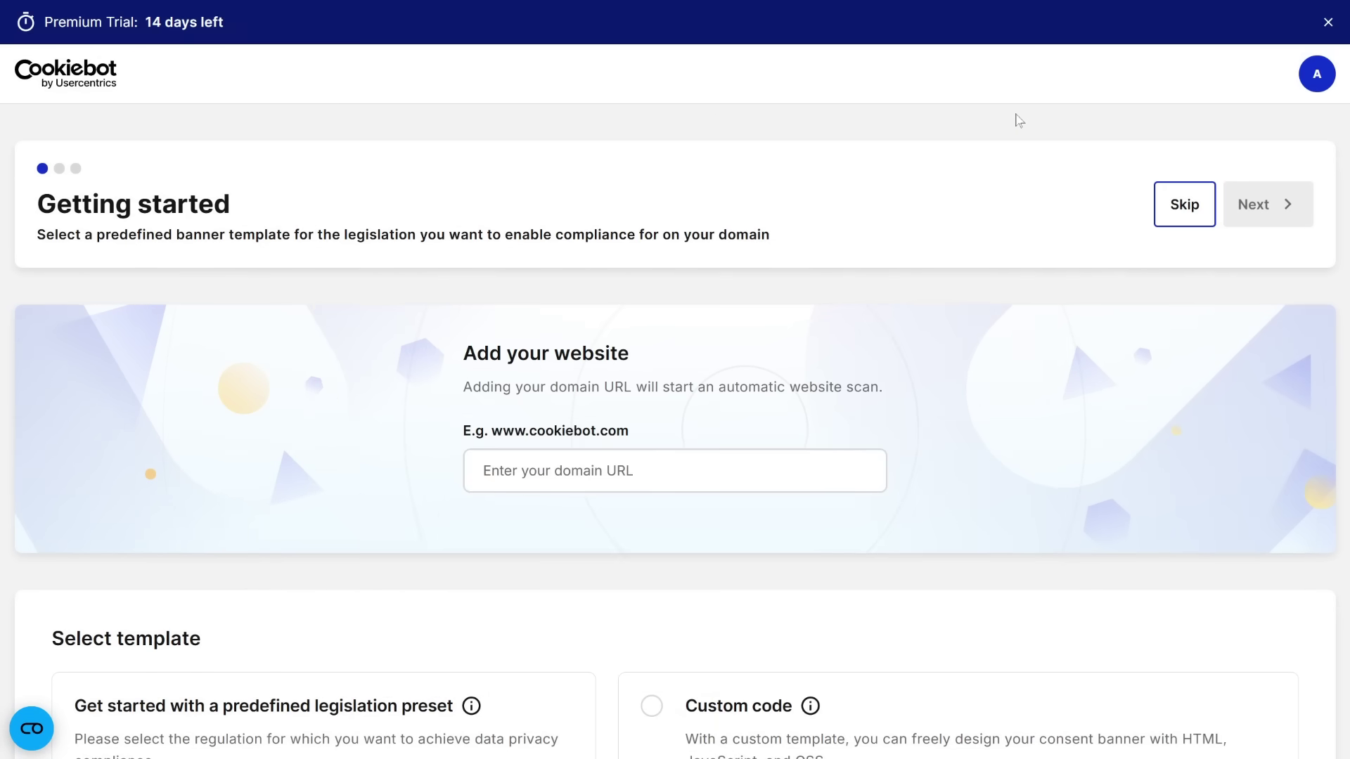
drag(491, 430, 629, 430)
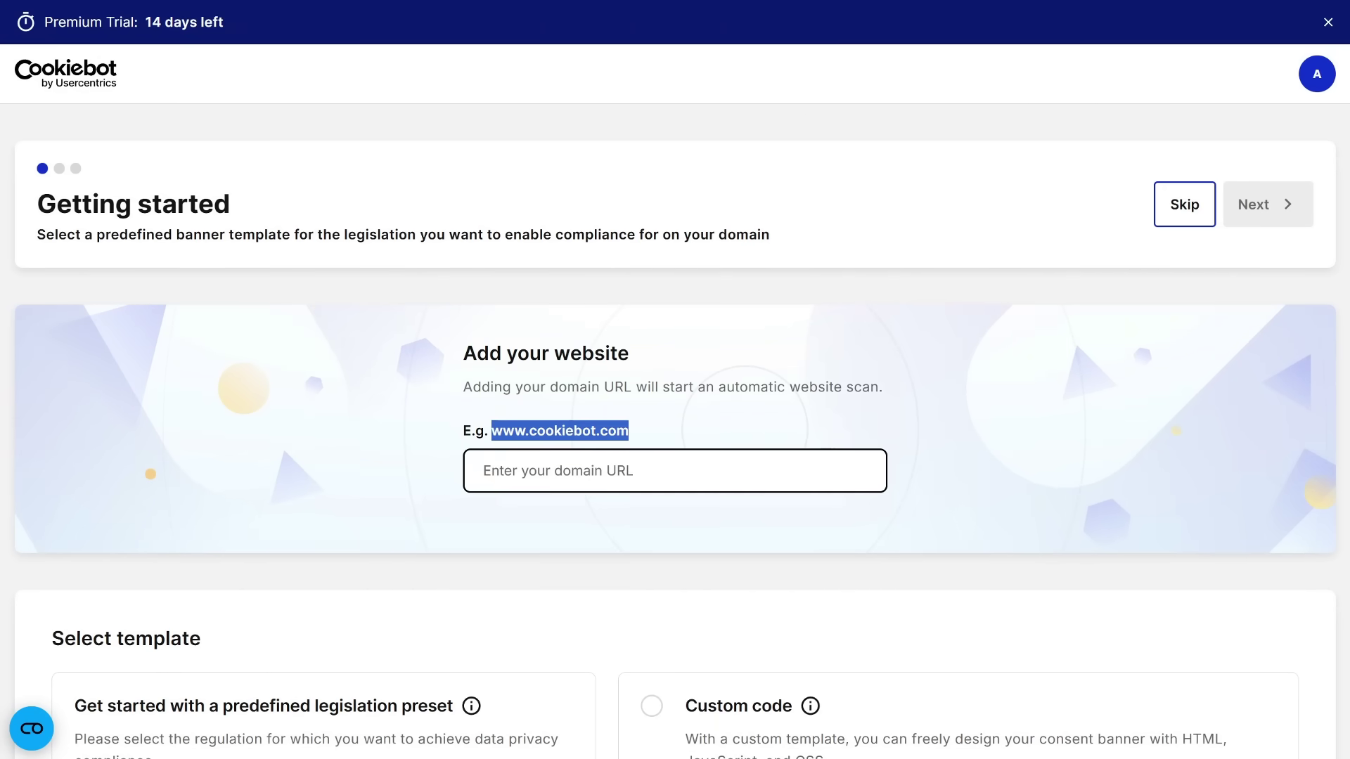
Choose the GDPR template after trying the US templates, and continue to banner configuration.
scroll(112, 421, down, 8)
click(109, 423)
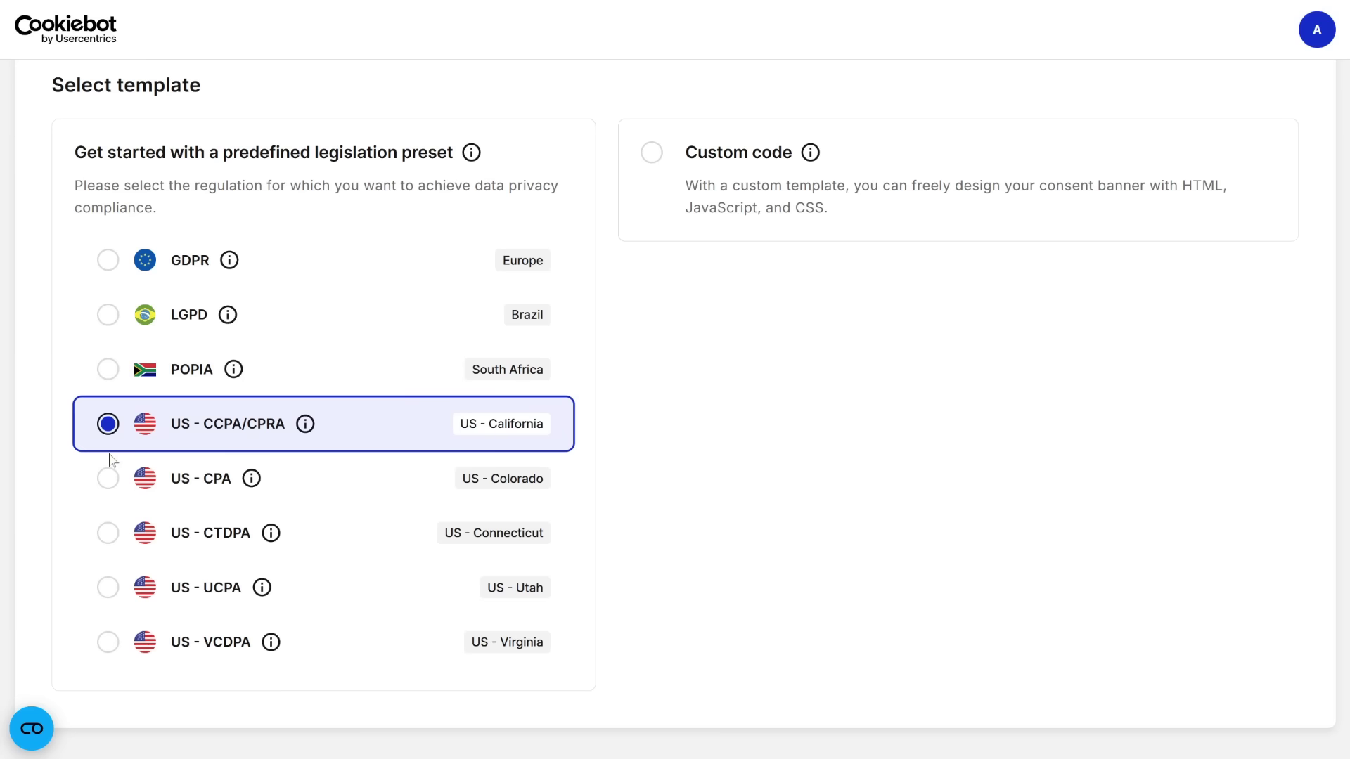
click(109, 478)
click(109, 533)
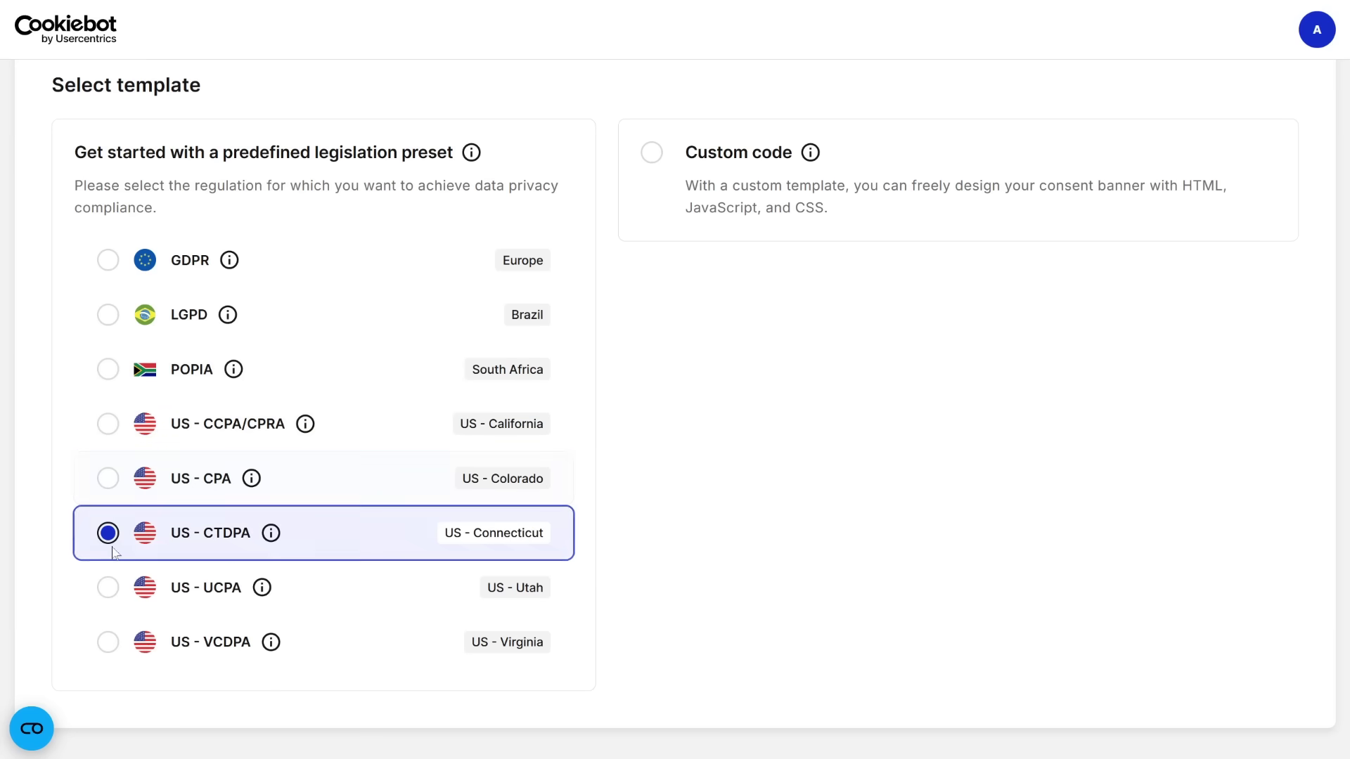
click(108, 643)
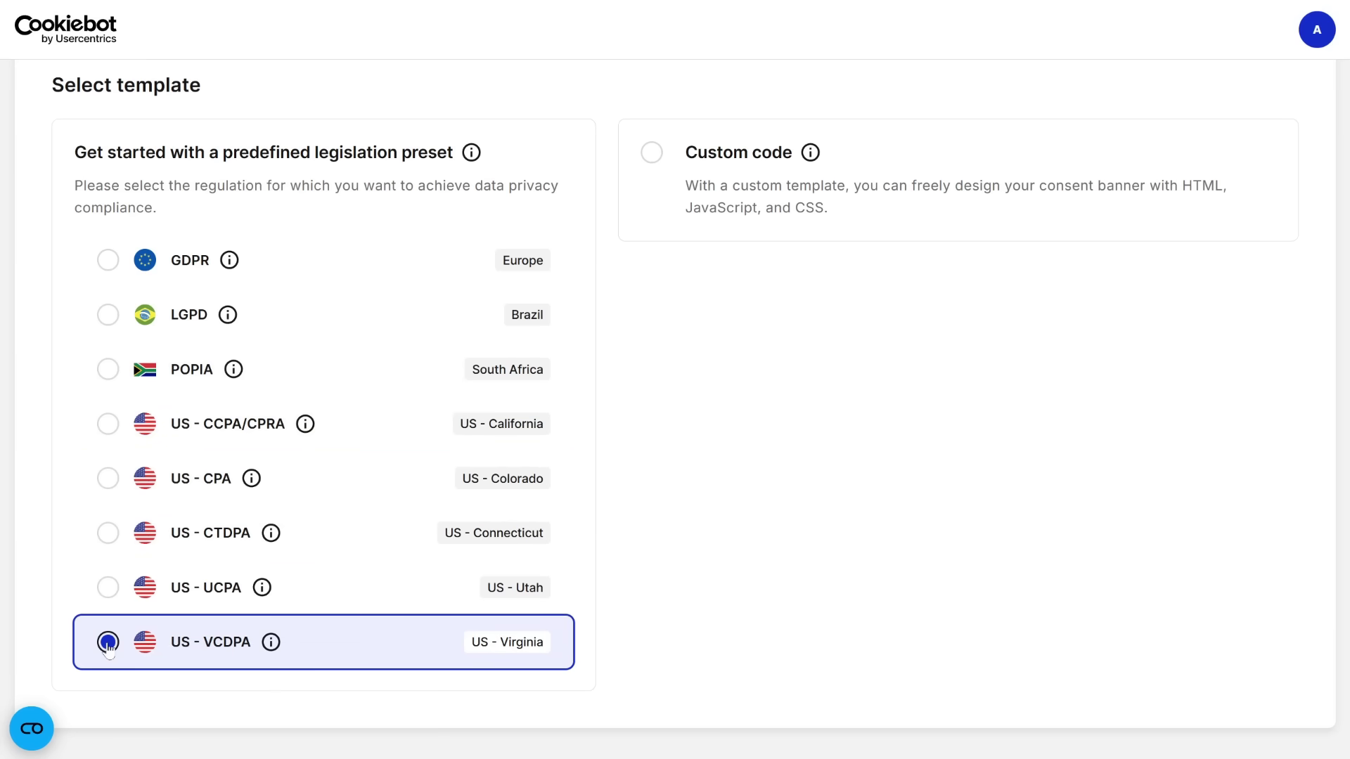
click(108, 264)
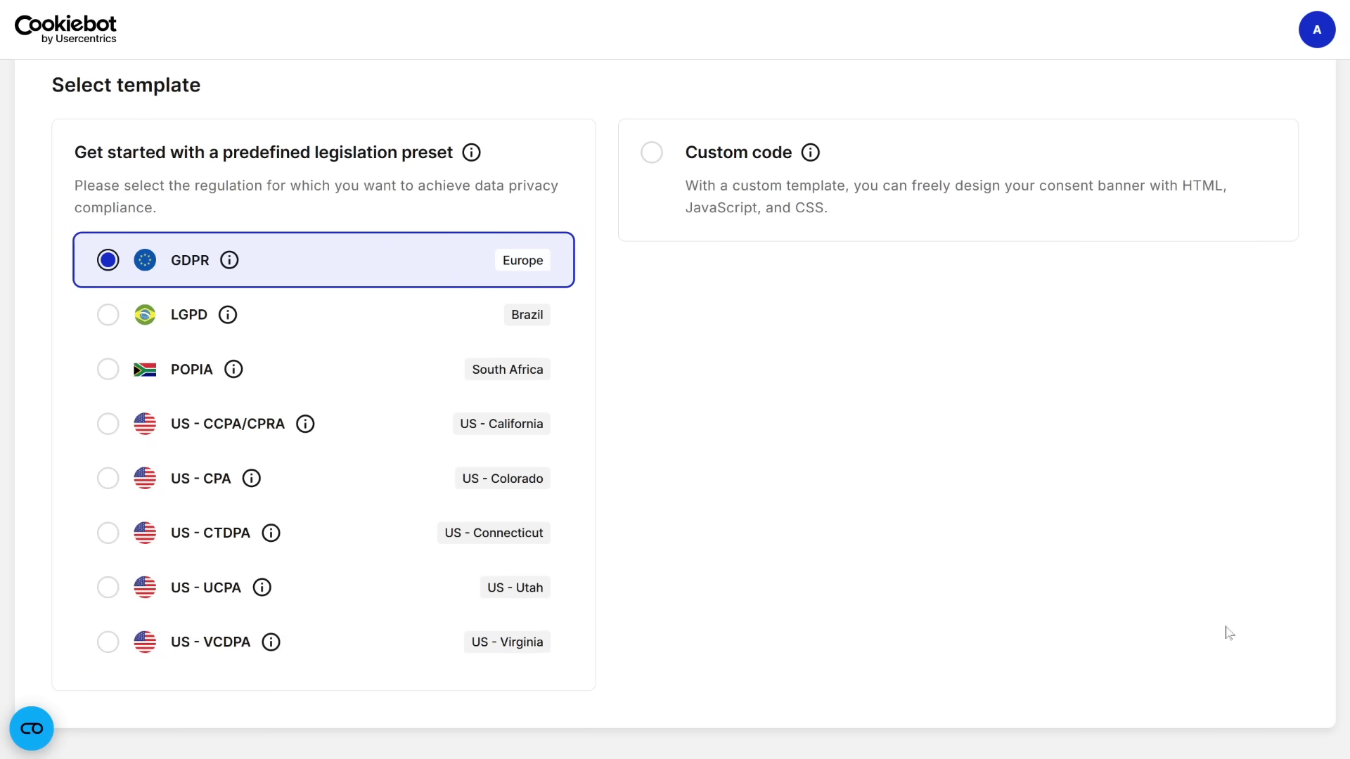
scroll(1229, 634, up, 8)
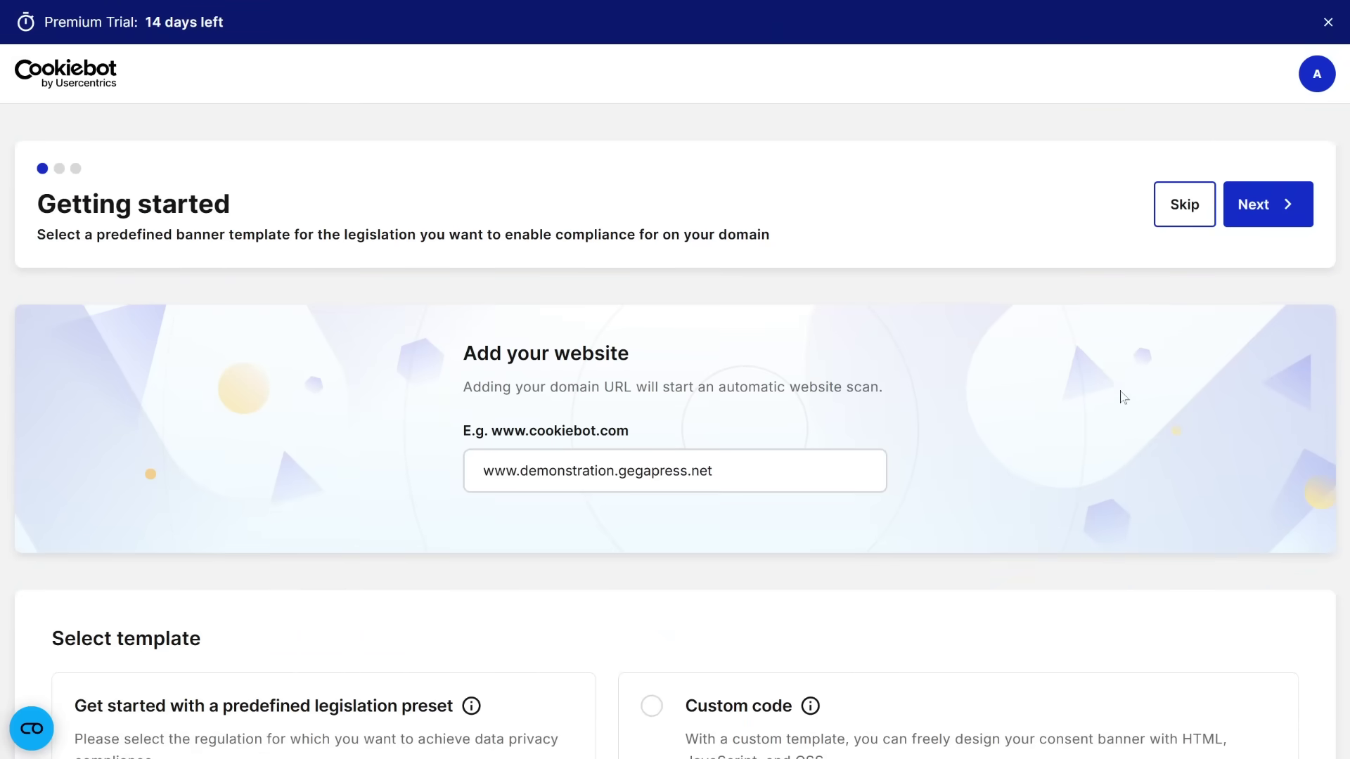
click(1289, 217)
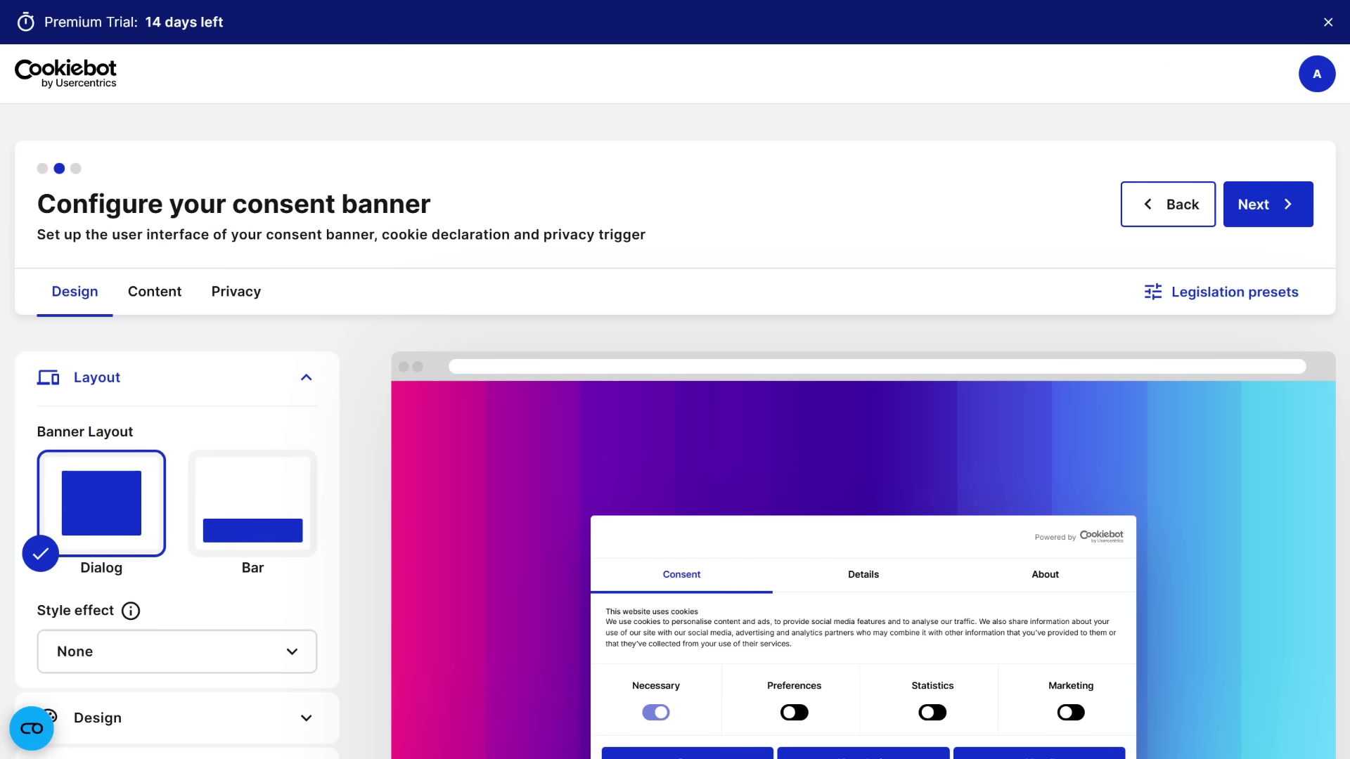
Set the banner layout to a centred Dialog after trying the bottom bar.
scroll(281, 302, down, 1)
scroll(220, 678, down, 1)
scroll(219, 679, up, 1)
click(248, 410)
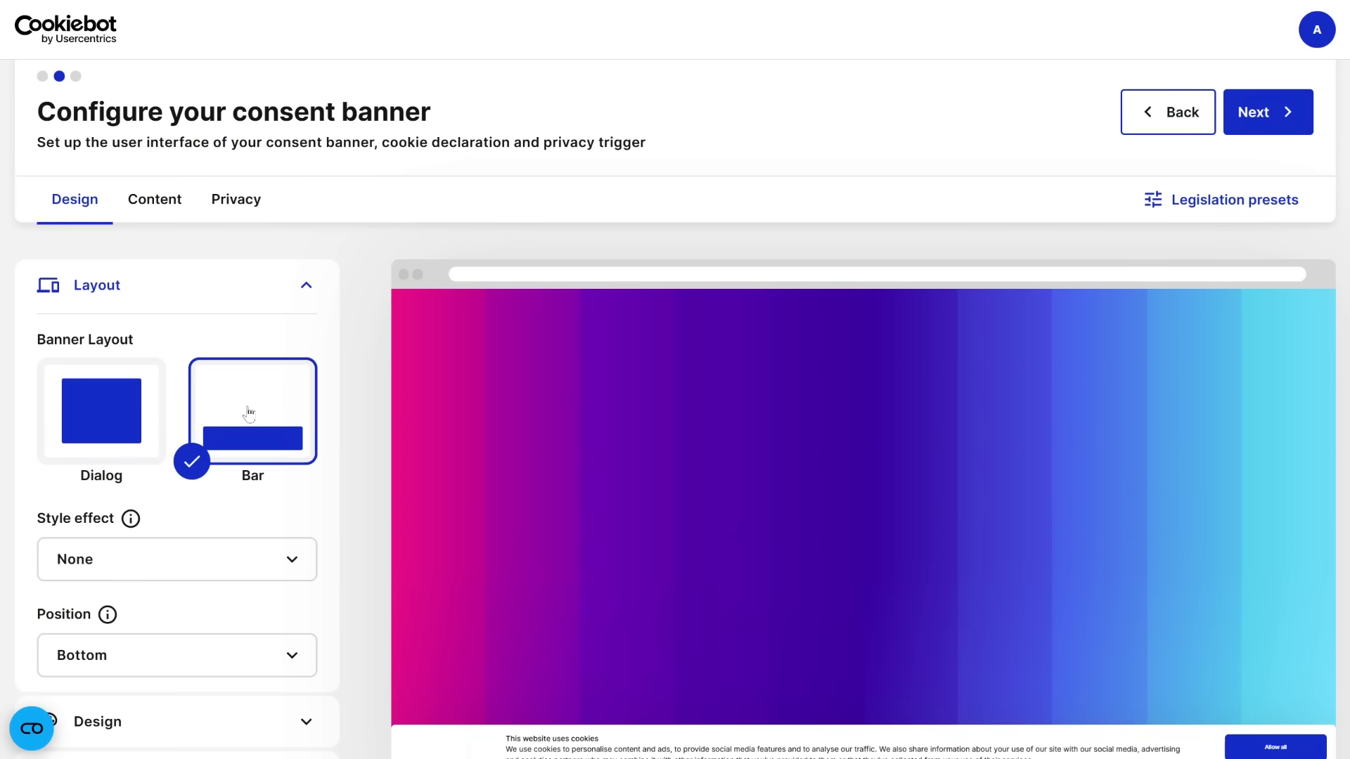
scroll(970, 605, down, 2)
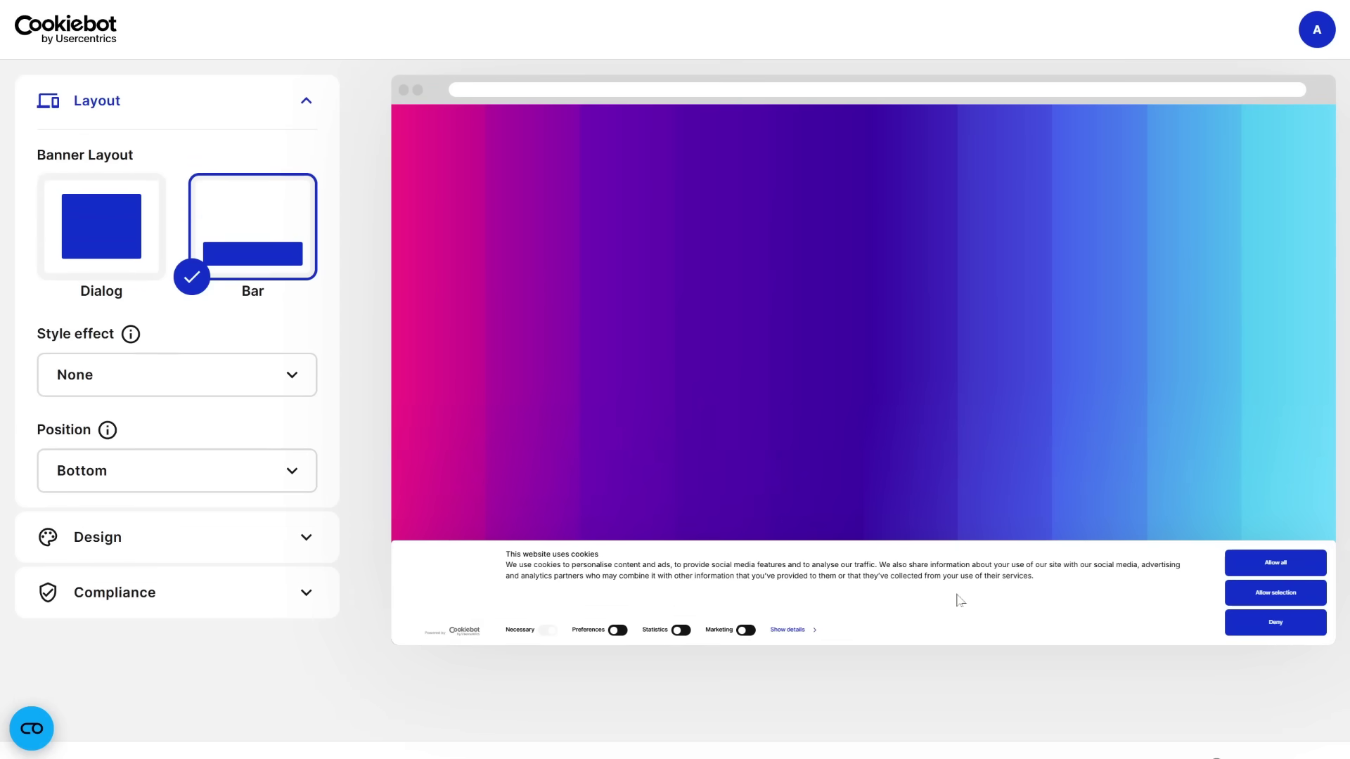
click(121, 253)
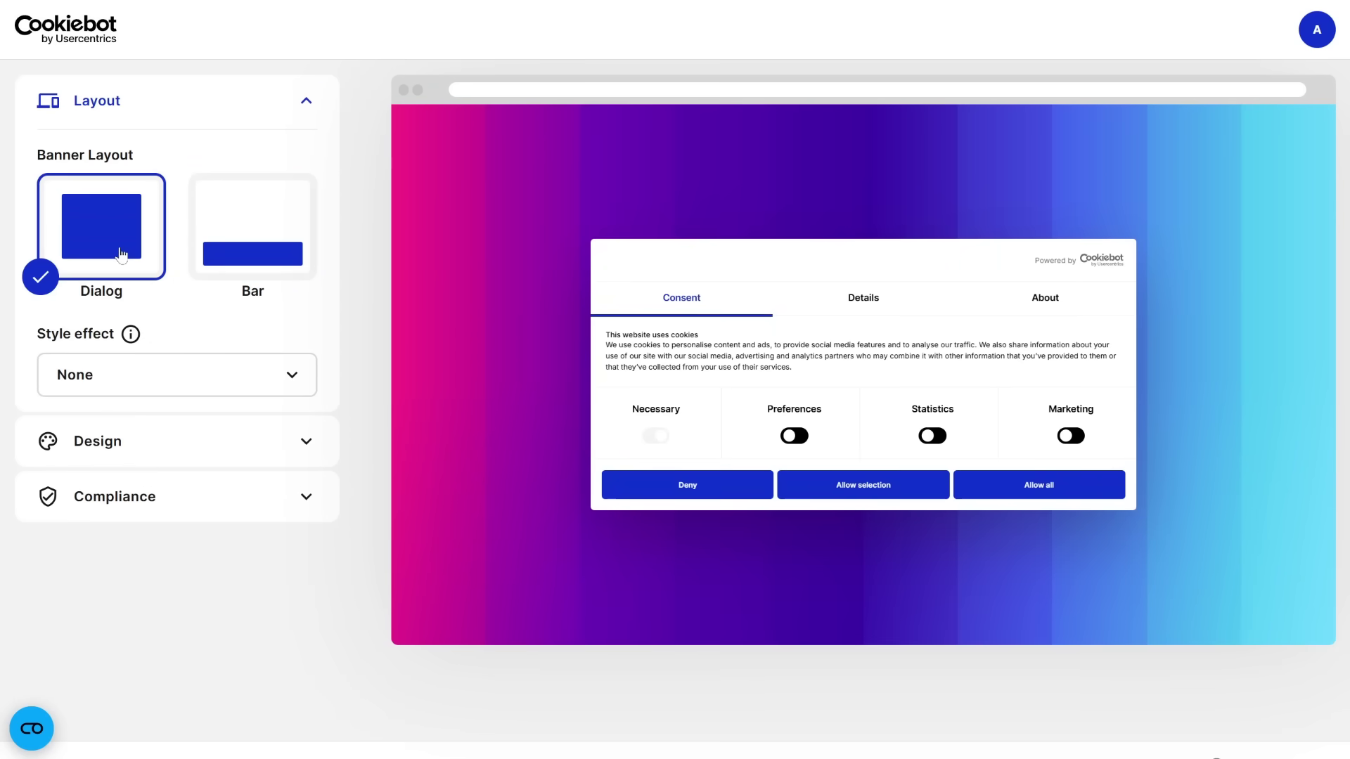
Set the banner theme to Light and buttons to Solid after trying Dark and Mixed.
click(175, 450)
scroll(246, 394, up, 1)
click(140, 343)
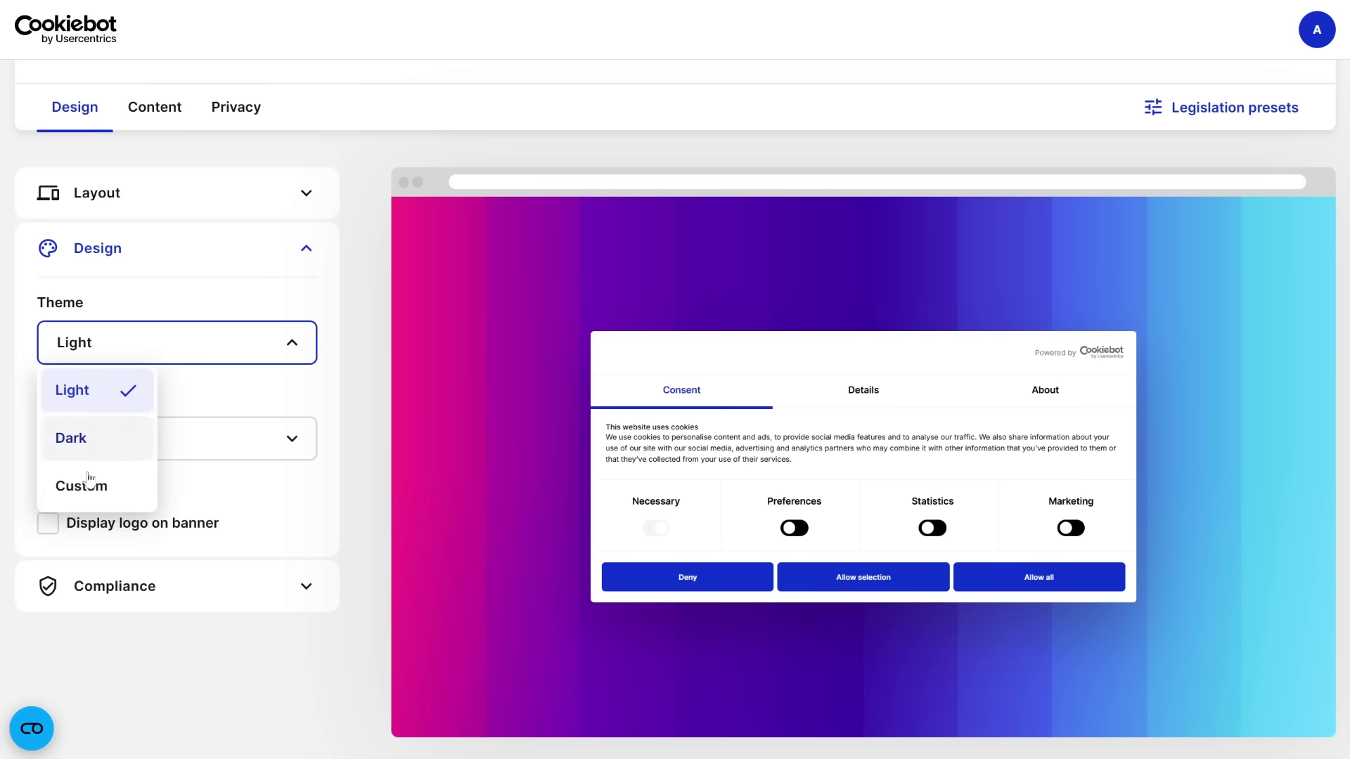
click(89, 439)
click(211, 343)
click(71, 390)
click(193, 453)
click(75, 533)
click(181, 453)
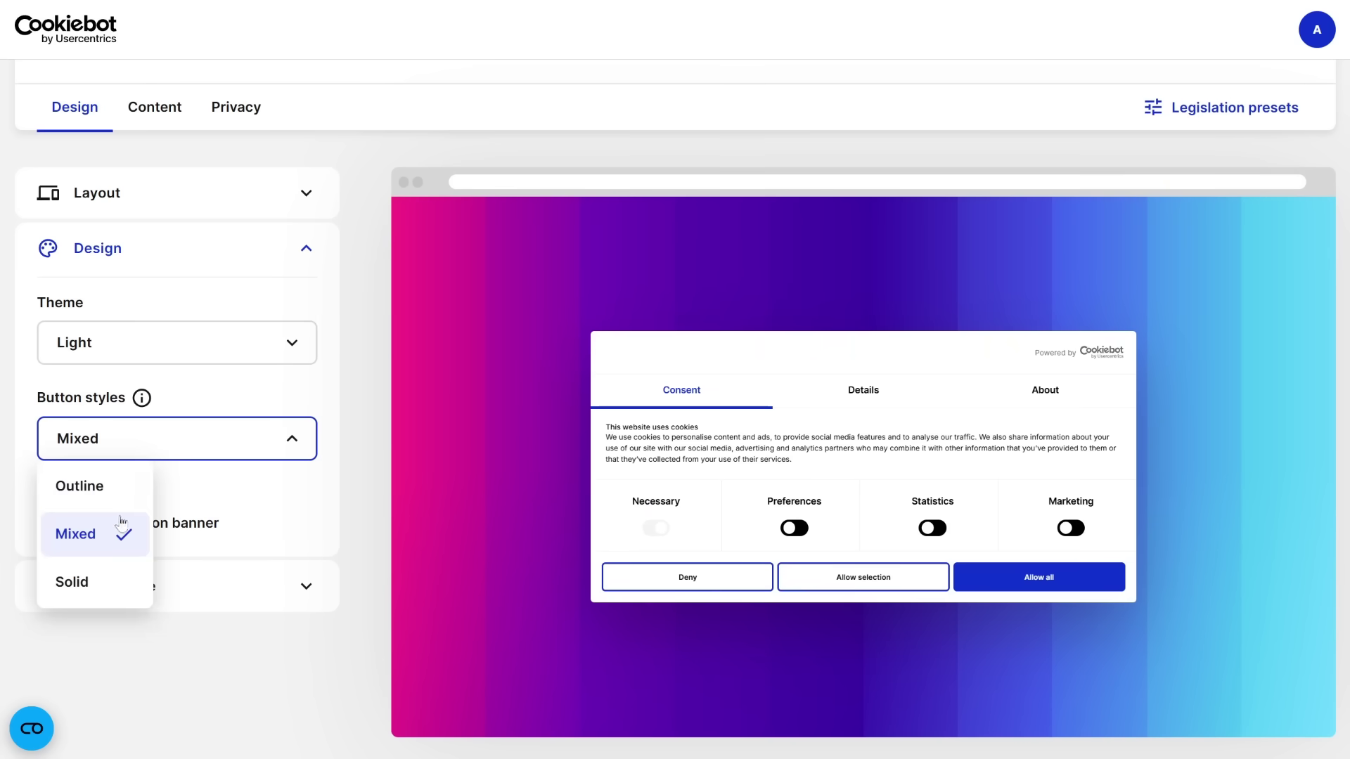
click(72, 581)
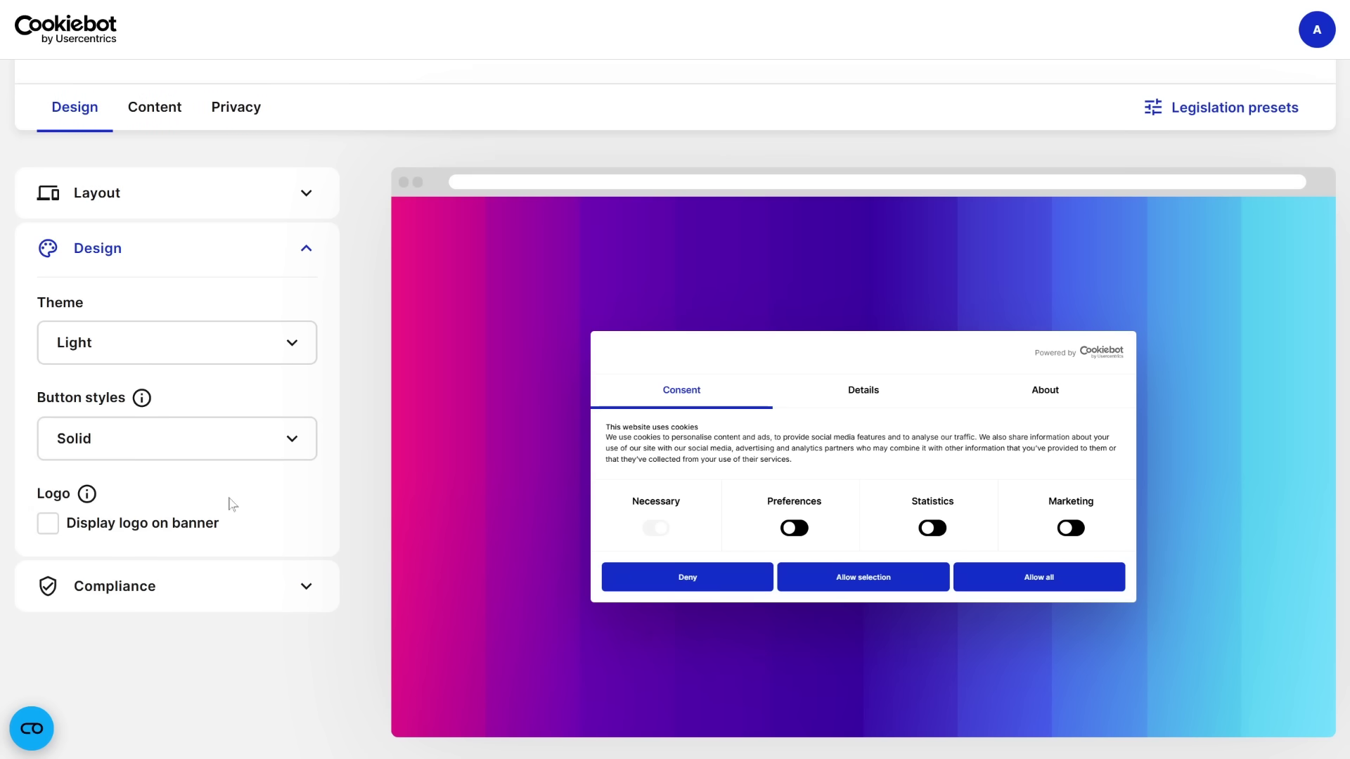
Try the logo toggle and Outlined and Mixed buttons, settling back on Solid buttons.
click(47, 525)
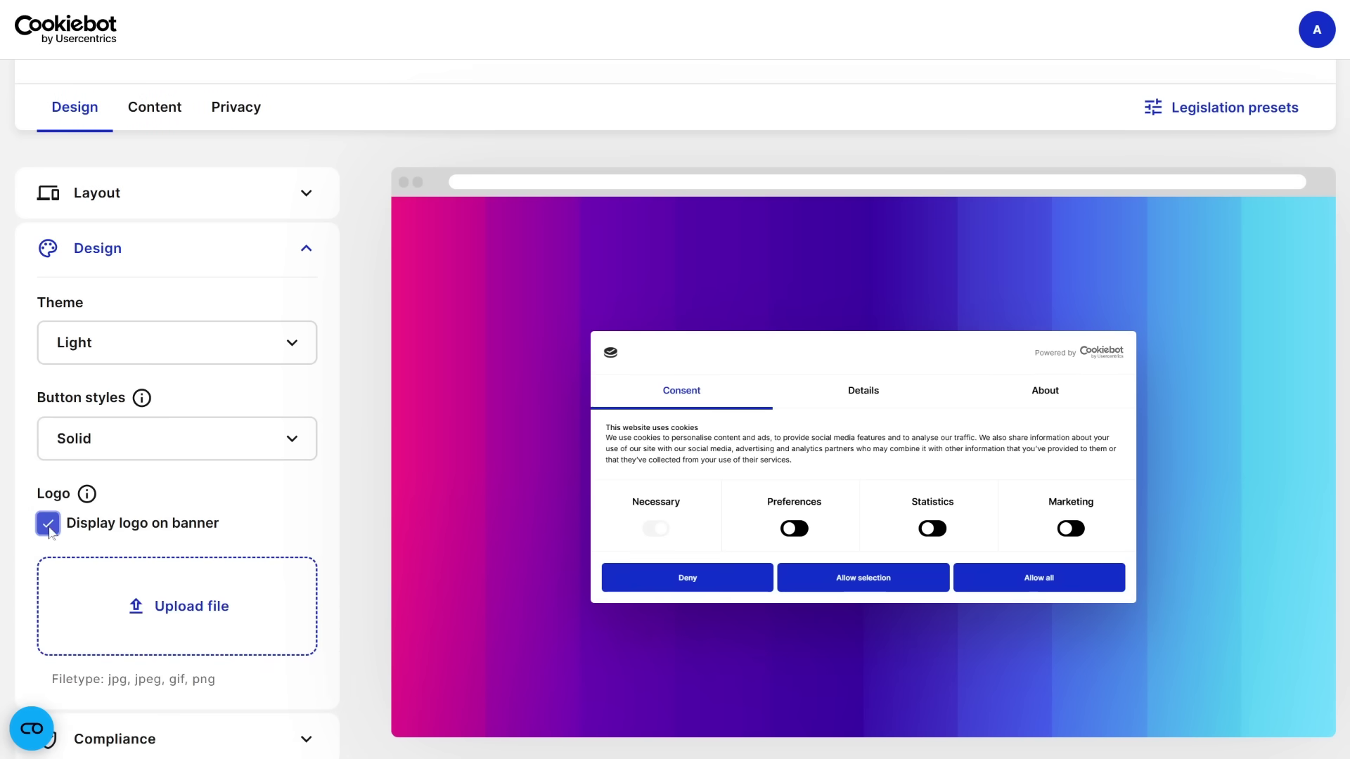
scroll(410, 431, down, 1)
click(48, 430)
click(225, 355)
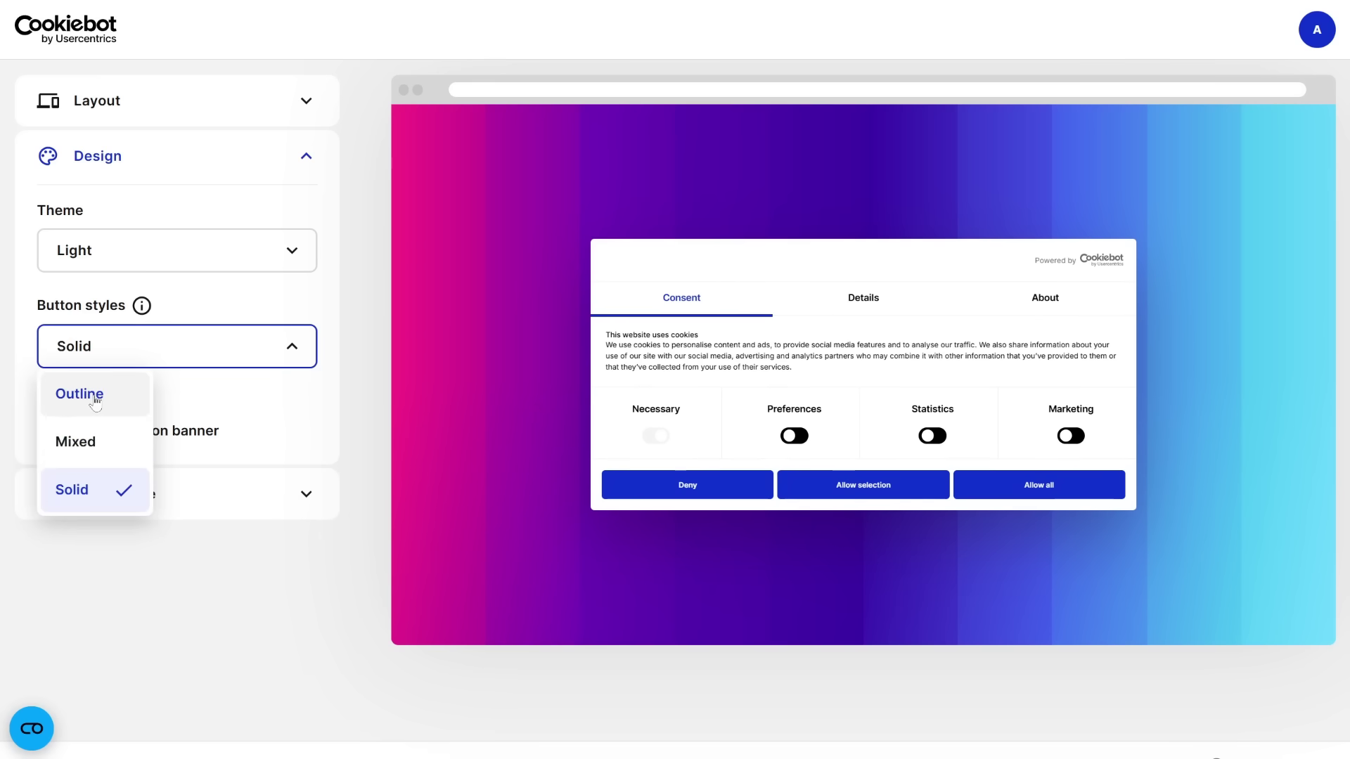
click(95, 402)
scroll(225, 407, up, 1)
click(232, 441)
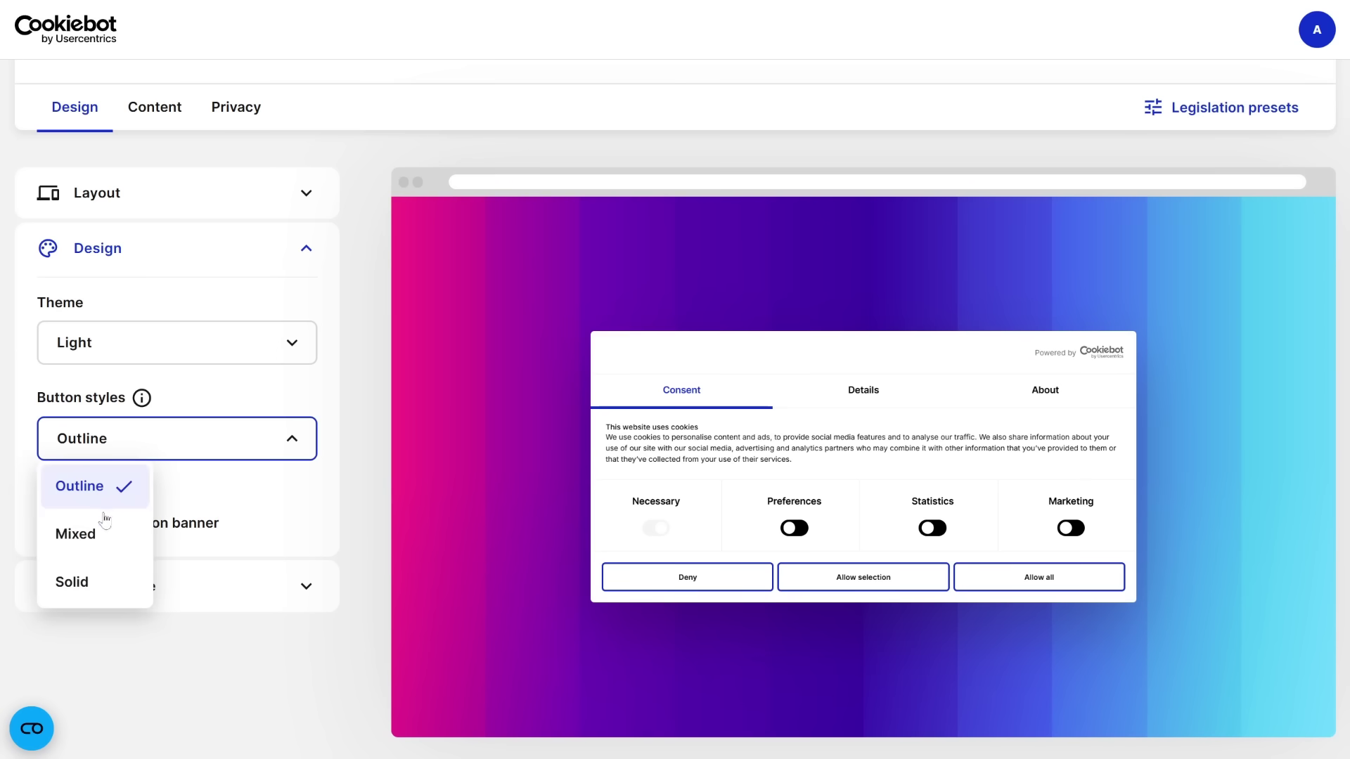
click(104, 523)
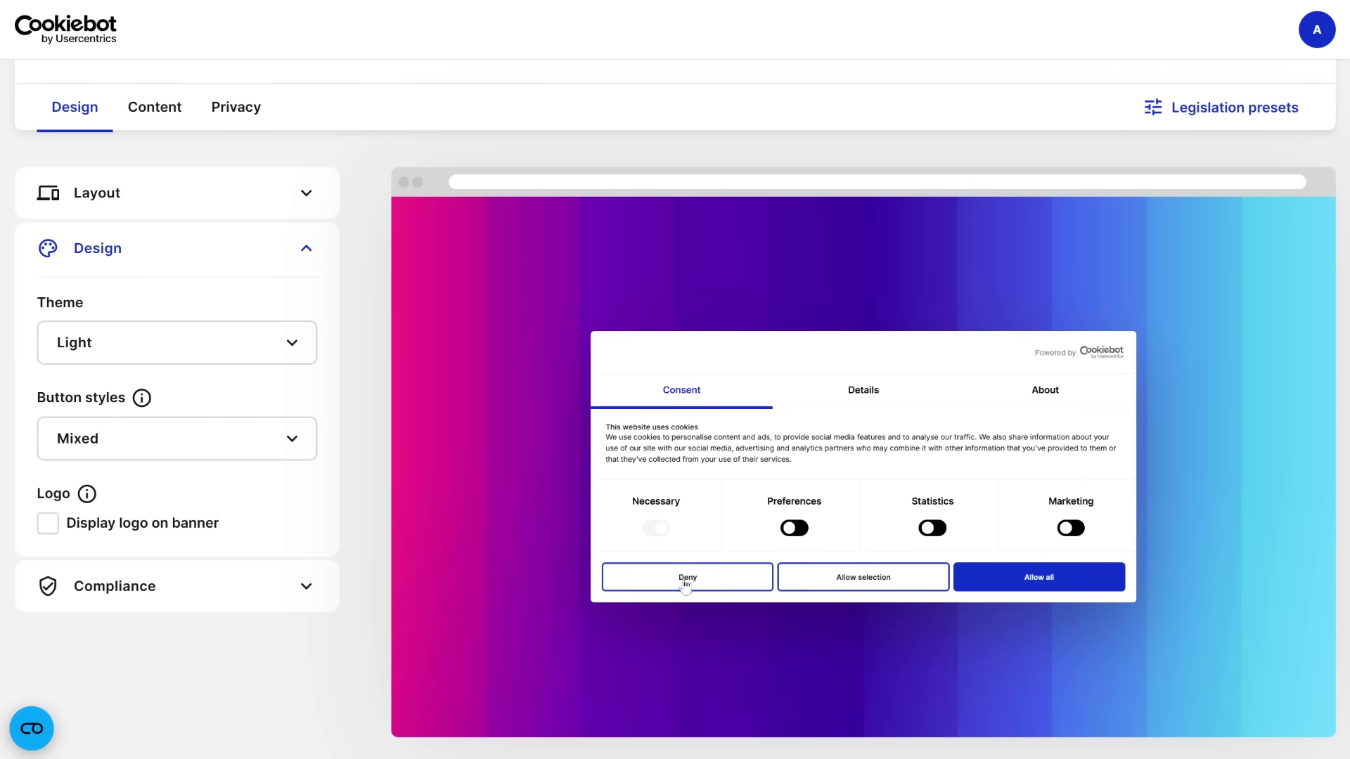
click(181, 444)
click(76, 582)
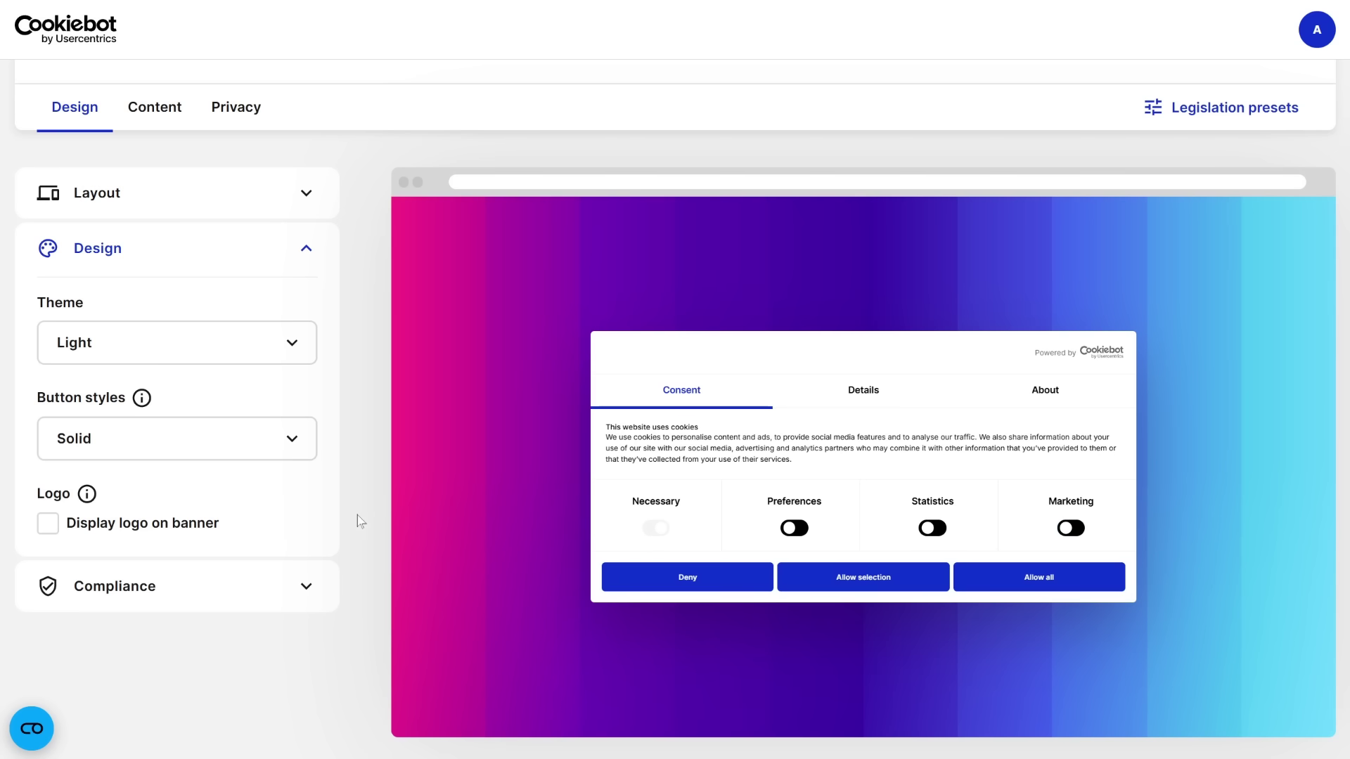
Enable the banner logo and upload icon.png, then bring up the Content settings.
click(48, 523)
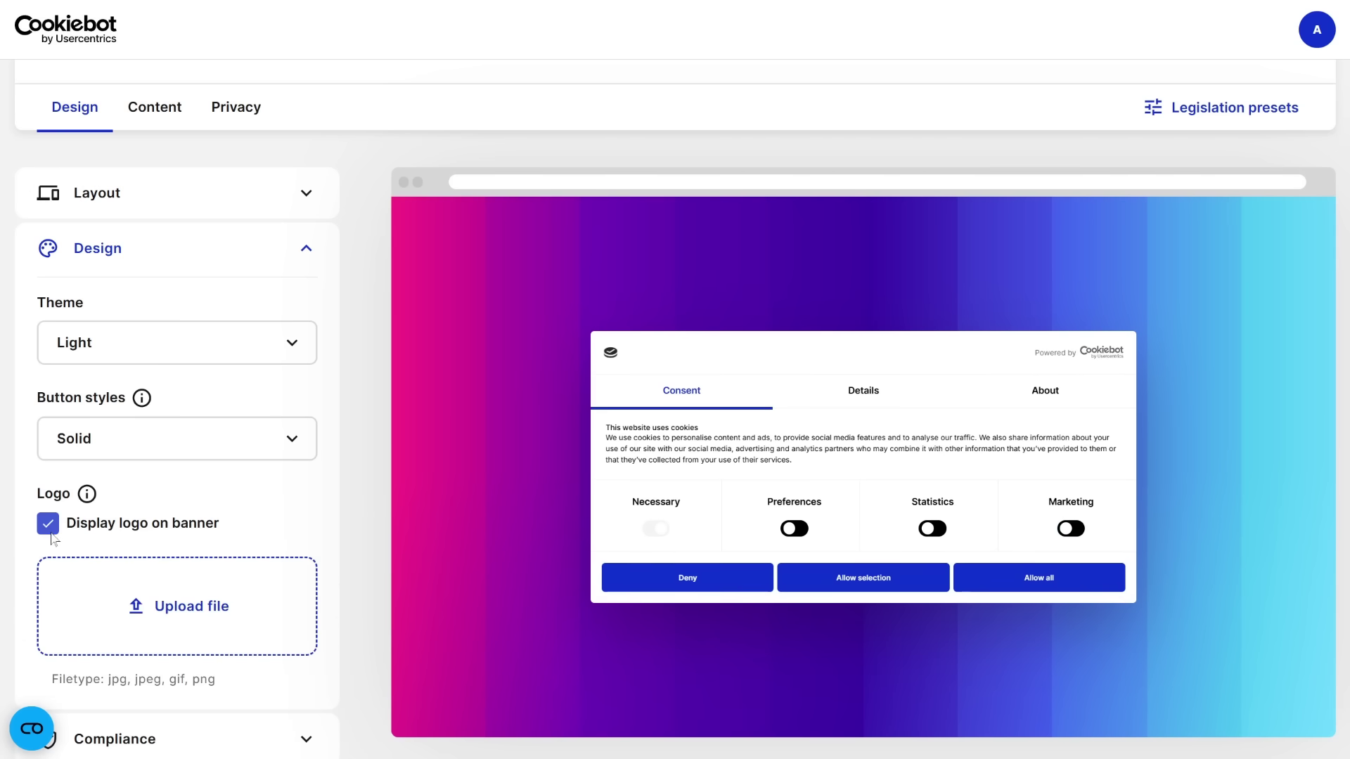
click(177, 606)
double_click(783, 367)
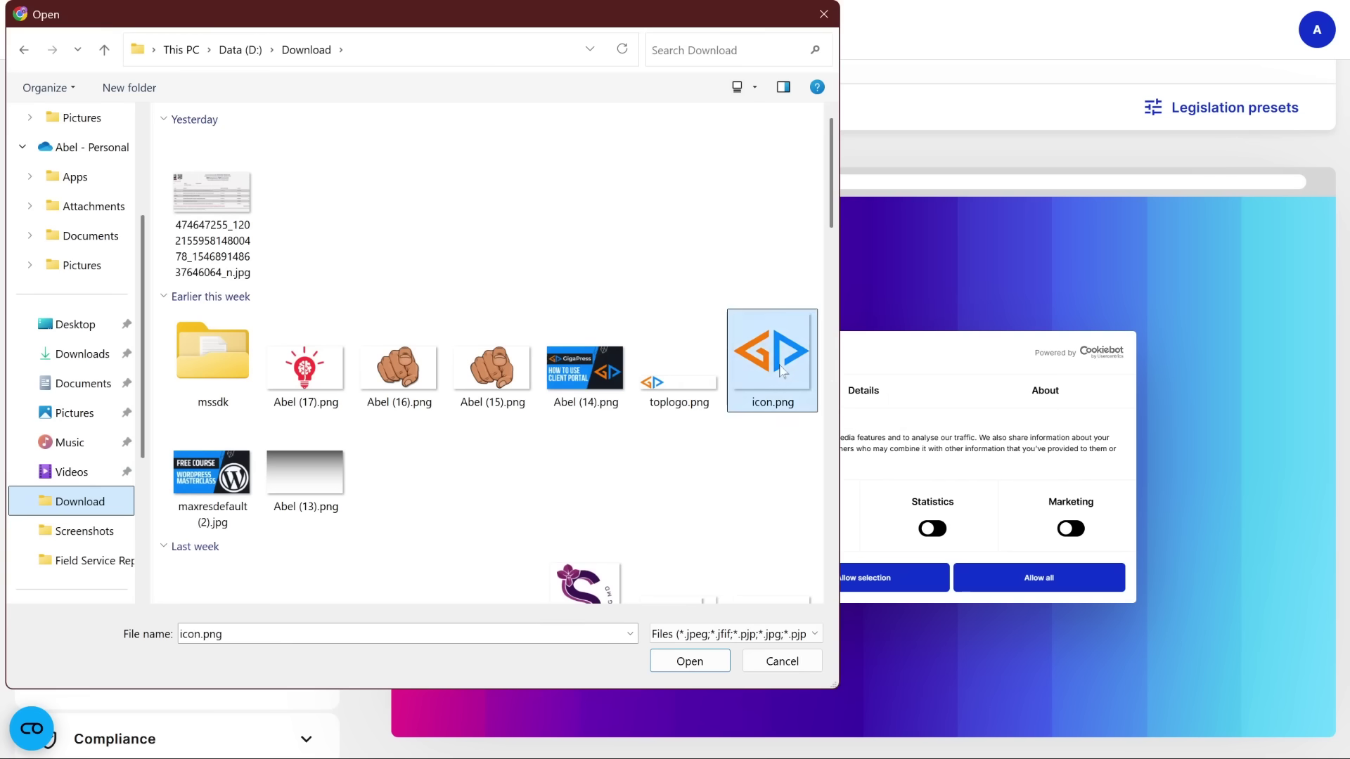
scroll(226, 591, up, 3)
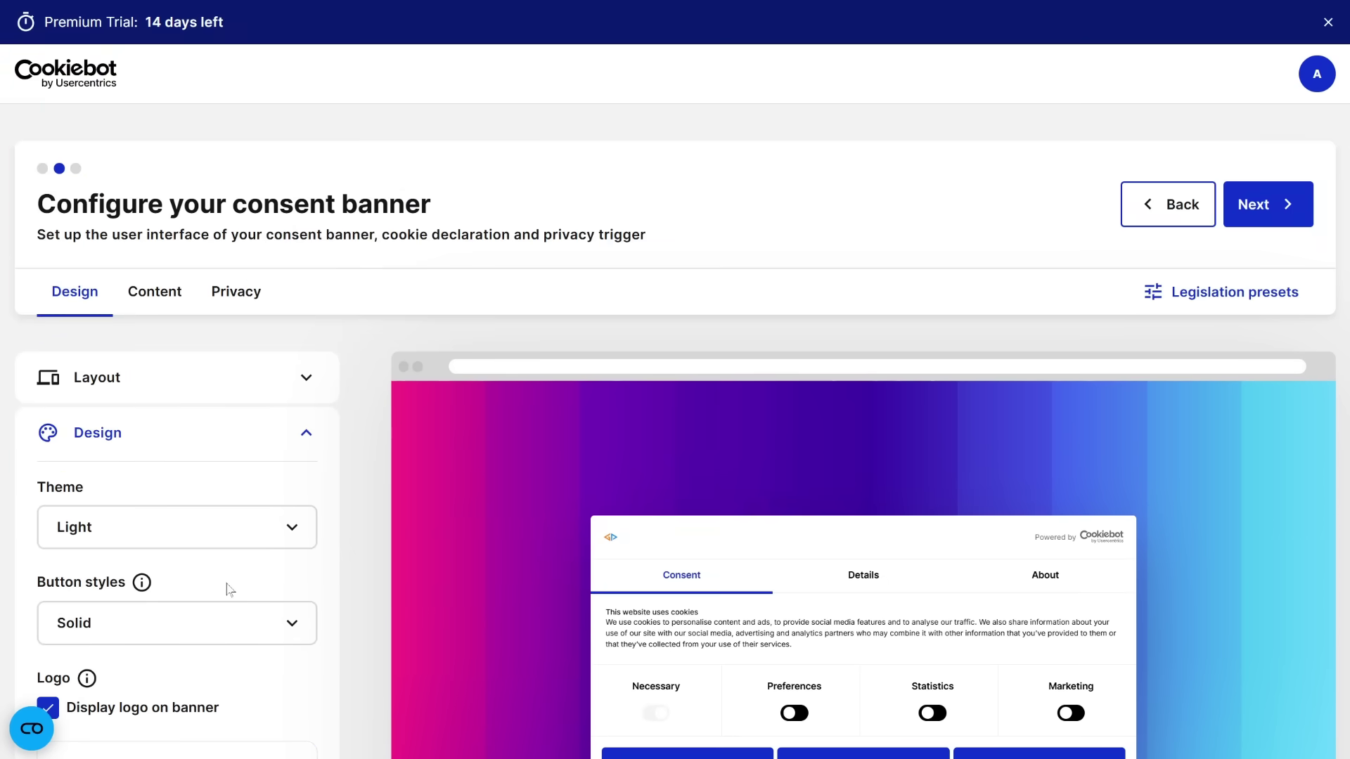
click(170, 297)
Review the banner wording and Privacy tab, toggling Show privacy button off and back on.
scroll(171, 297, down, 1)
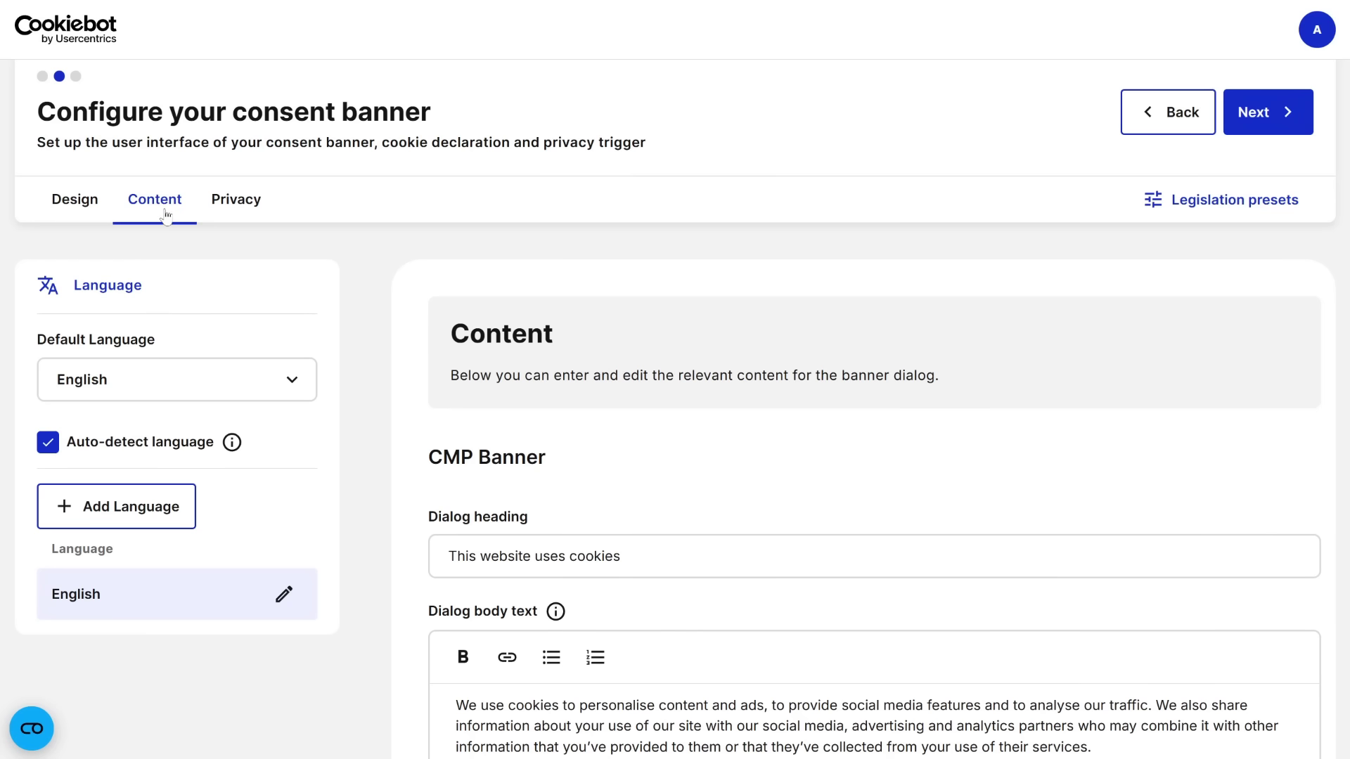
scroll(991, 514, down, 8)
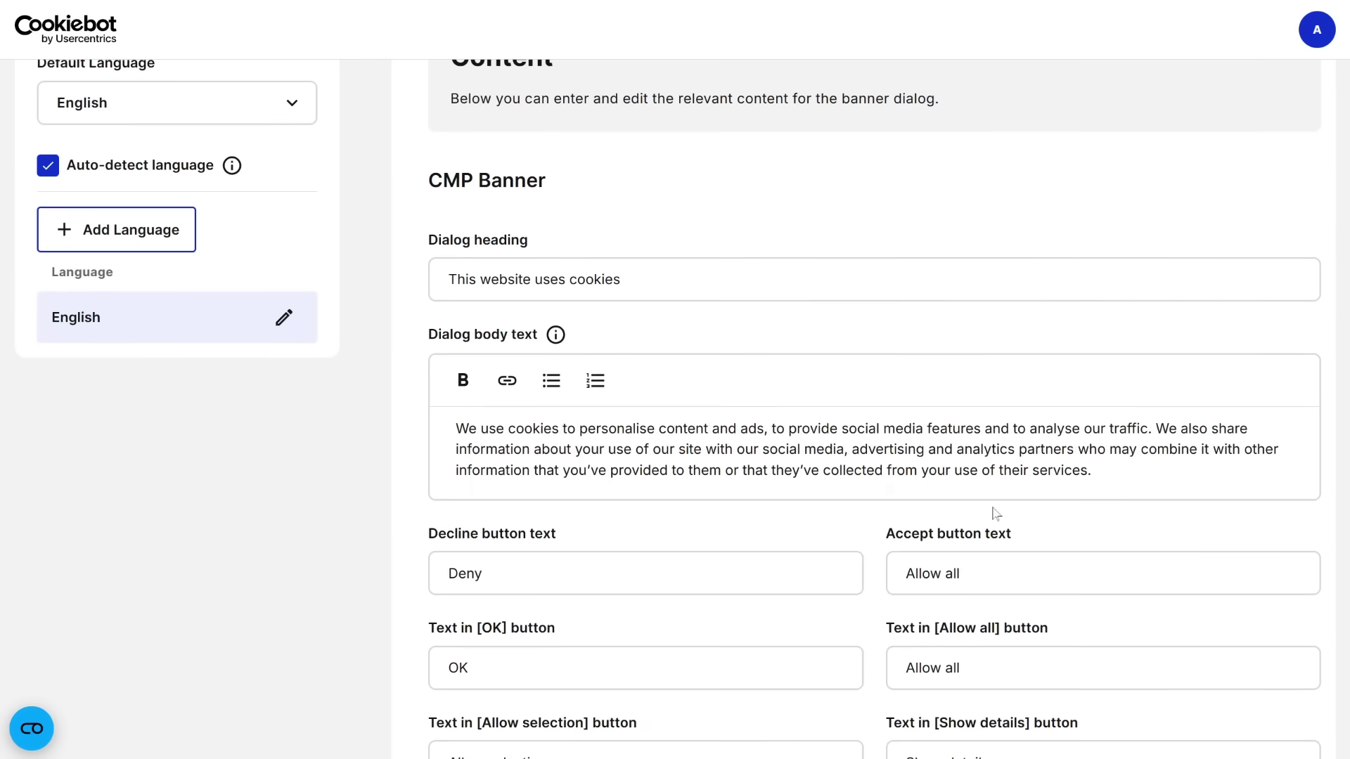
scroll(1090, 564, up, 10)
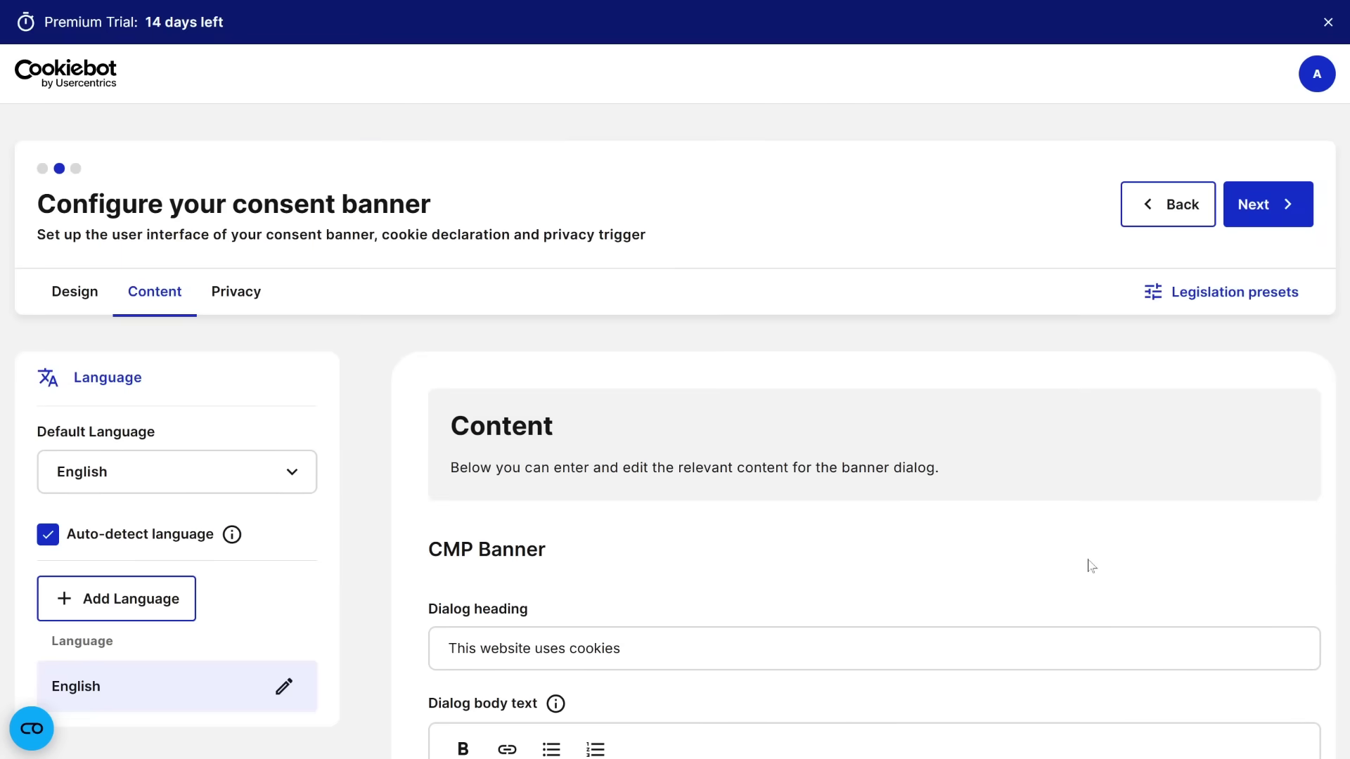
scroll(211, 295, down, 1)
click(253, 226)
scroll(989, 446, down, 1)
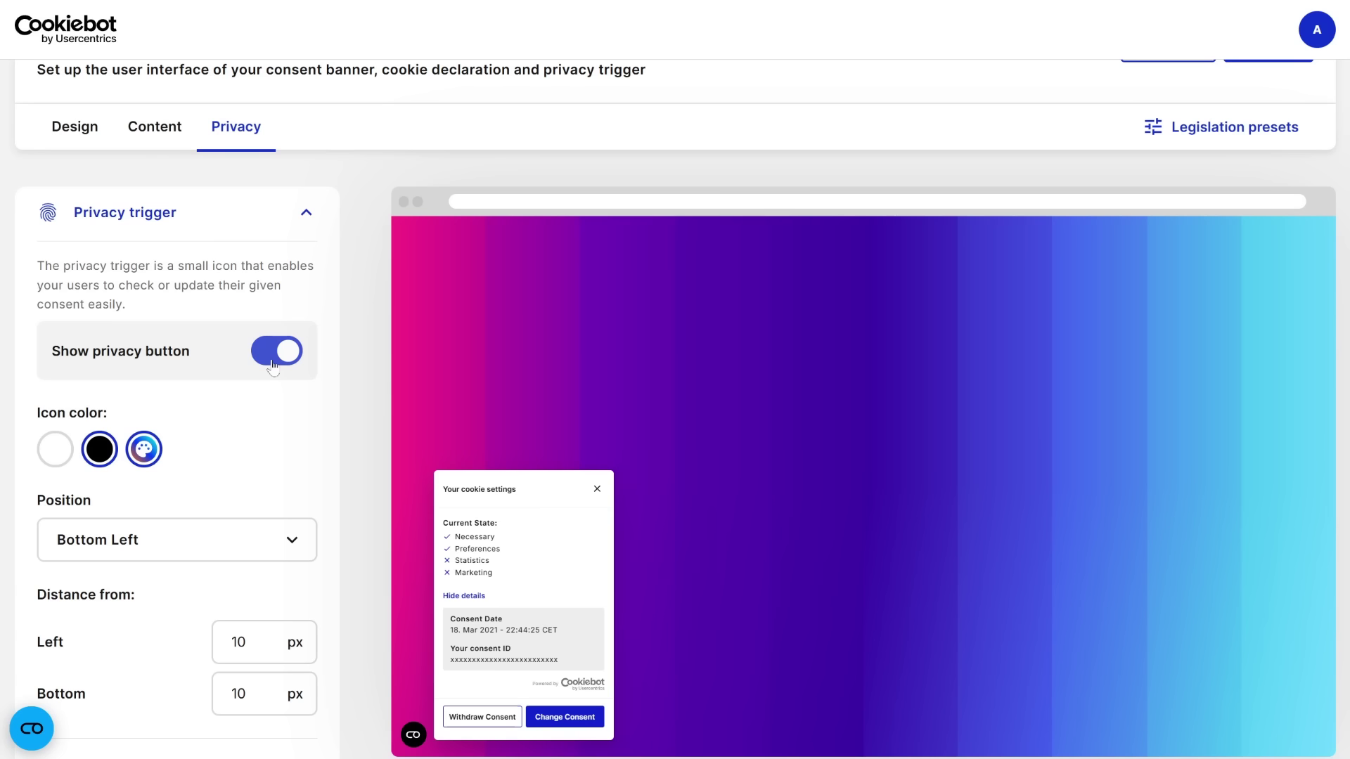
click(281, 358)
click(281, 355)
scroll(279, 366, down, 4)
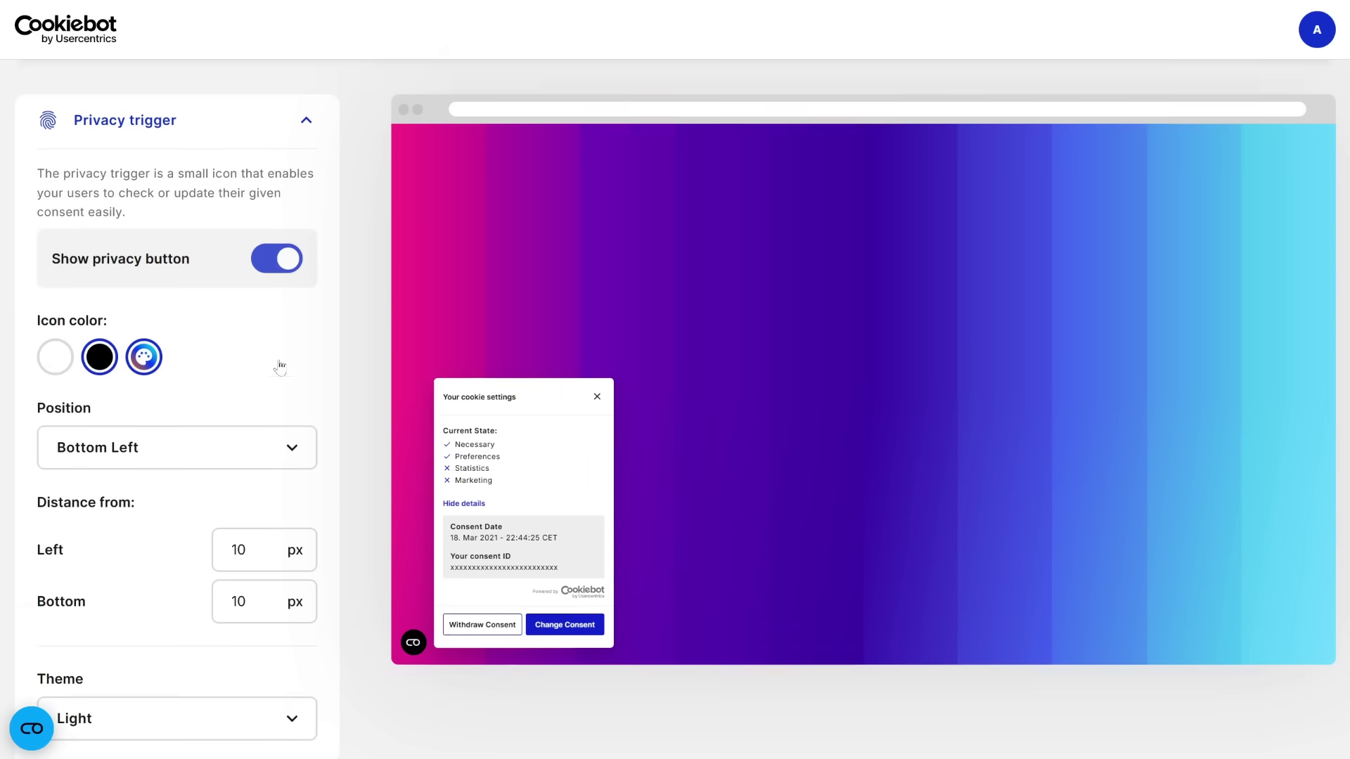
scroll(281, 365, up, 3)
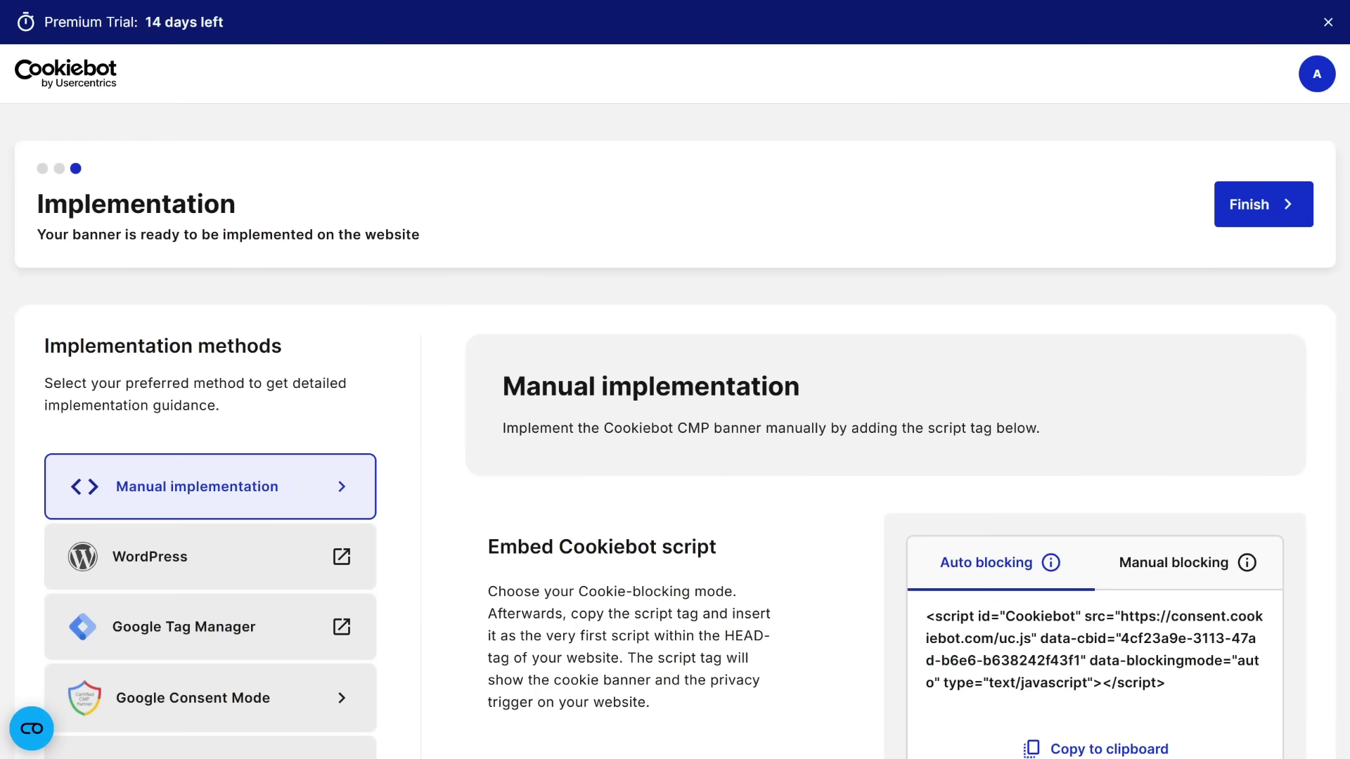
Open the Manual implementation guide to view the embed script.
scroll(1002, 456, down, 4)
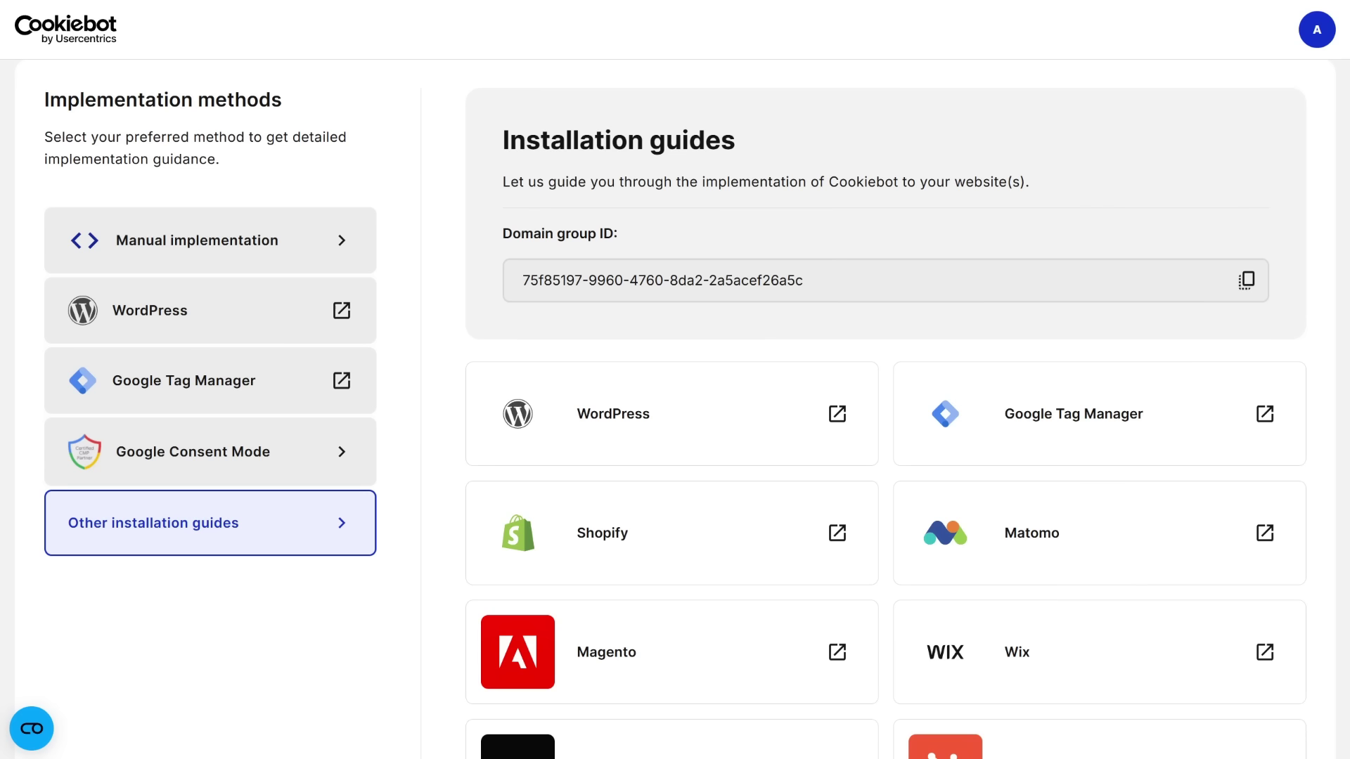
click(210, 240)
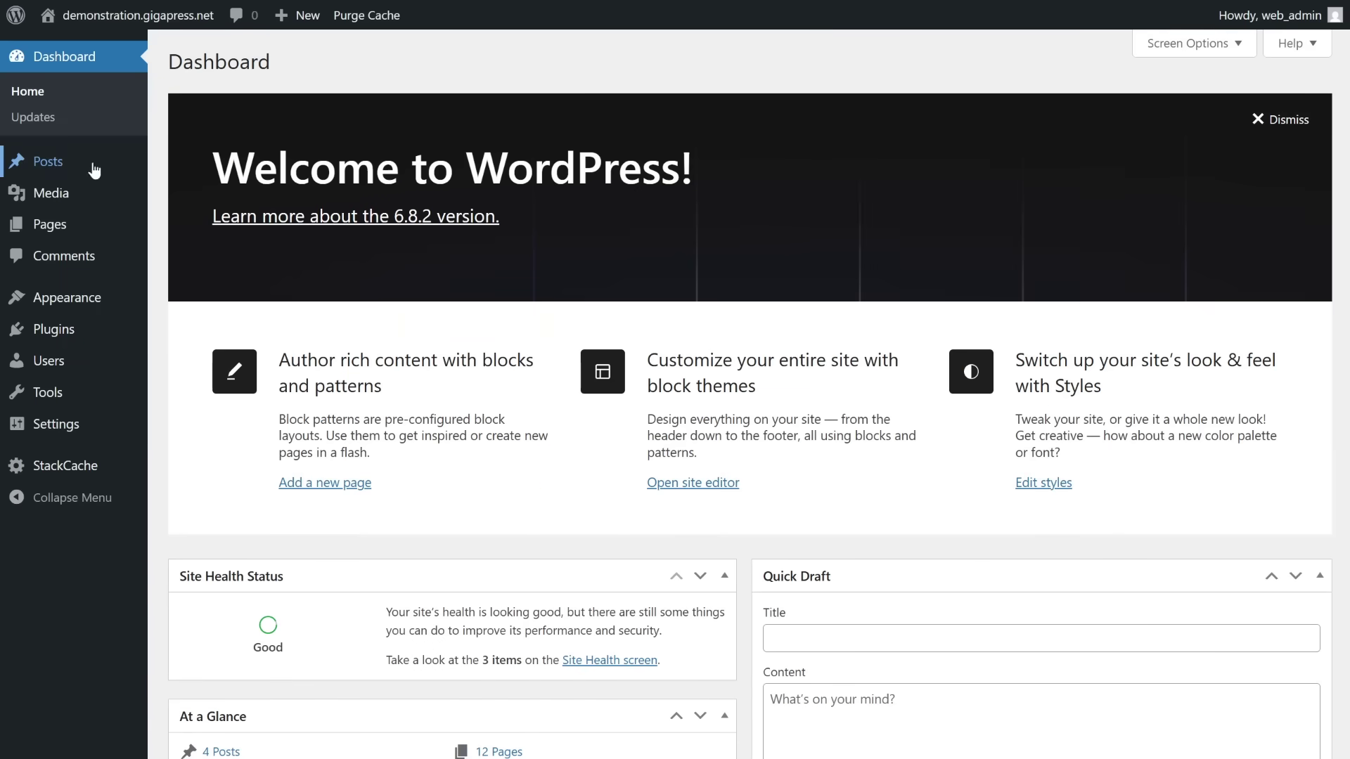
Search Add Plugins for 'Cookiebot CMP', then install and activate Usercentrics Cookiebot.
mouse_move(53, 336)
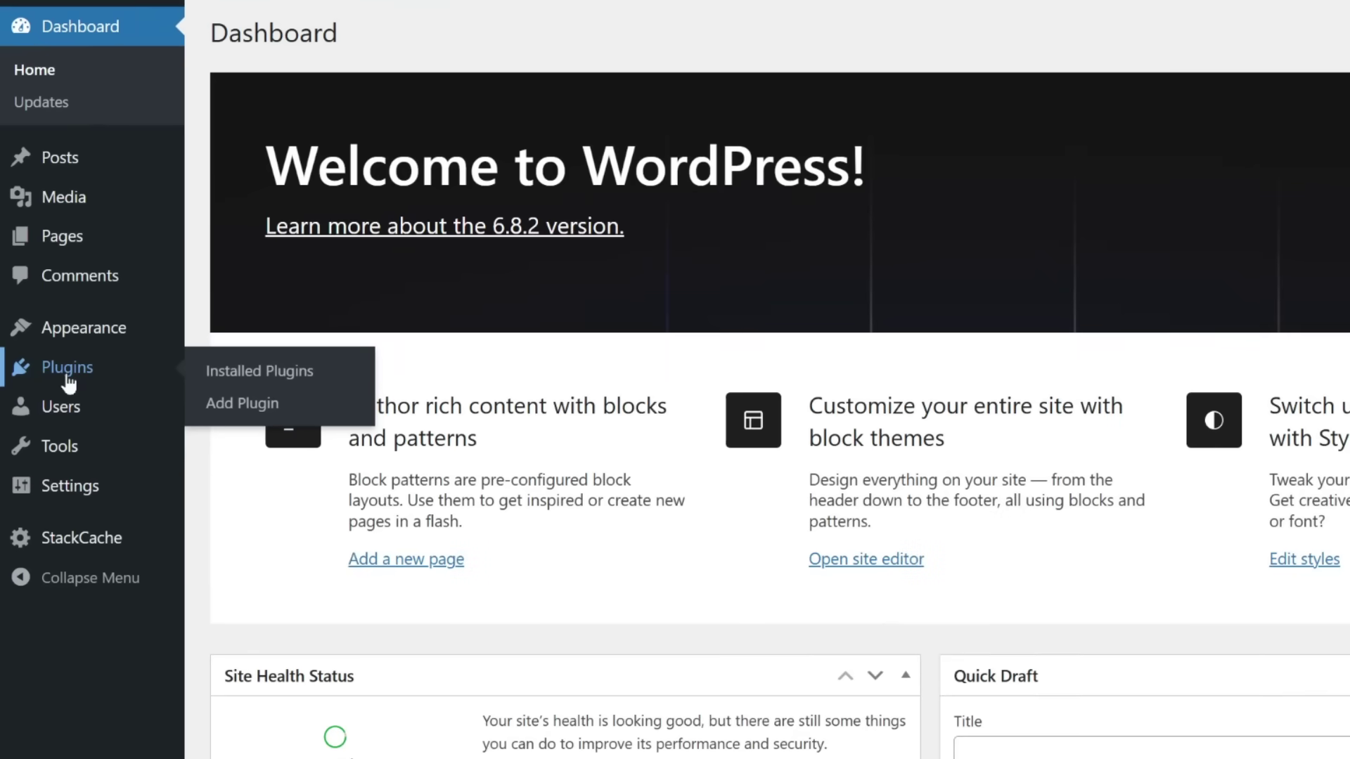
click(266, 420)
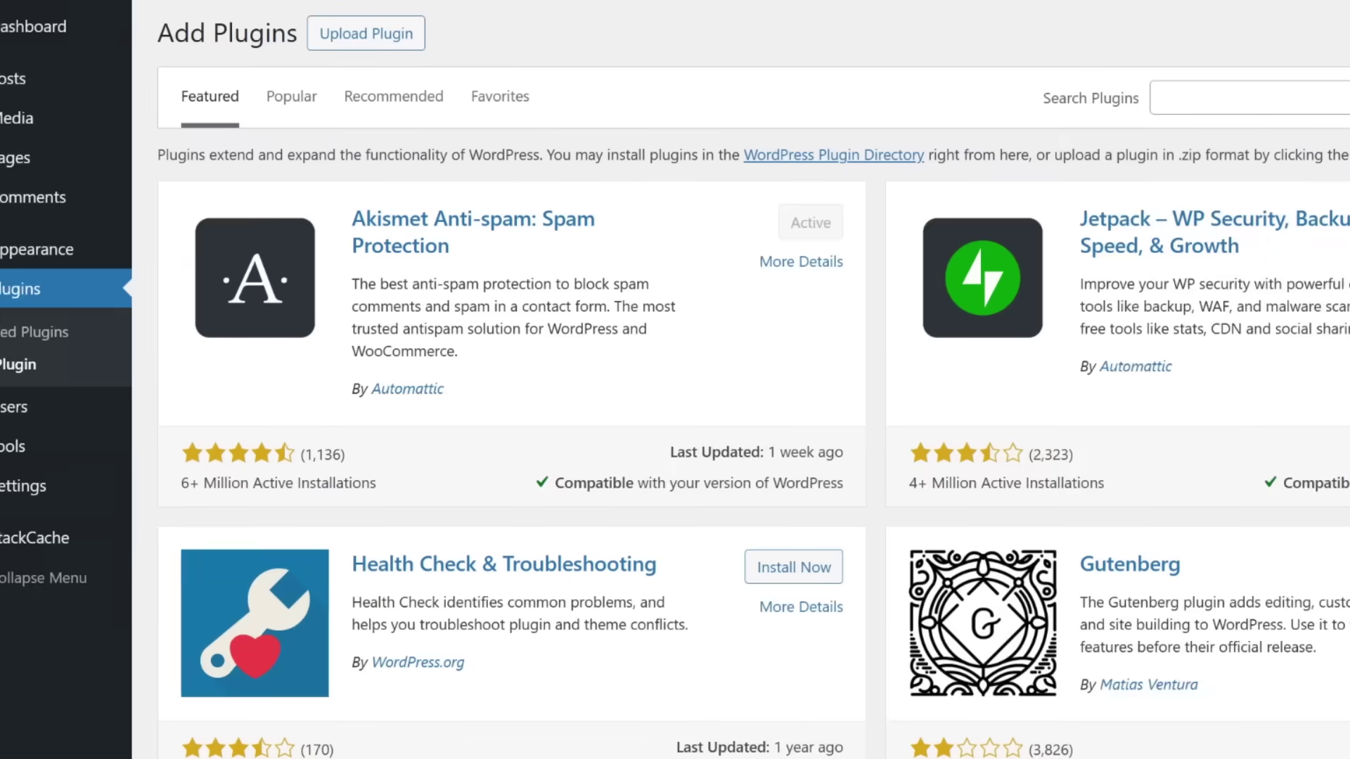
text(Cookie)
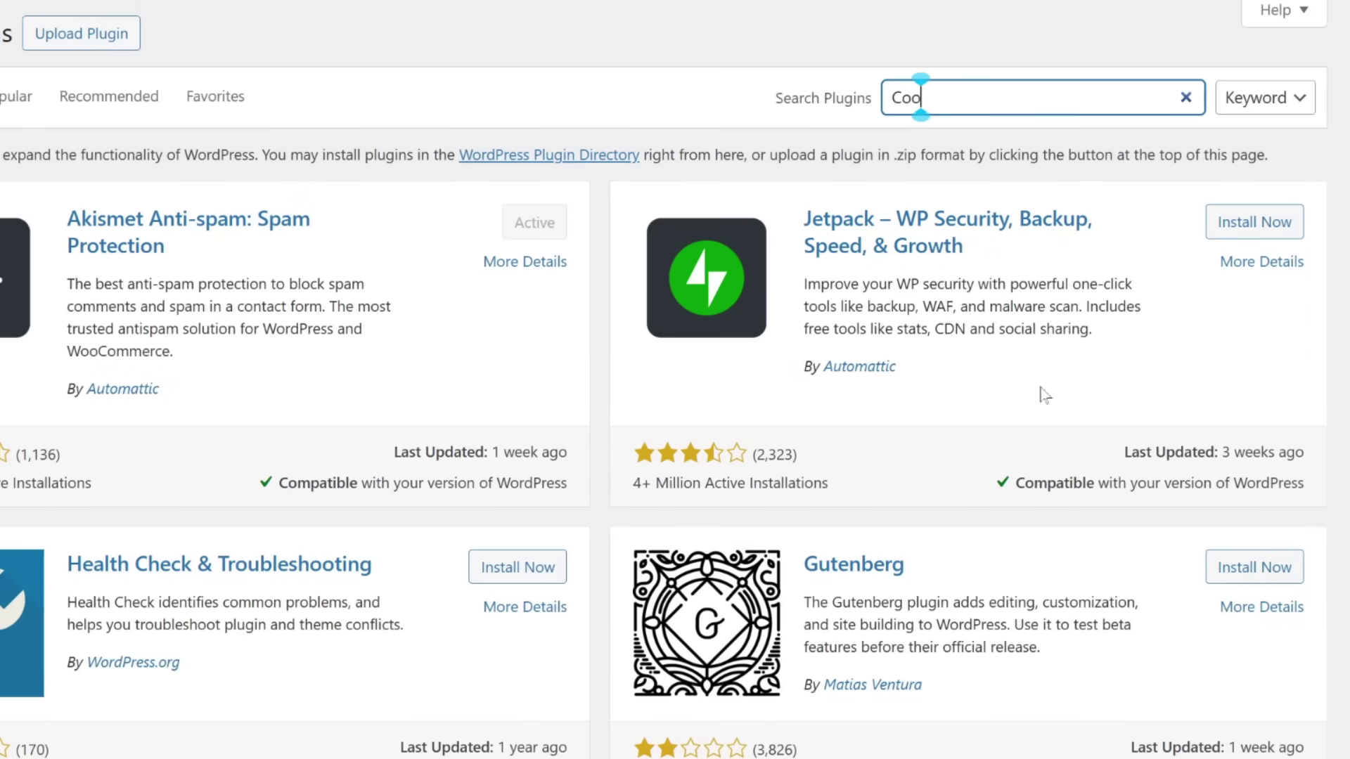
text(bot CMP)
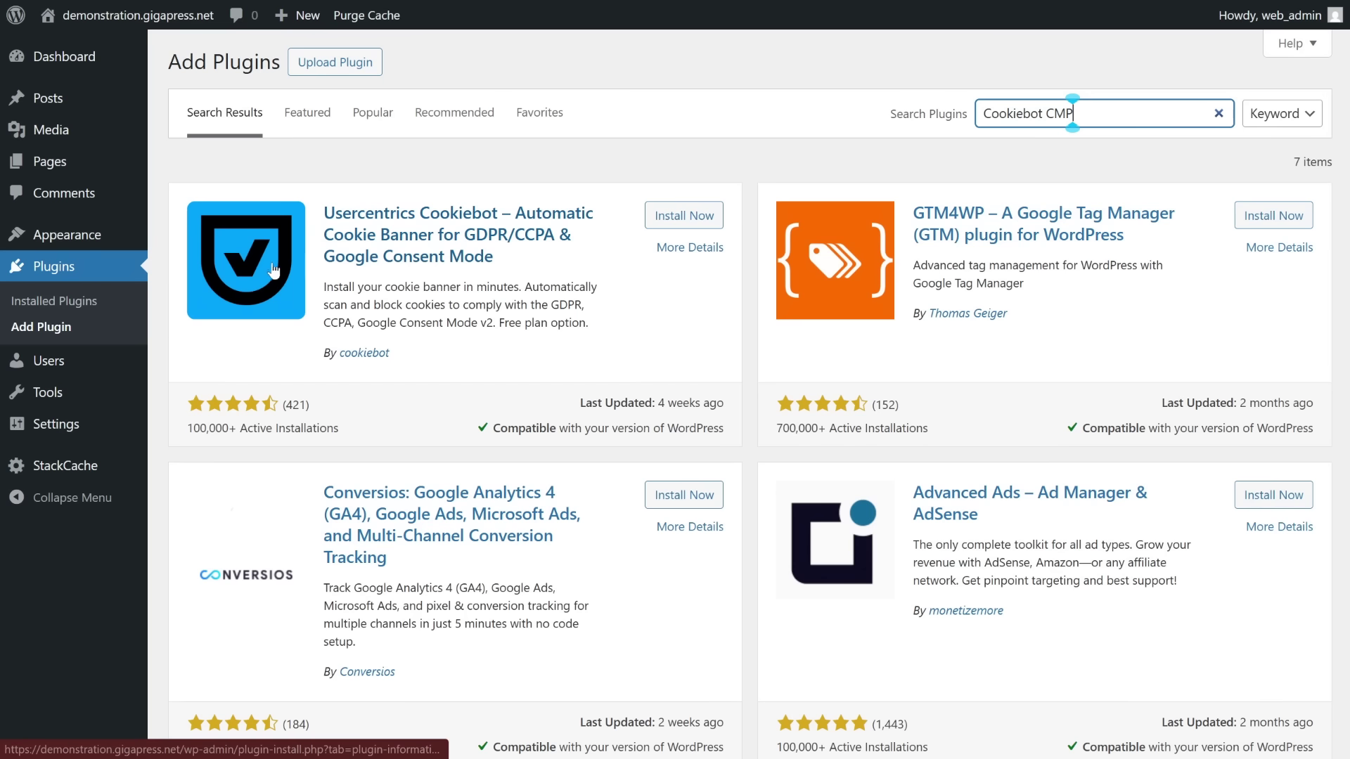
click(680, 215)
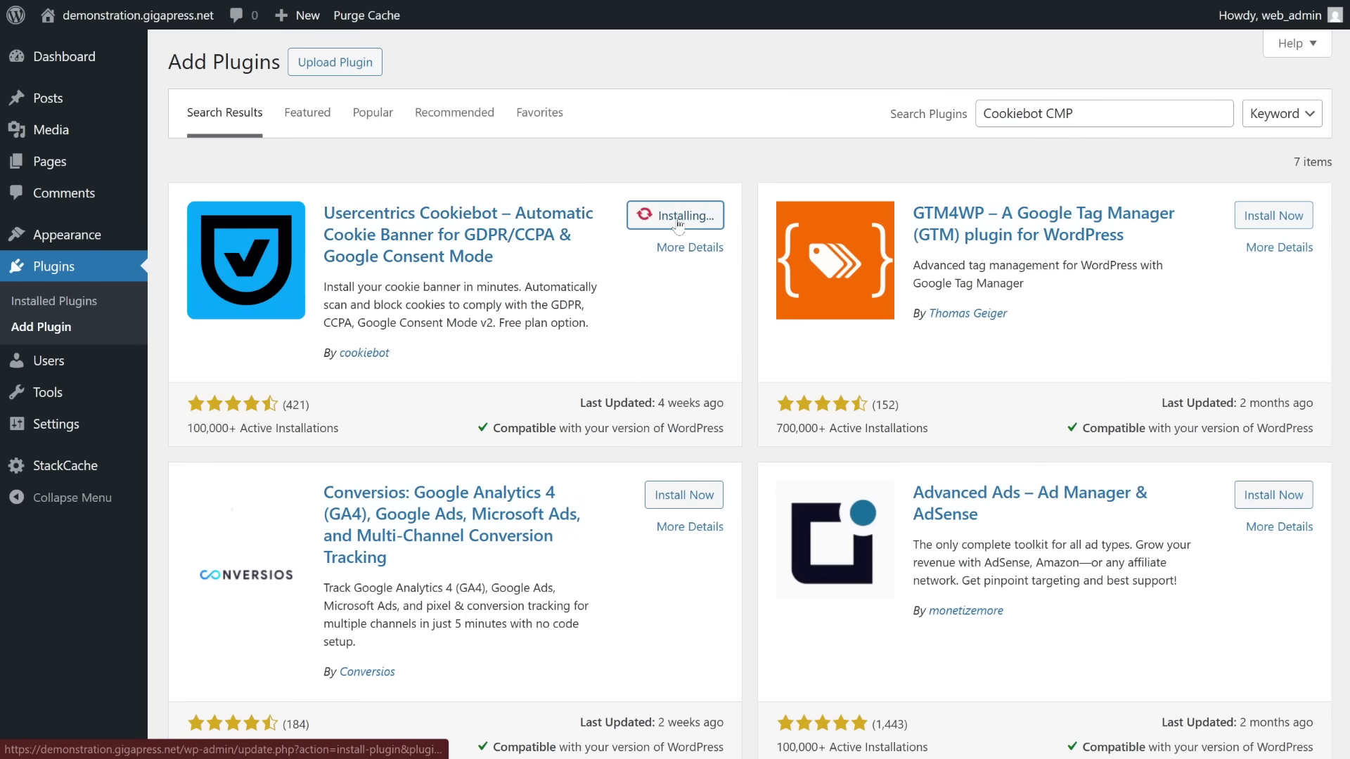
click(679, 216)
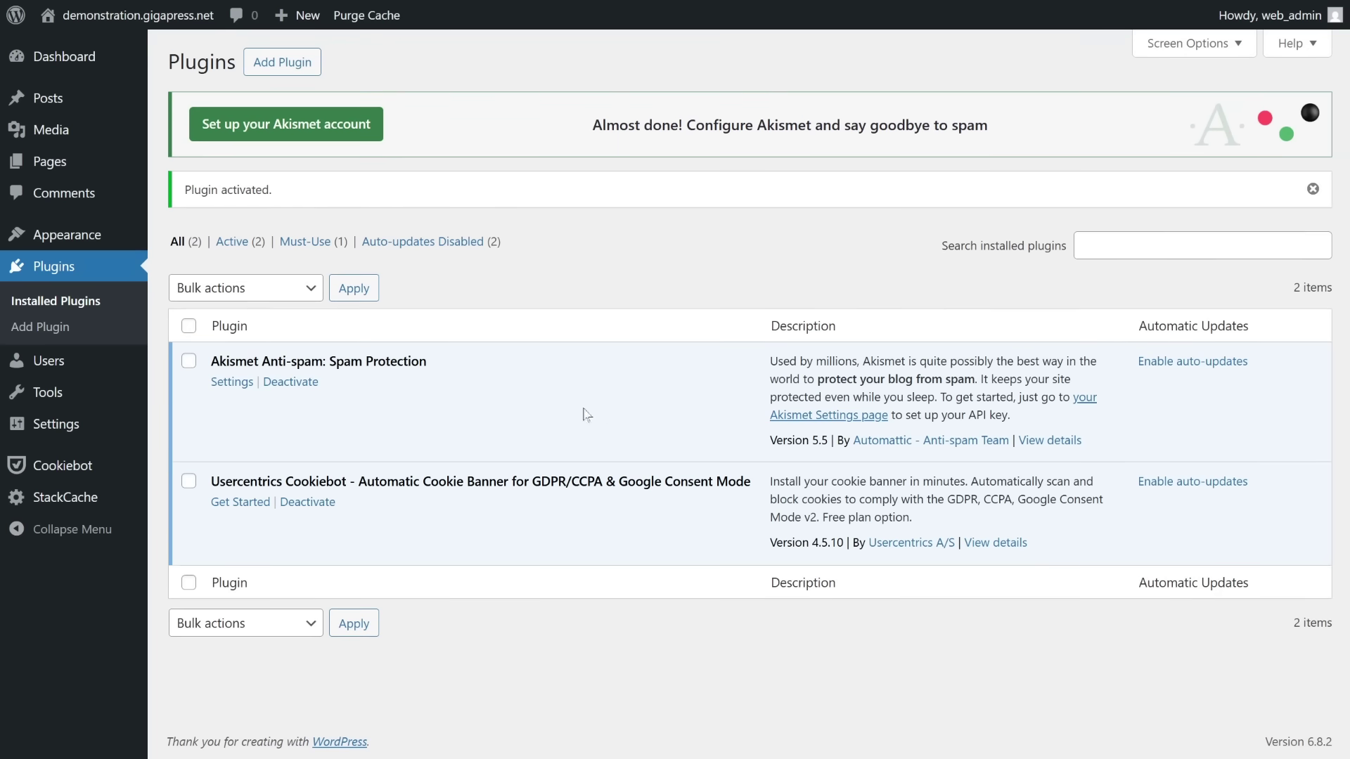
Activate the free cookie banner from the Cookiebot plugin's setup page.
click(71, 470)
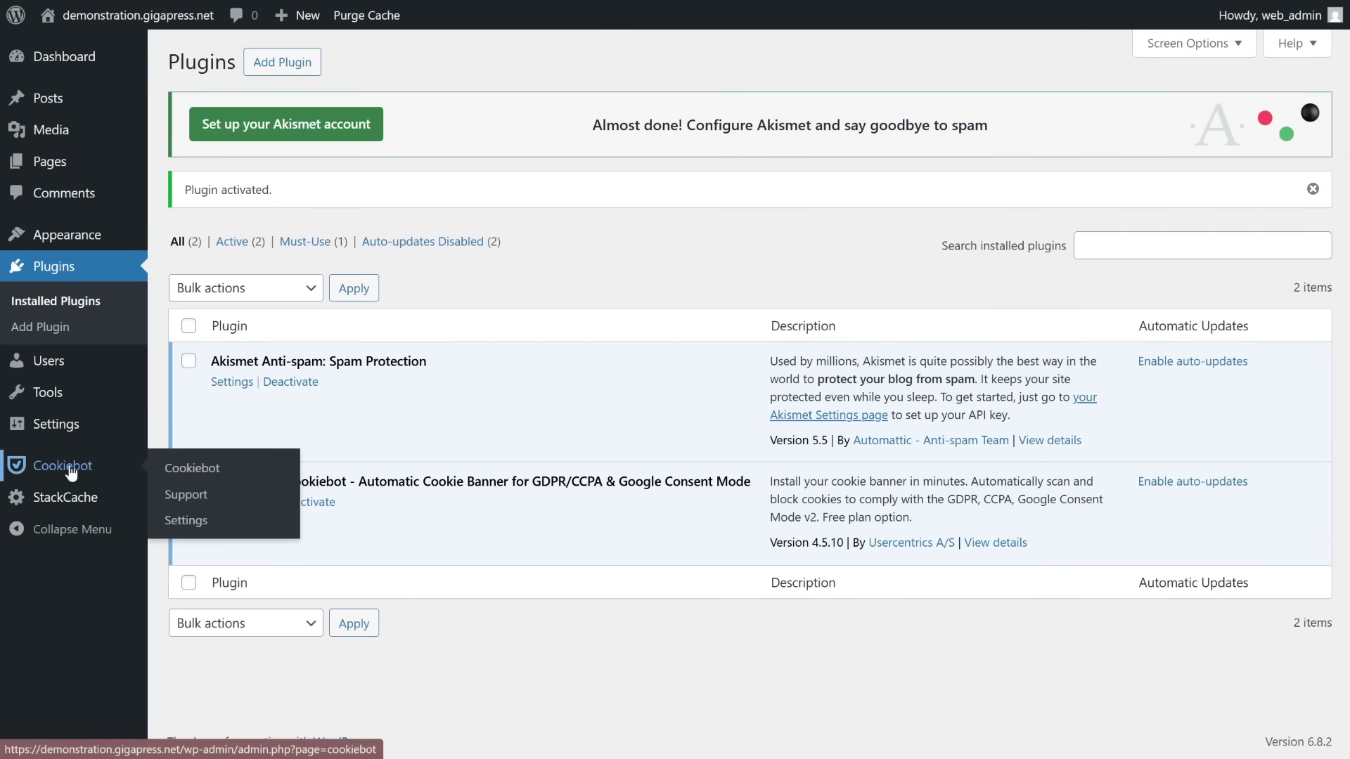
scroll(1146, 411, down, 2)
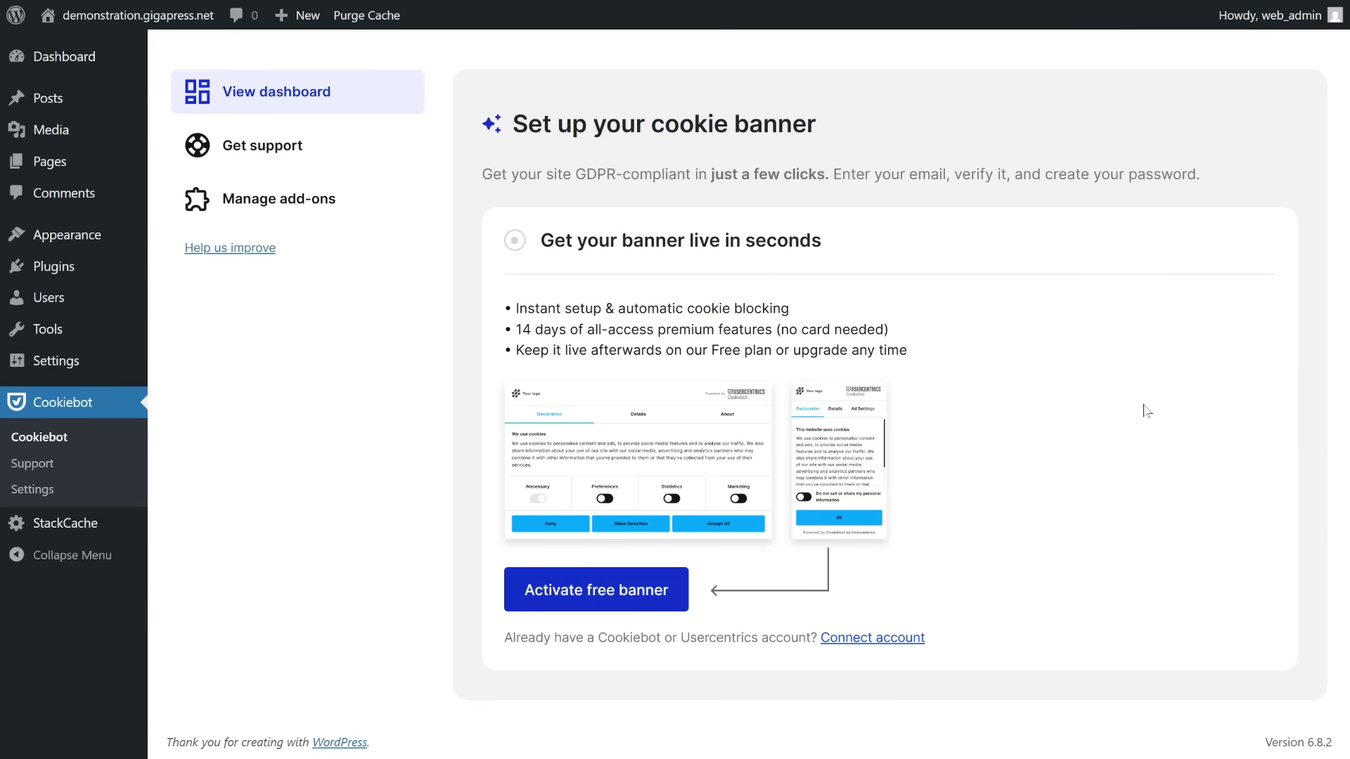
scroll(1147, 410, up, 2)
scroll(1147, 411, down, 2)
click(691, 589)
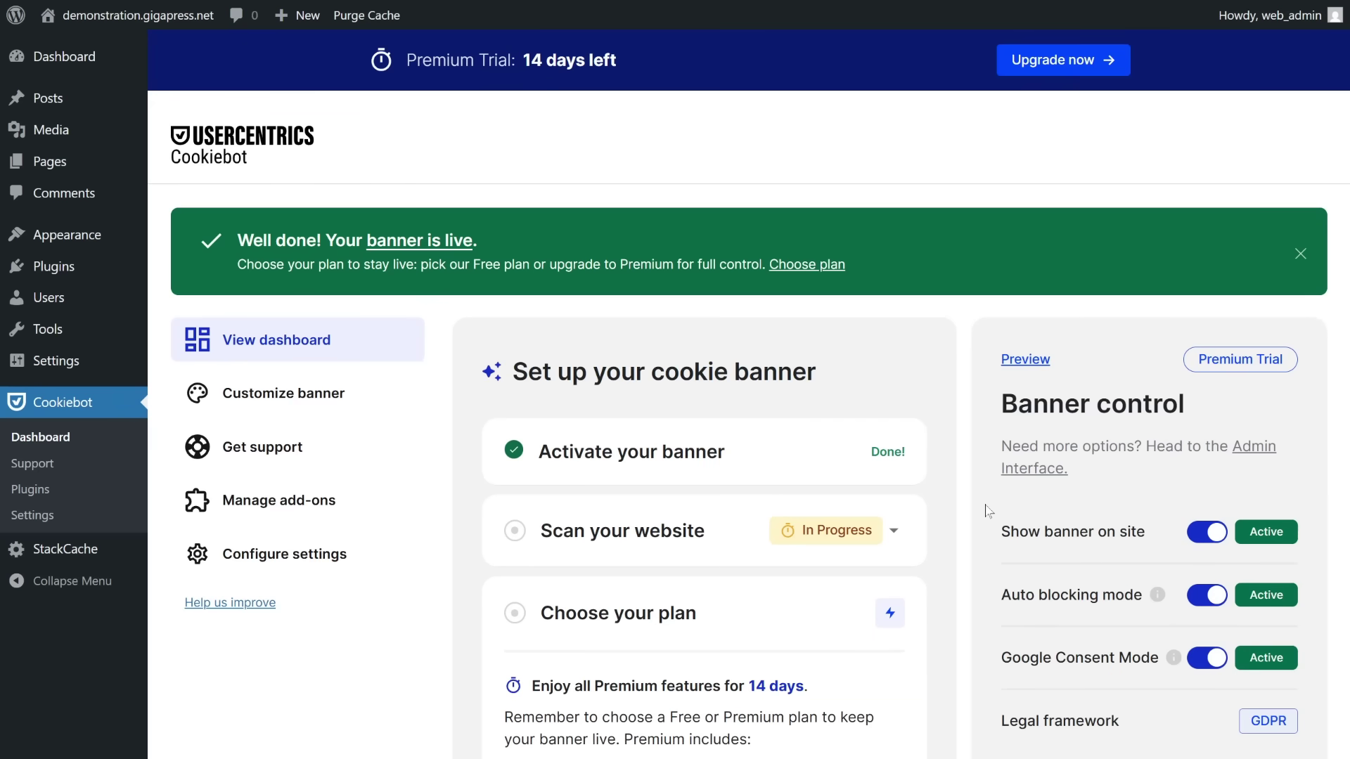
scroll(988, 511, down, 4)
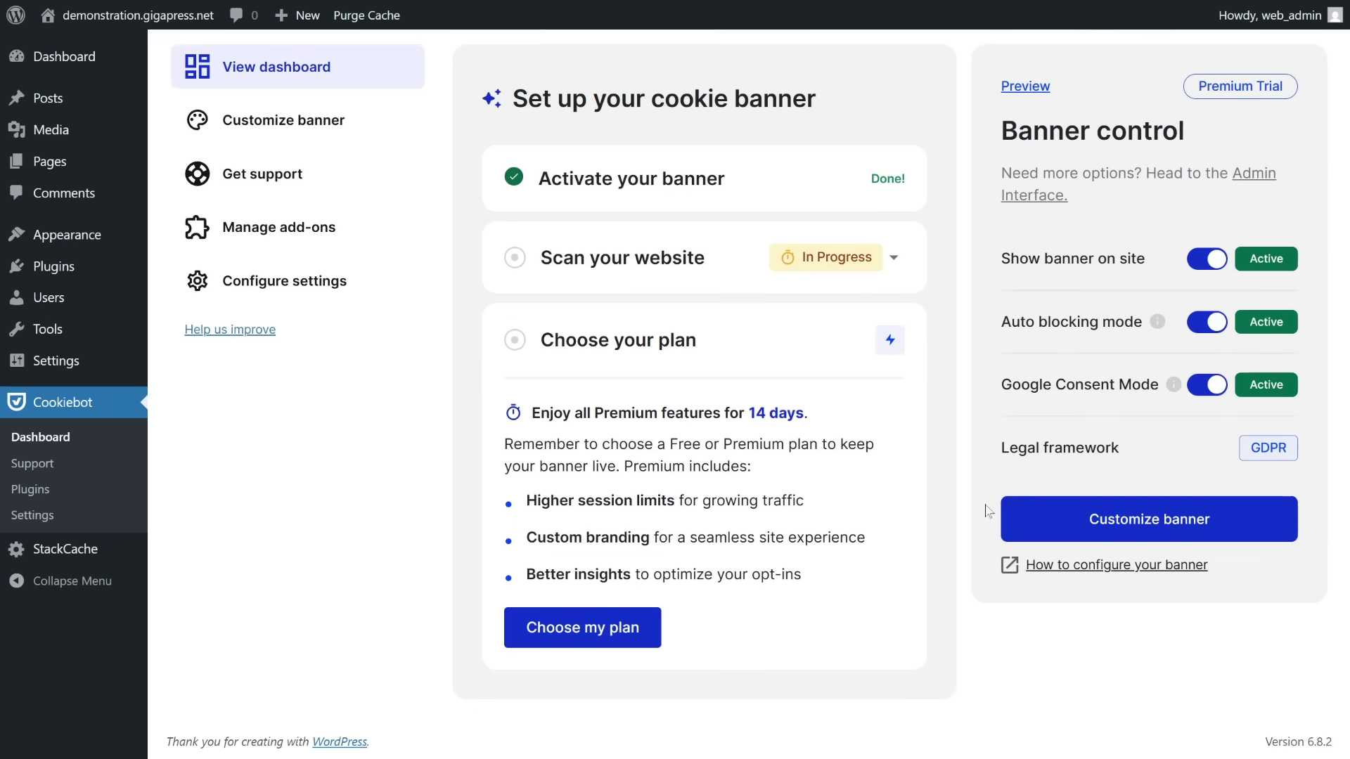
scroll(988, 511, up, 5)
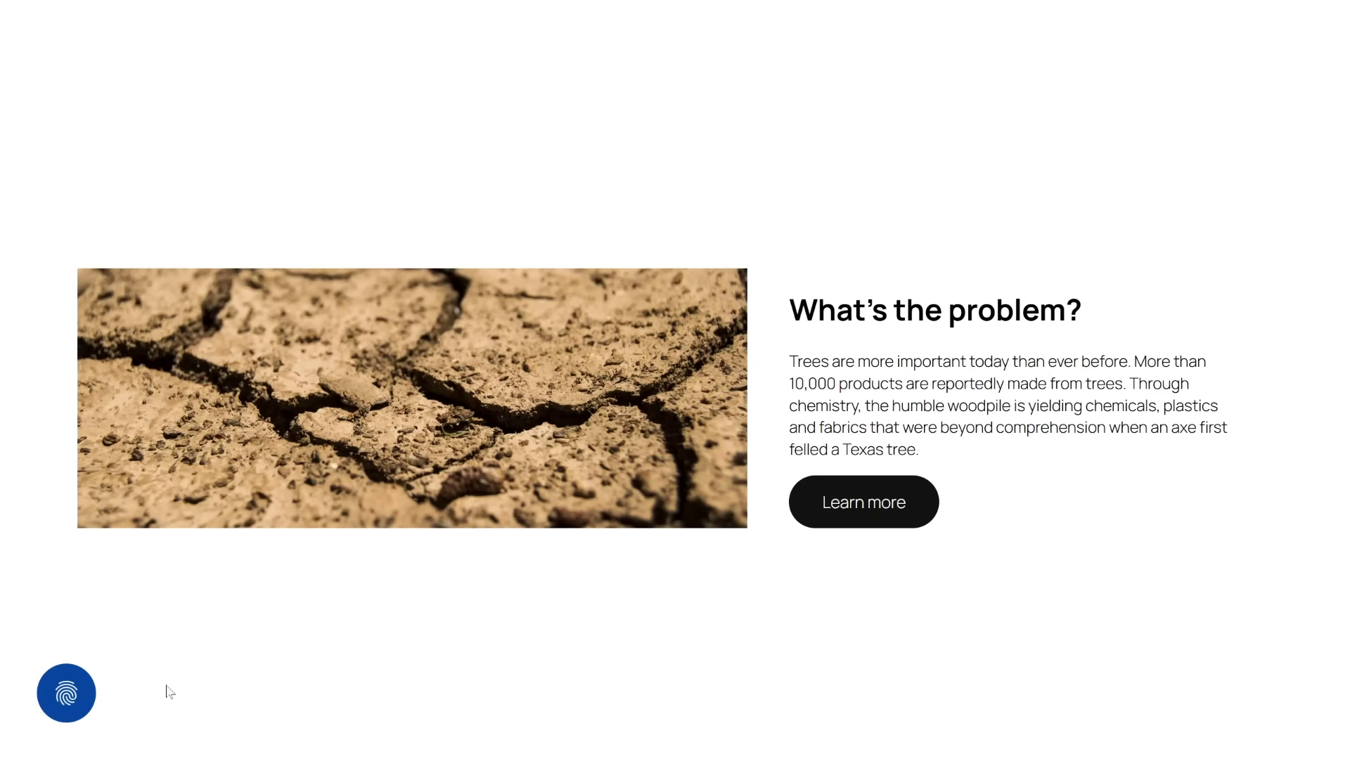
Open the live site's cookie consent settings from the fingerprint icon at bottom left.
click(85, 704)
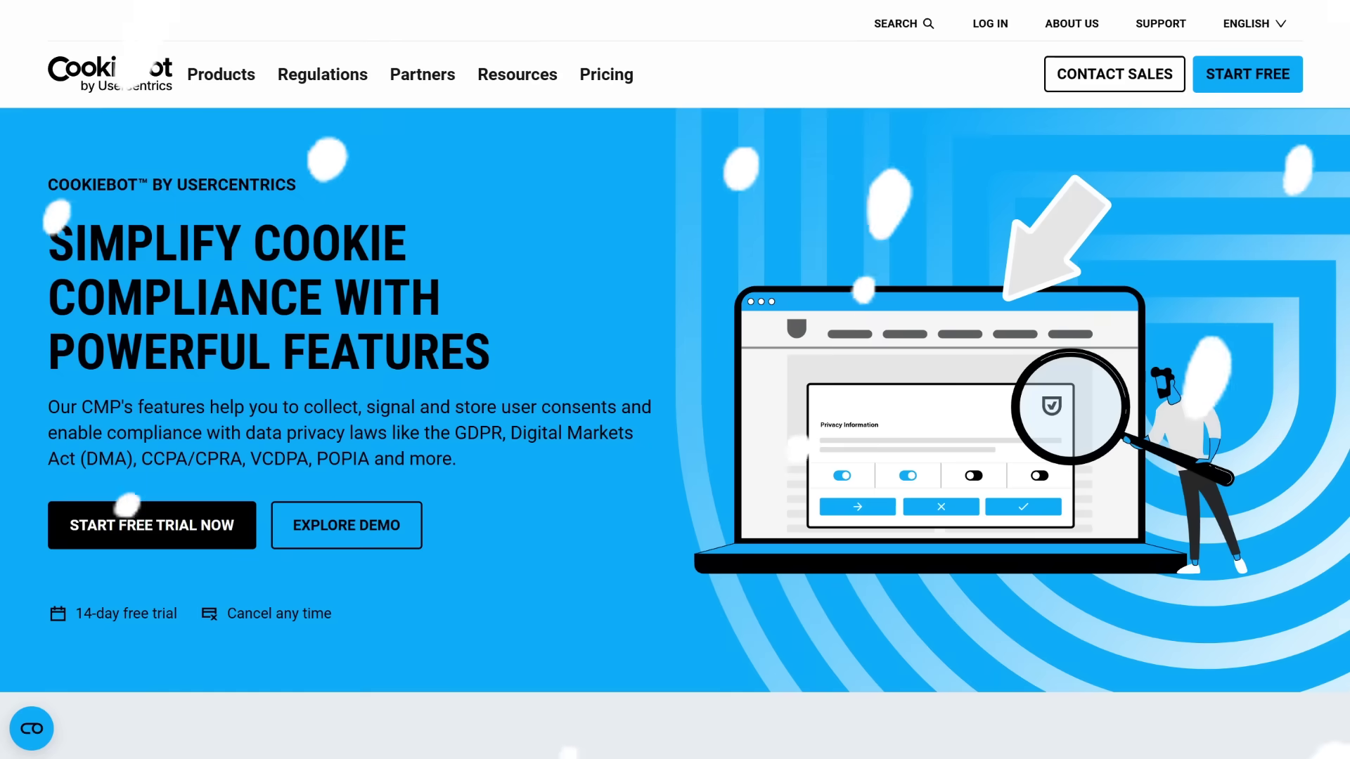
Scroll through the features page's cookie scan, declaration and integrations sections.
scroll(949, 468, down, 15)
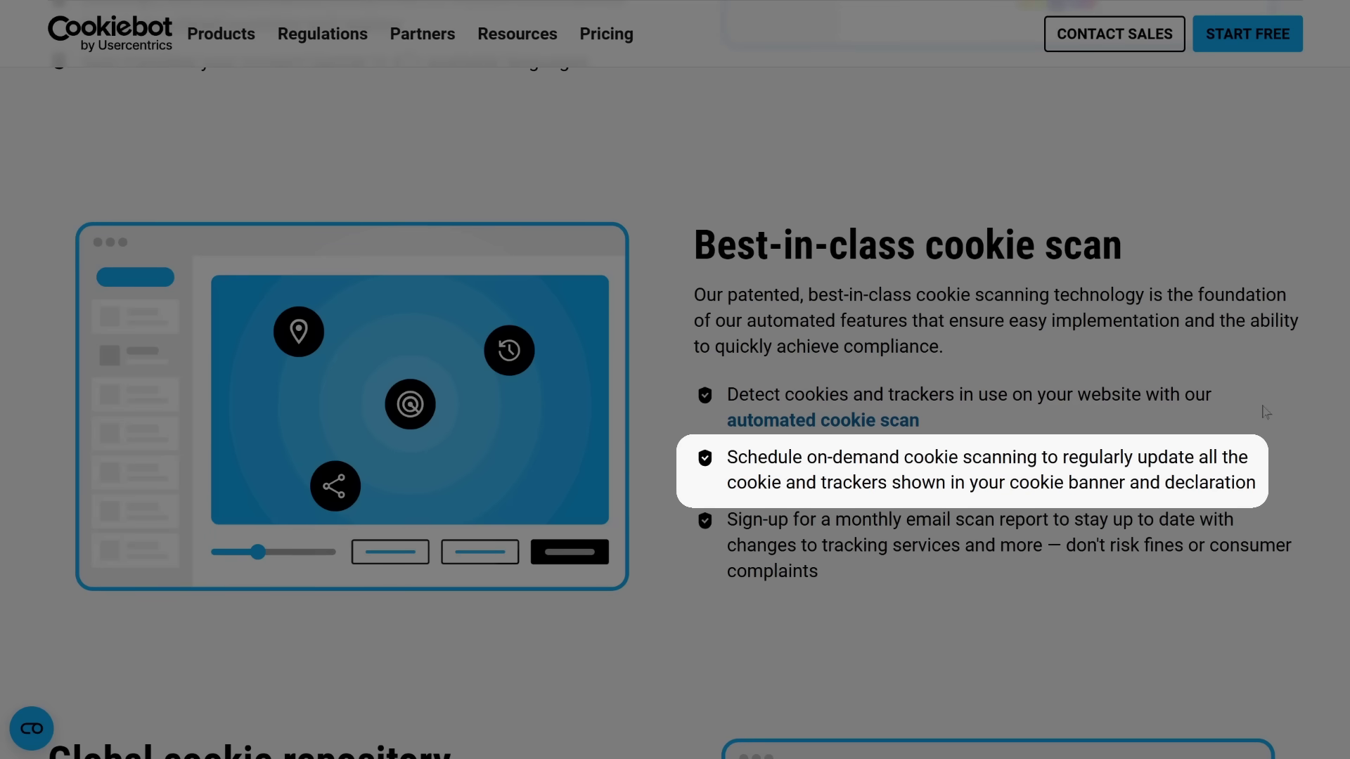
scroll(1265, 412, down, 10)
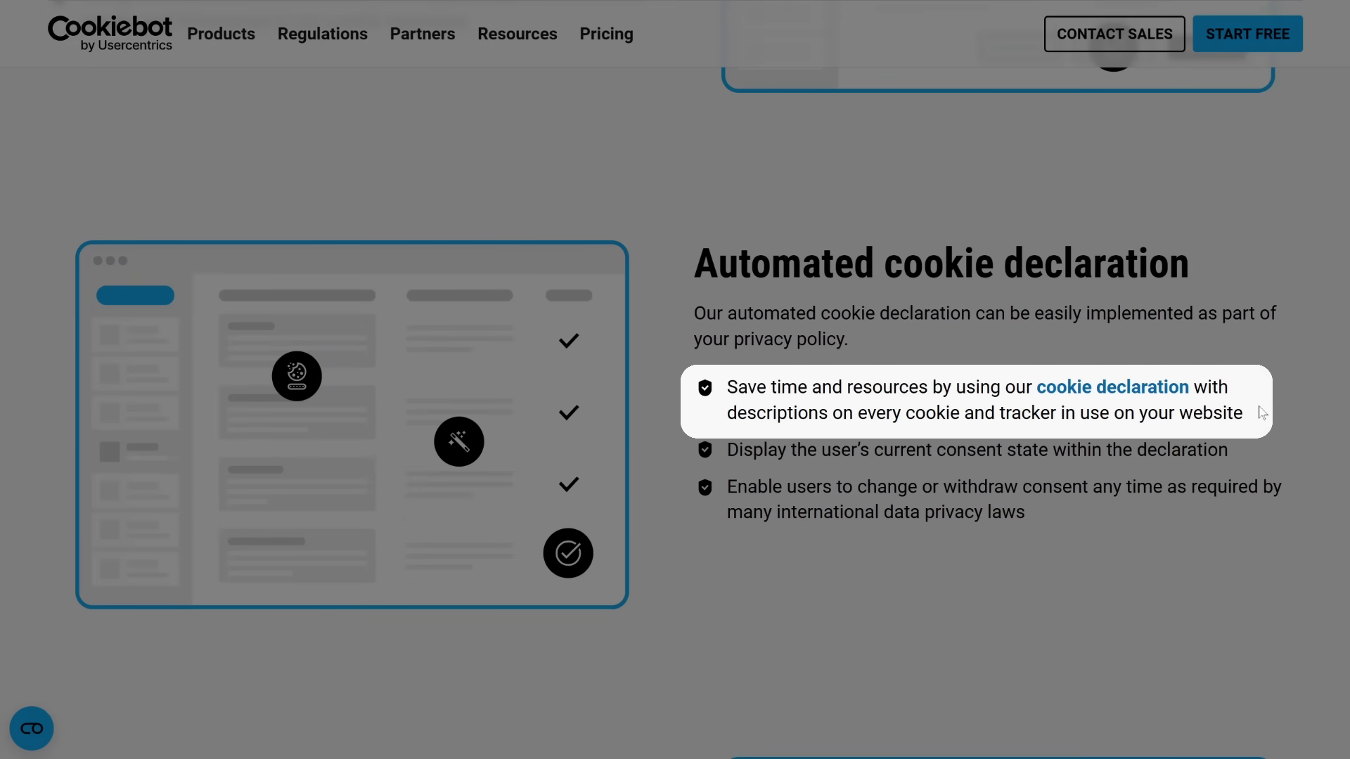
scroll(1262, 413, down, 15)
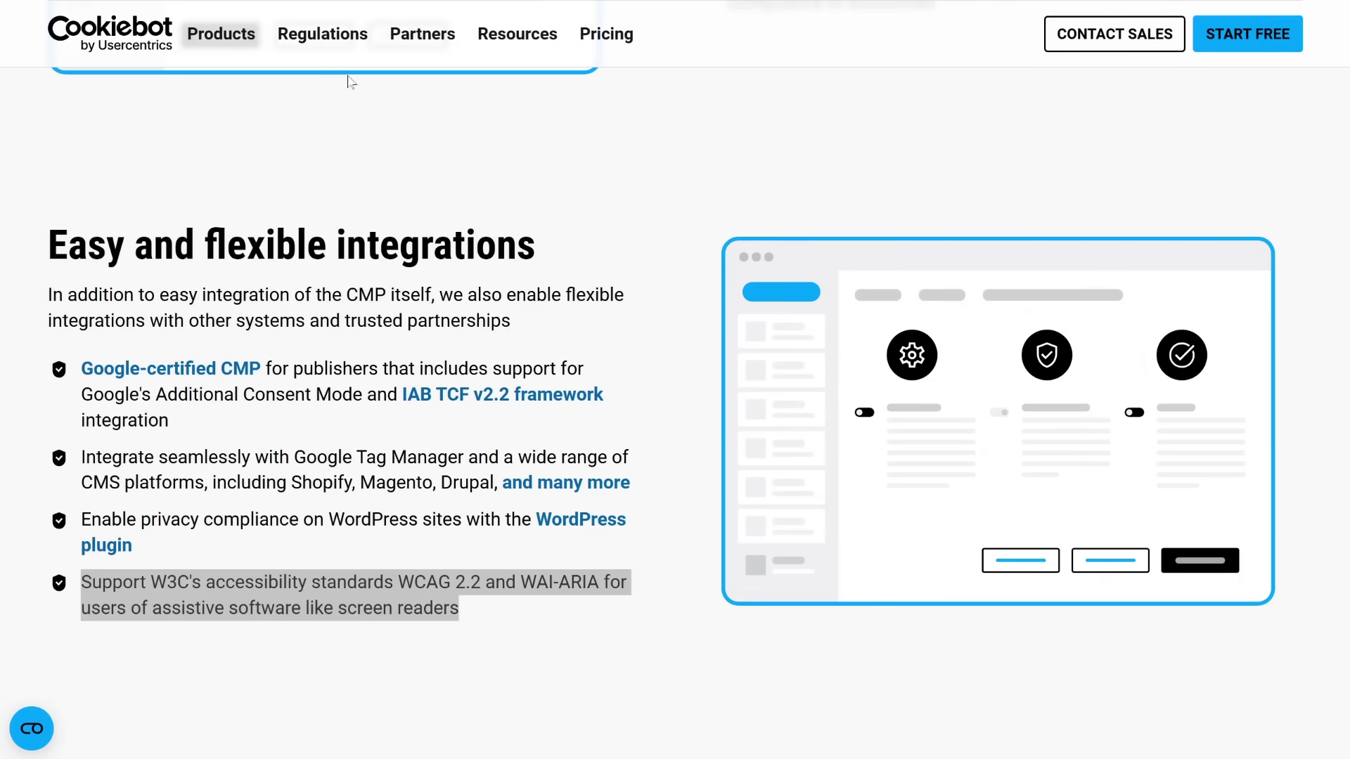
Highlight the W3C accessibility standards bullet text, then clear the selection.
mouse_move(345, 41)
click(394, 633)
drag(81, 582, 461, 609)
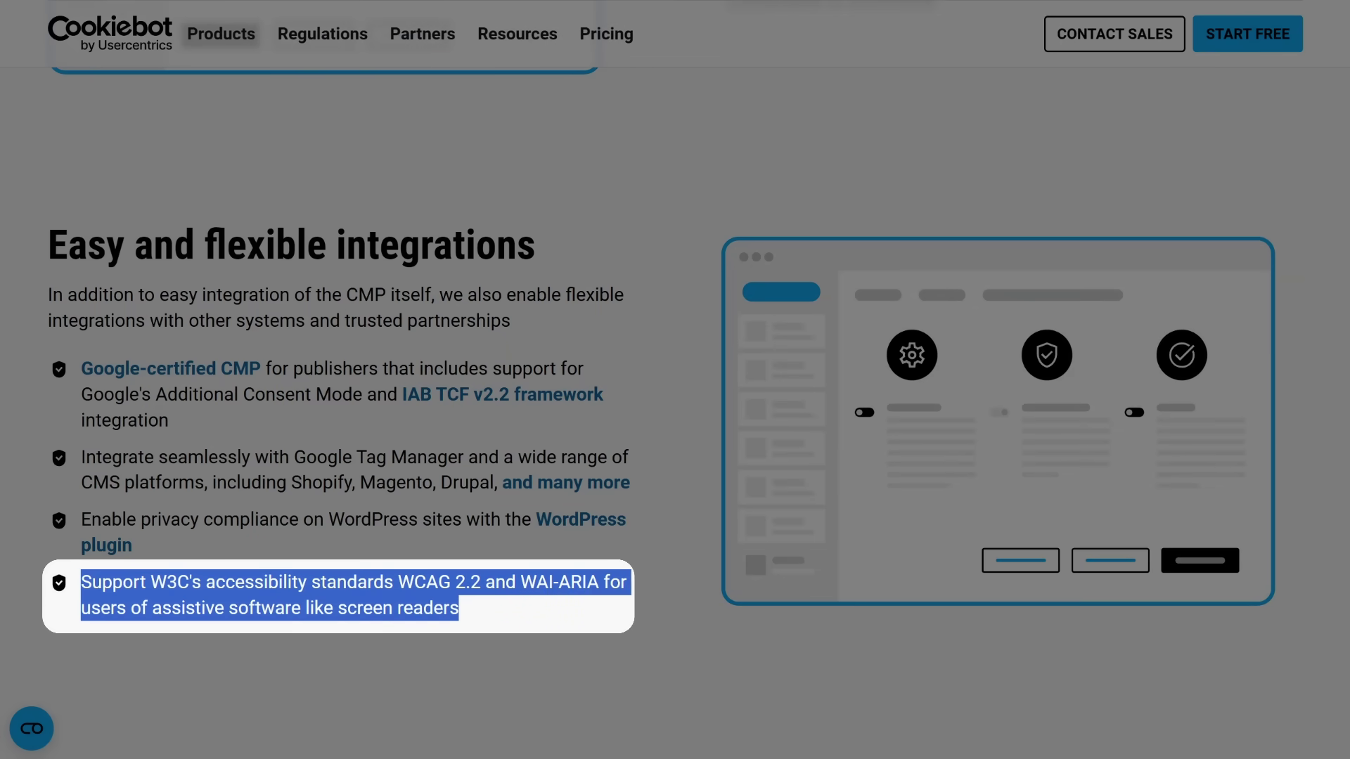
click(508, 617)
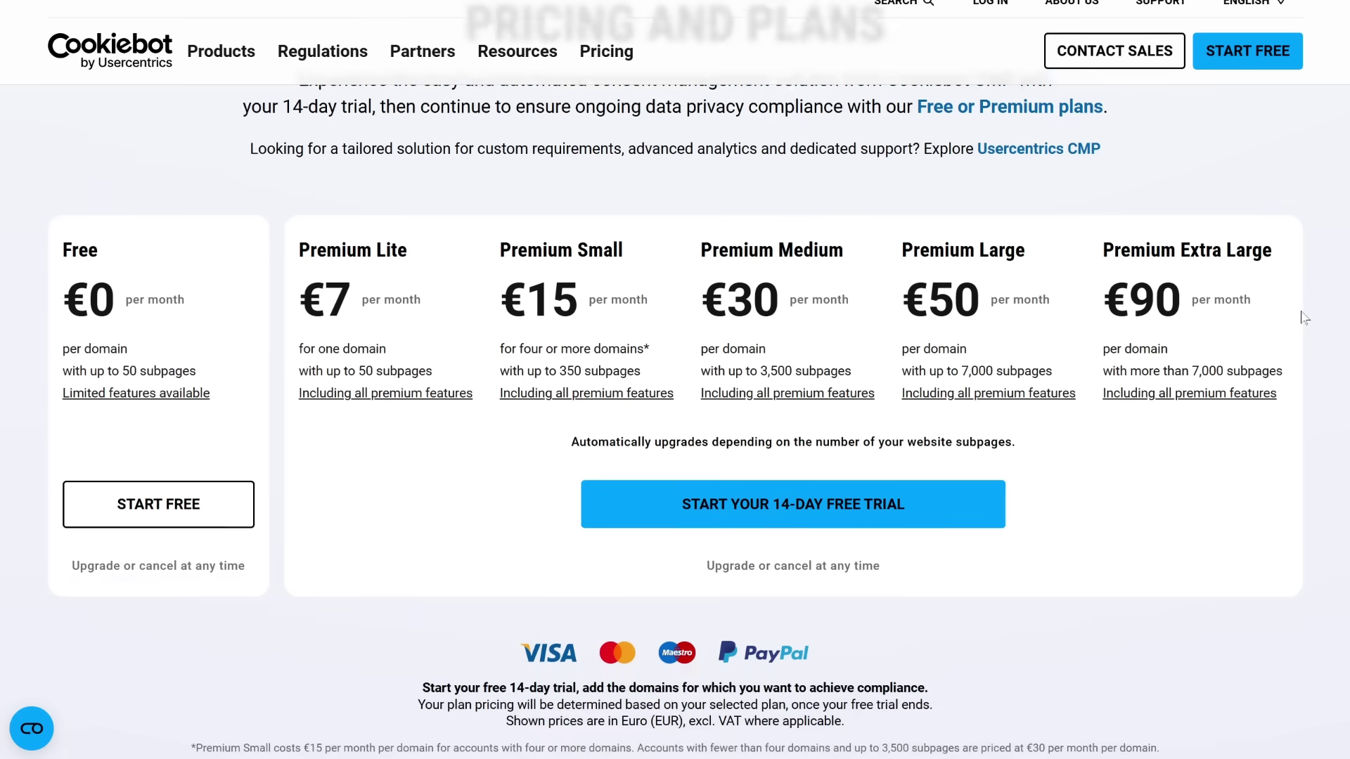
Expand 'Show all premium features' on the pricing page.
scroll(1304, 317, down, 1)
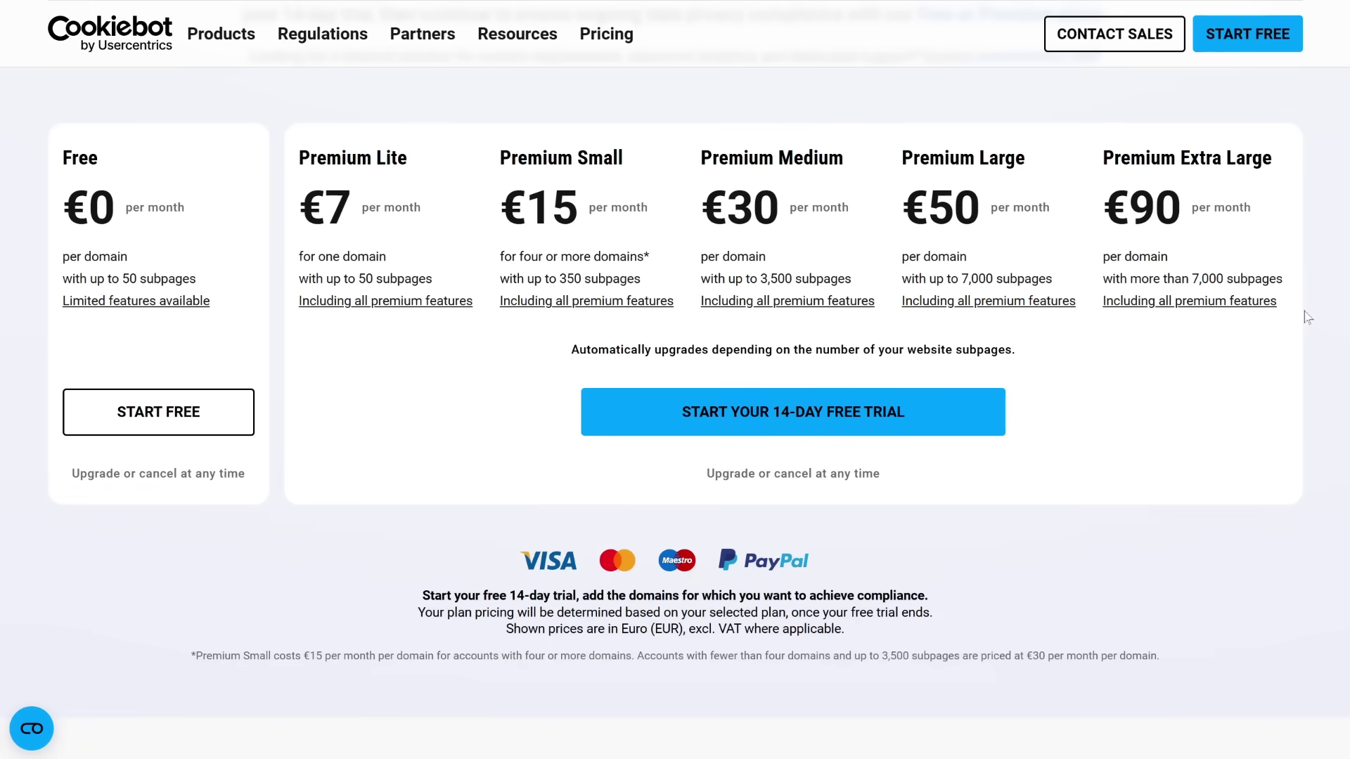
scroll(1306, 317, up, 2)
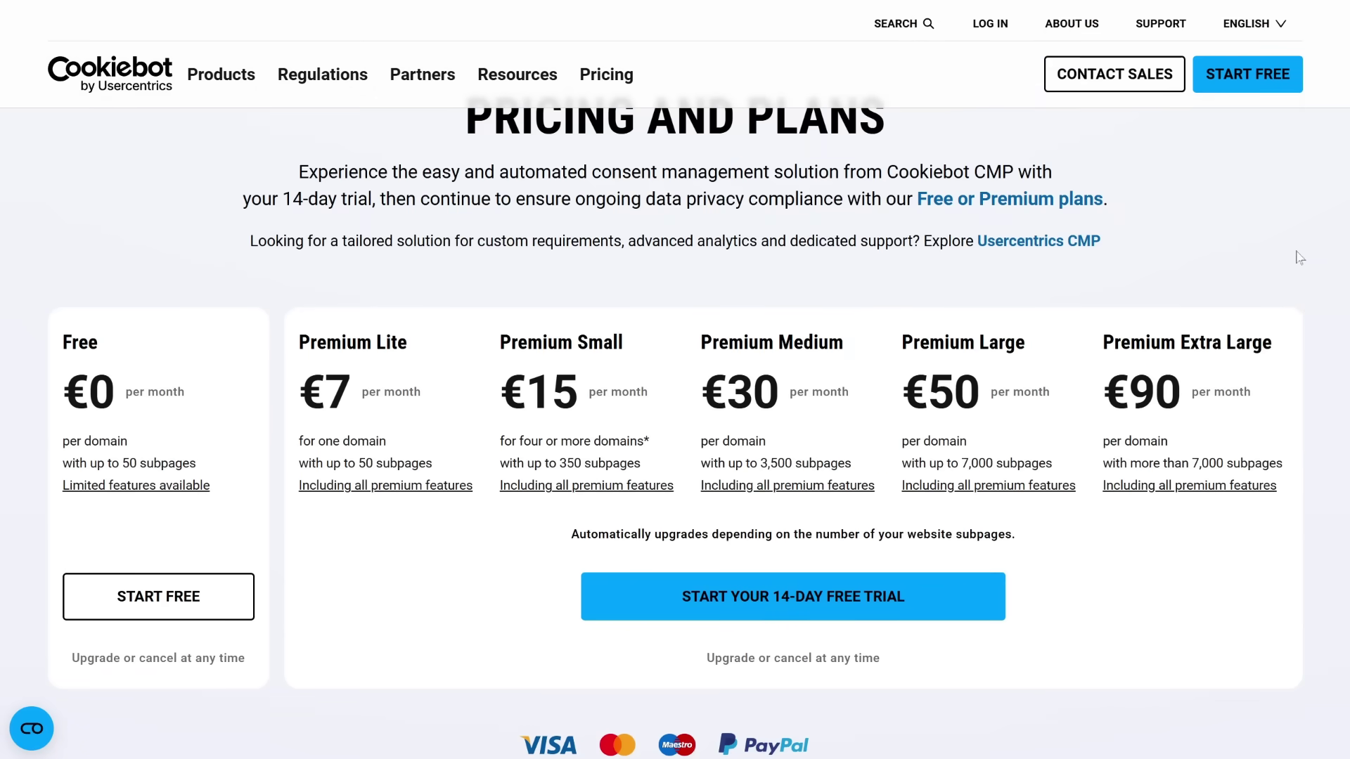
scroll(1300, 258, up, 1)
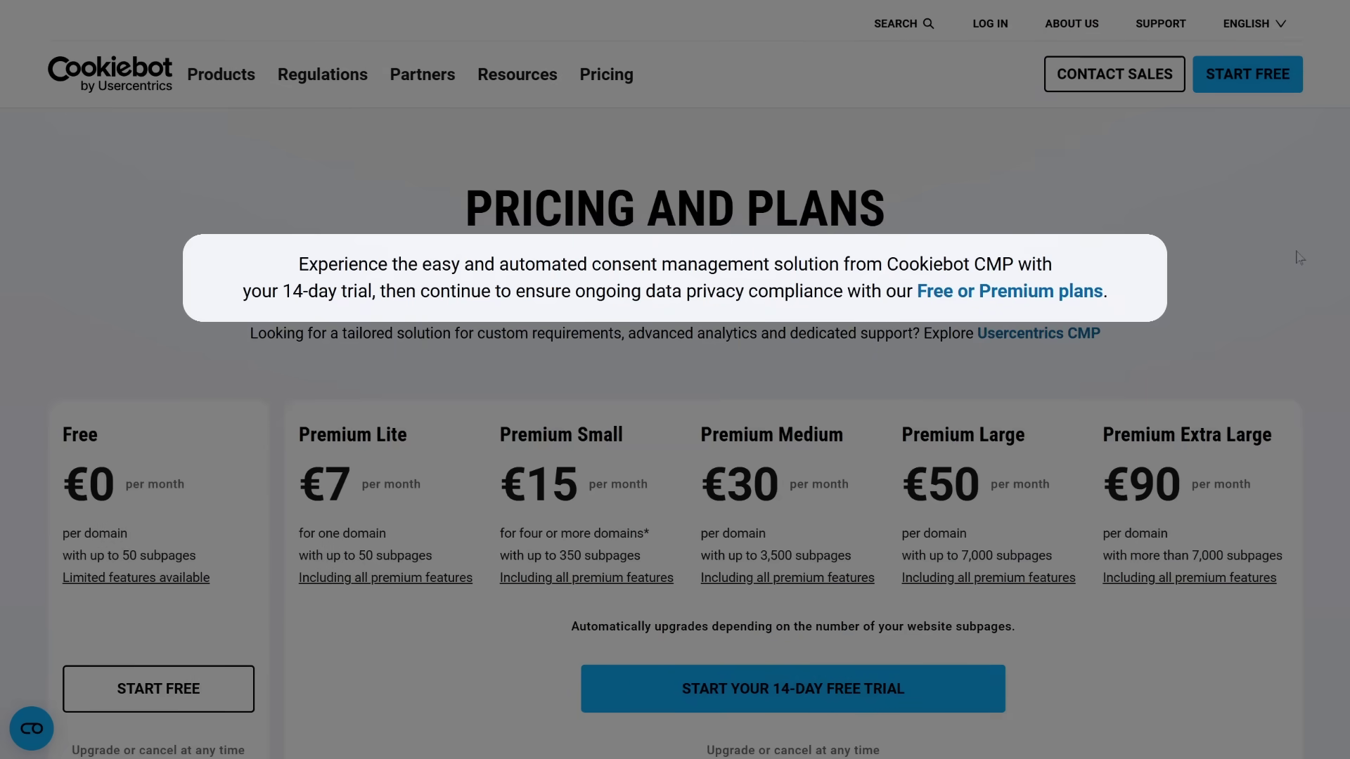
scroll(398, 587, down, 9)
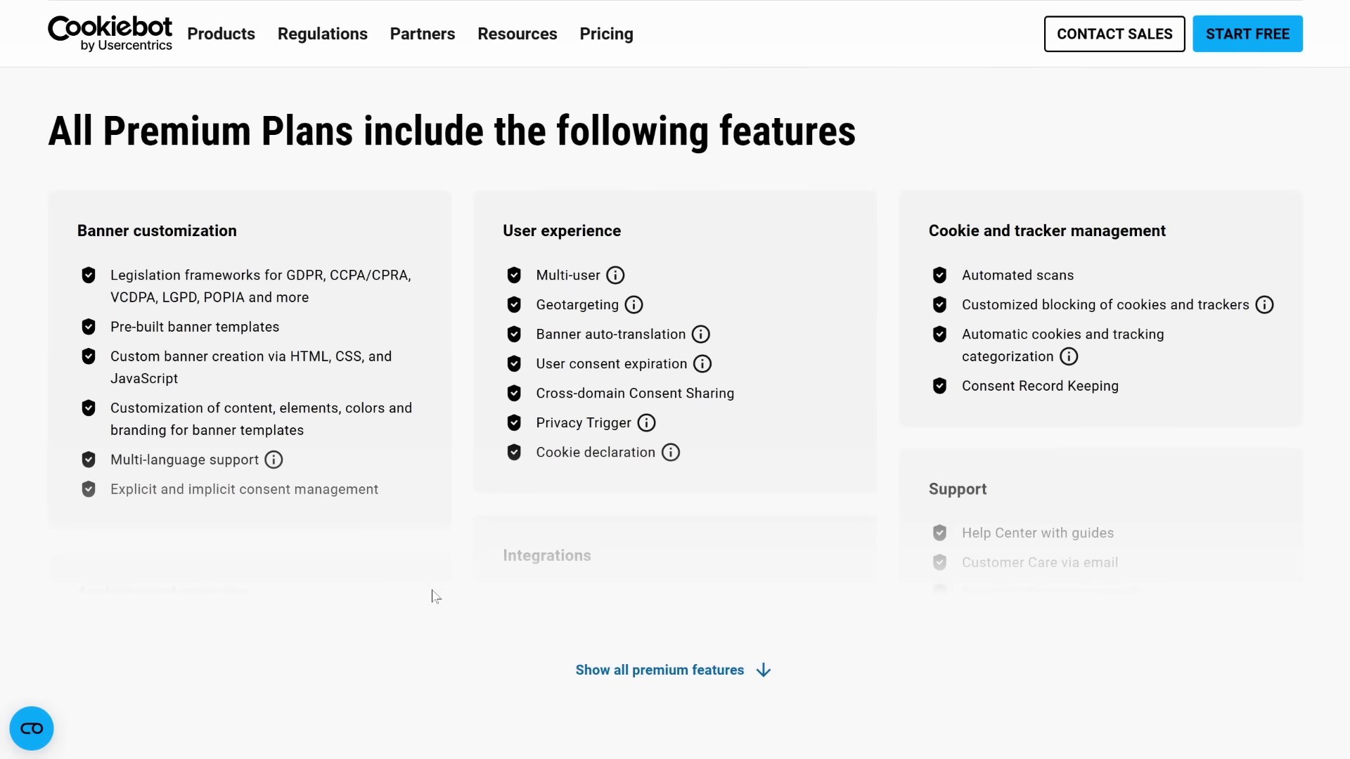
scroll(436, 597, up, 4)
scroll(436, 597, down, 3)
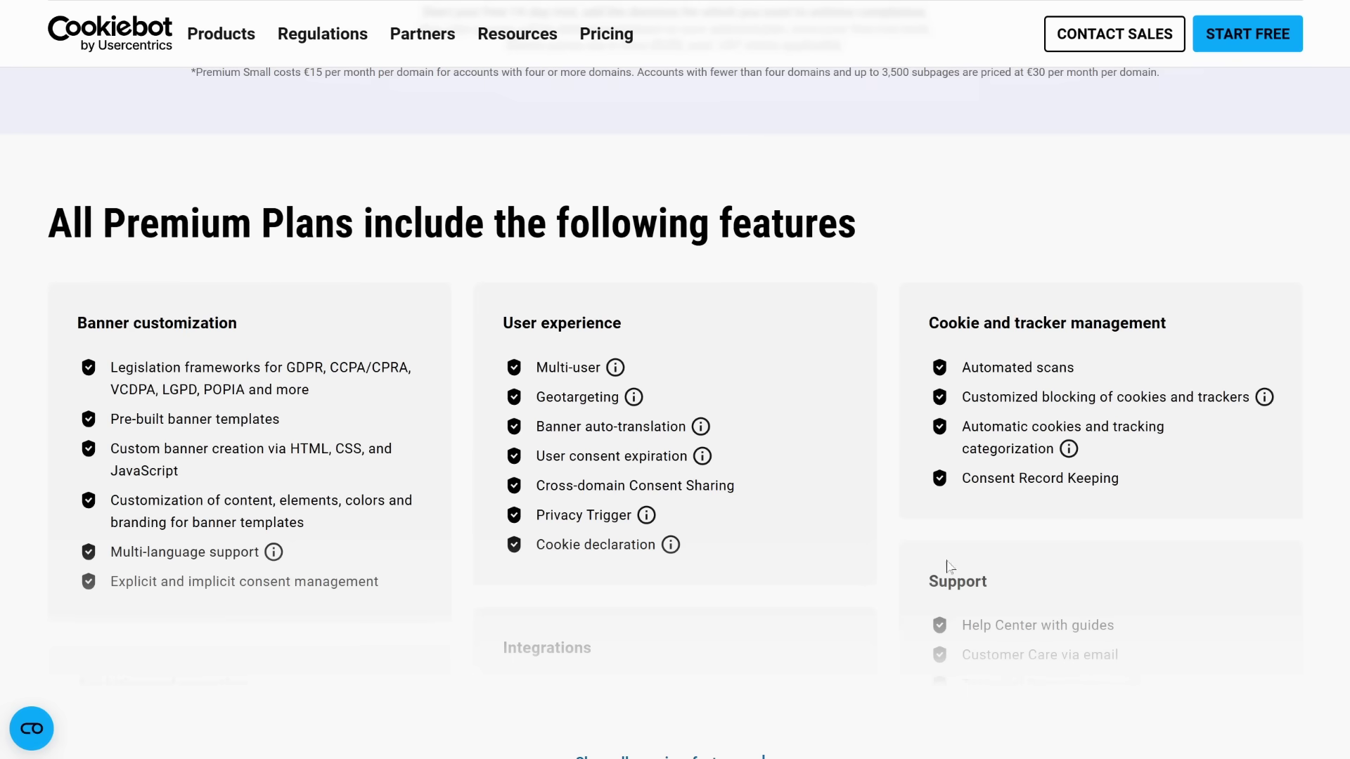
scroll(1249, 549, down, 2)
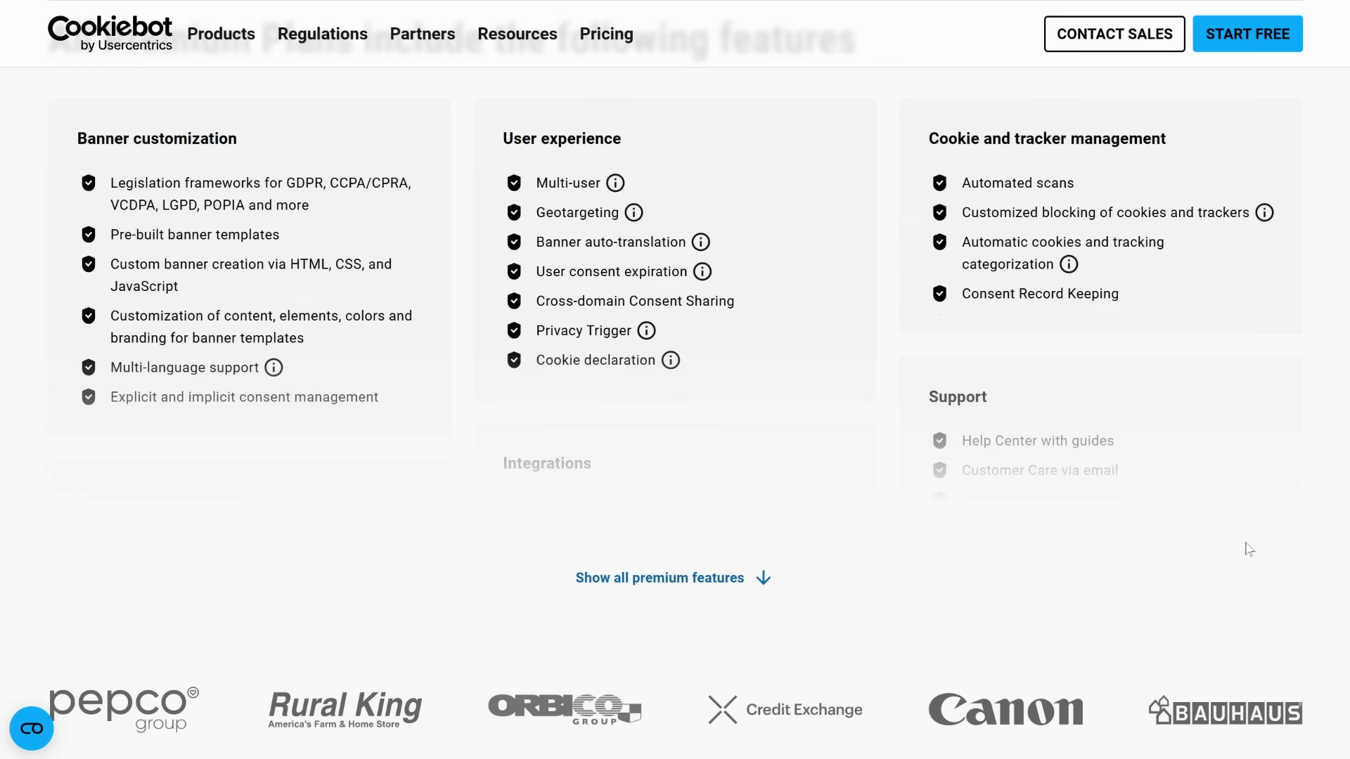
click(762, 577)
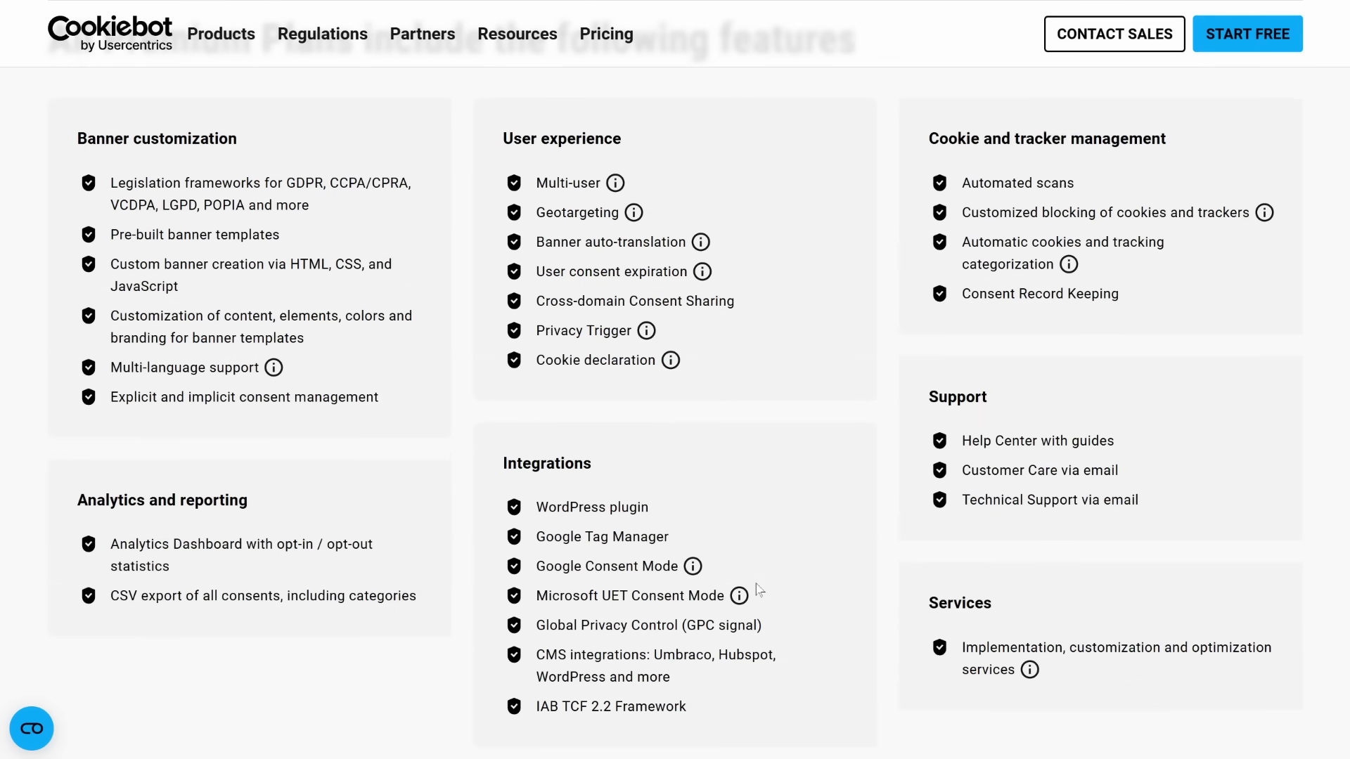
Scroll through the expanded premium feature list and back up to the plan cards.
scroll(758, 589, down, 4)
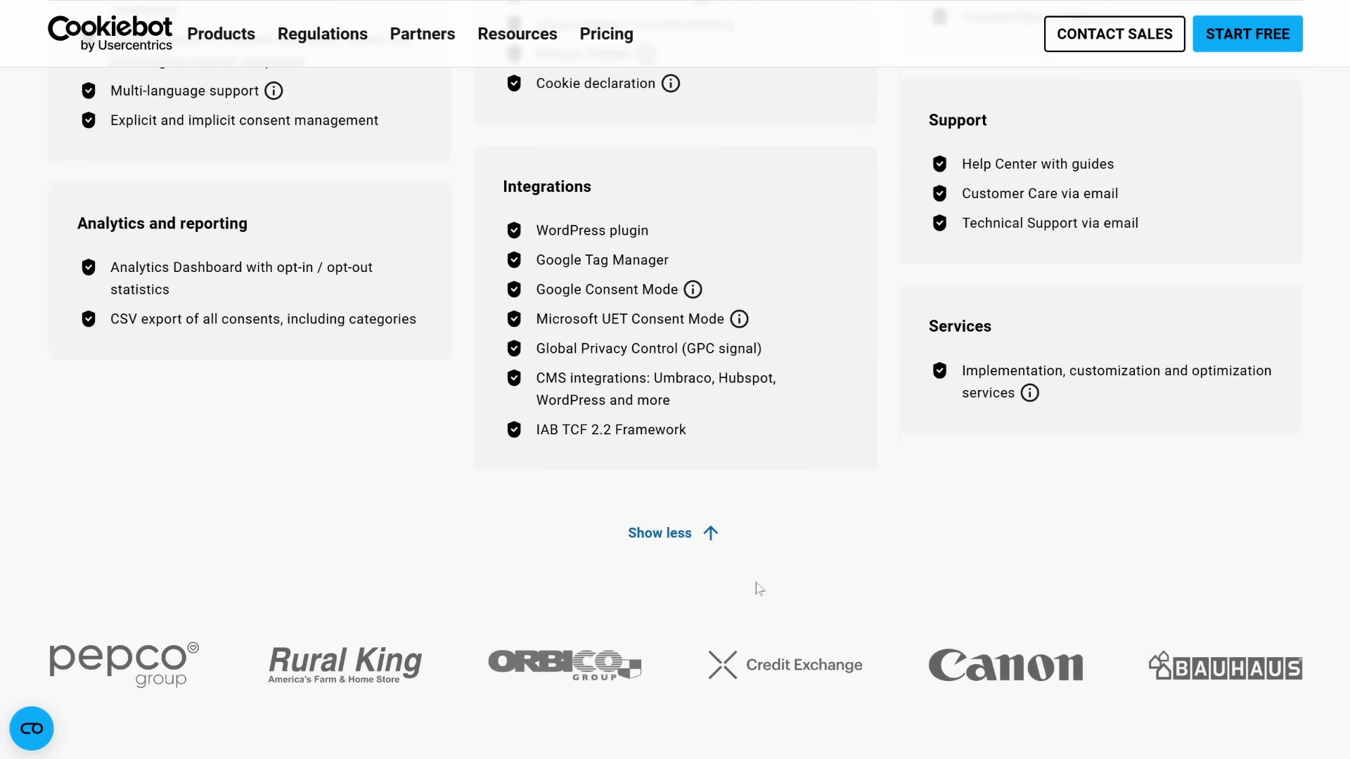
scroll(758, 589, down, 5)
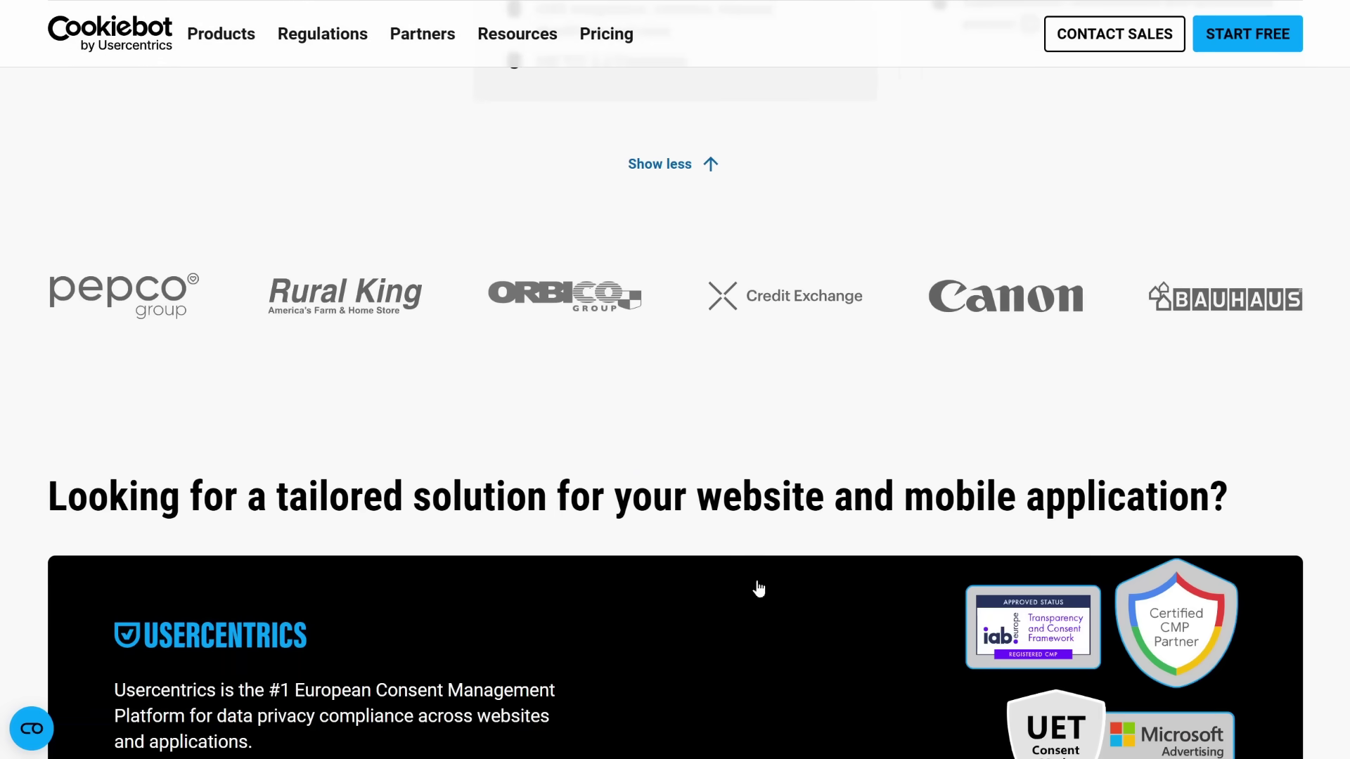
scroll(759, 589, up, 3)
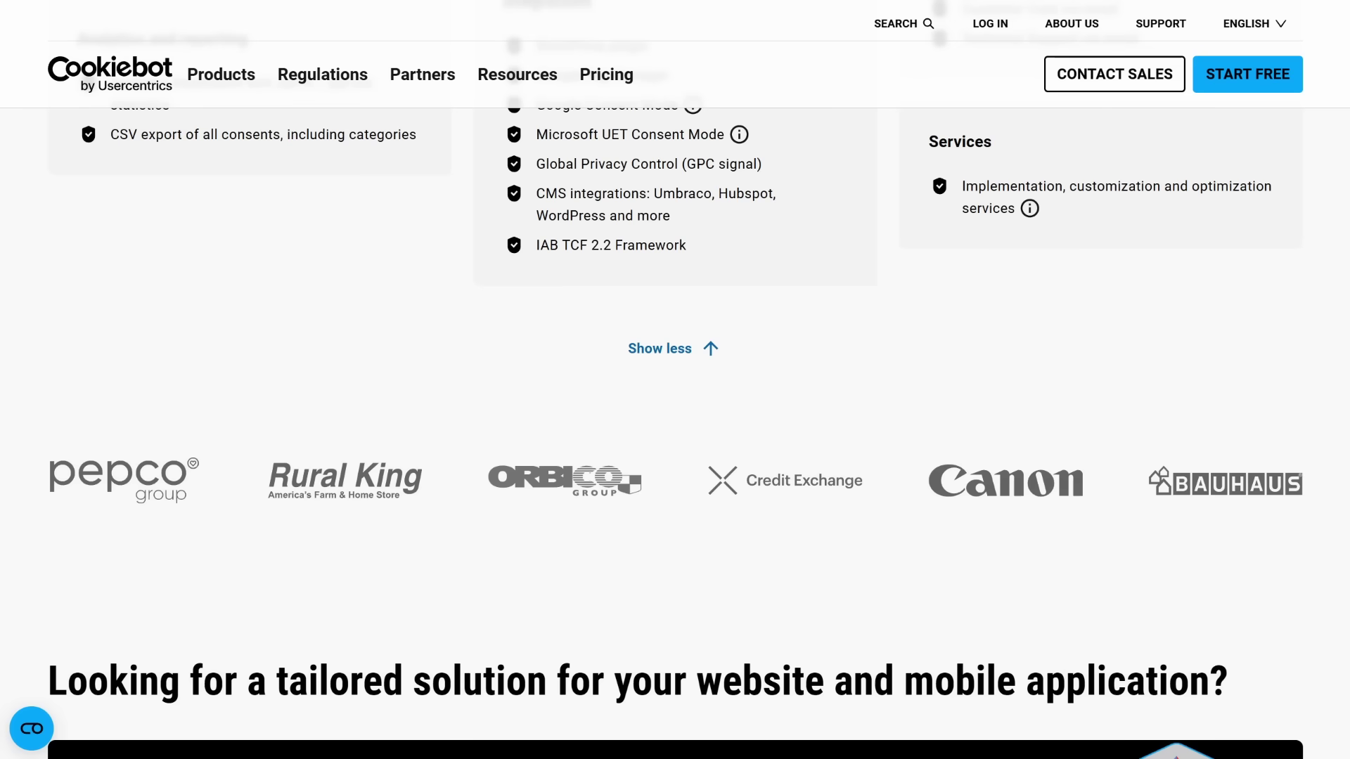
scroll(638, 475, up, 15)
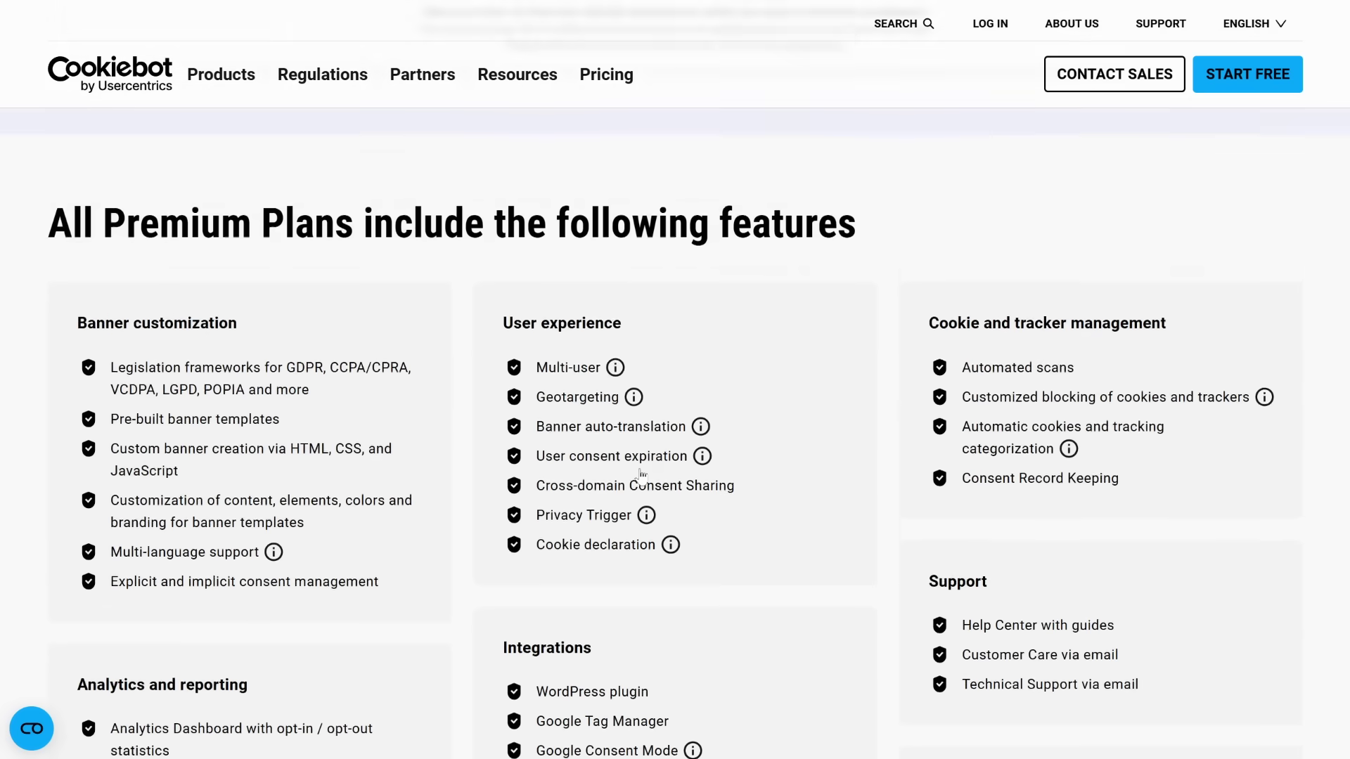
scroll(640, 474, up, 2)
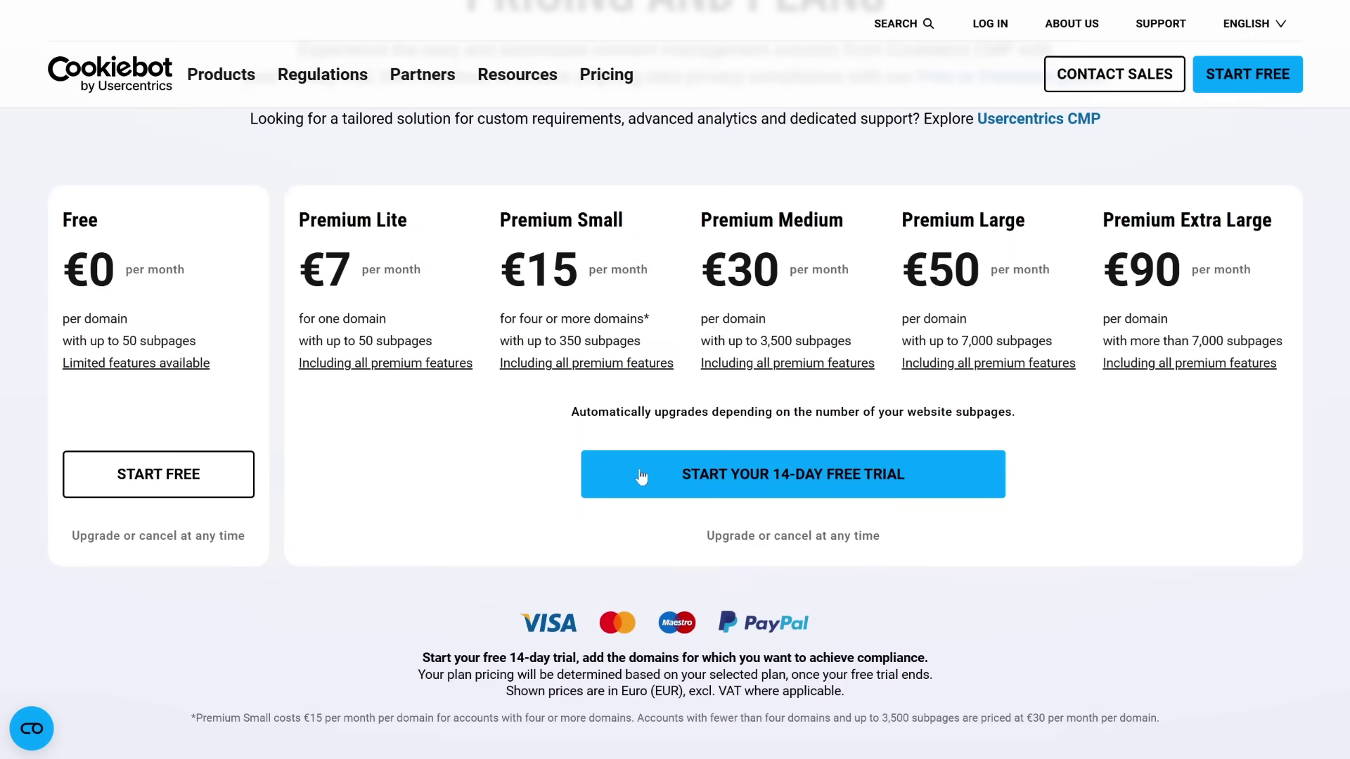
Jump to the Free versus Premium comparison and expand all compared features.
click(155, 362)
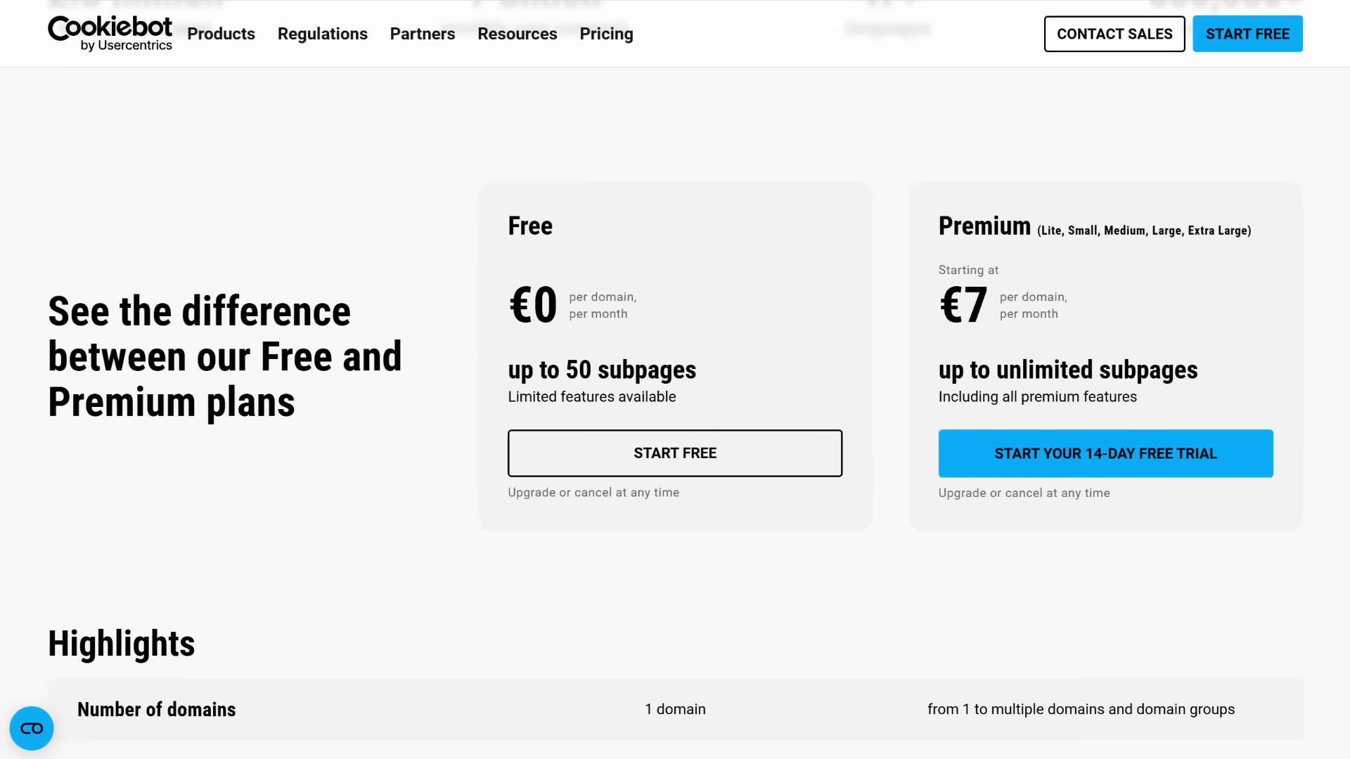
scroll(639, 632, down, 10)
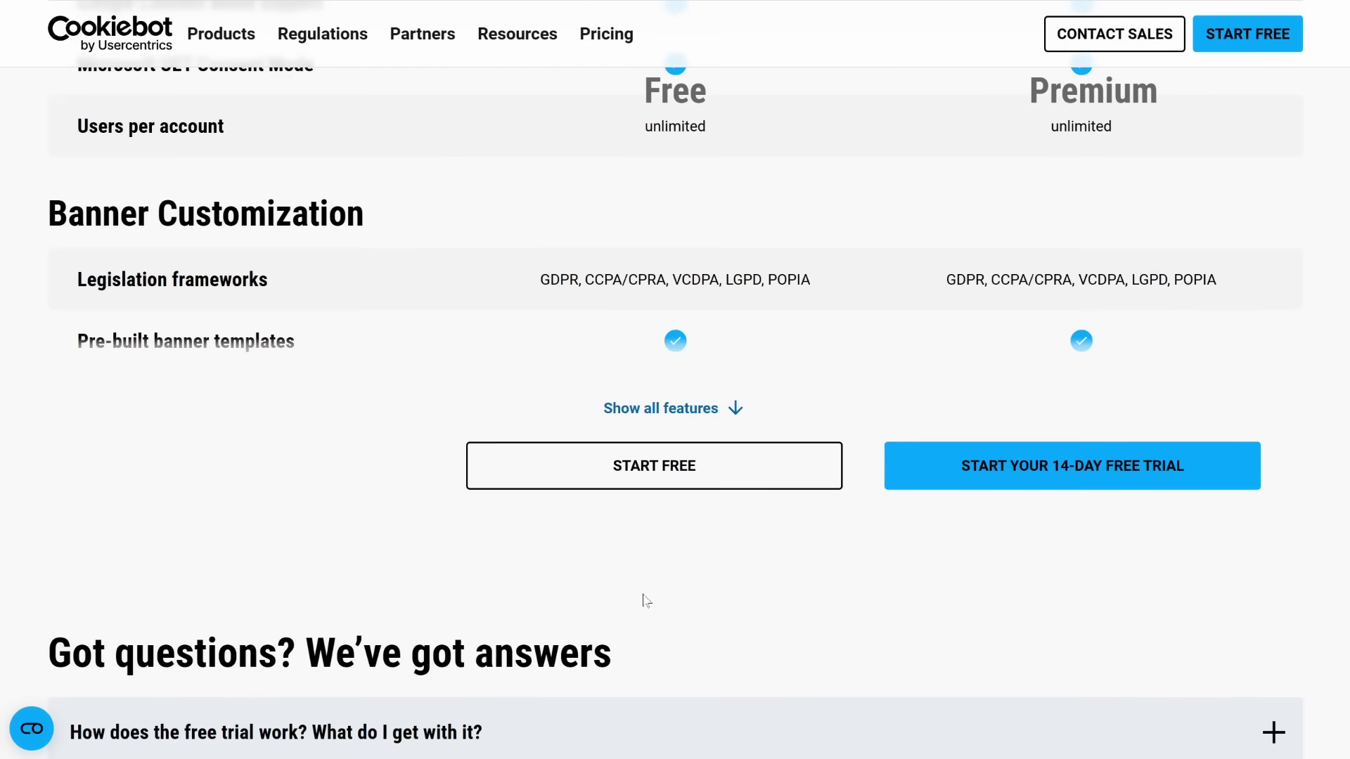
click(658, 424)
Scroll through the comparison rows, then back up to the Pricing and Plans cards.
scroll(669, 464, down, 5)
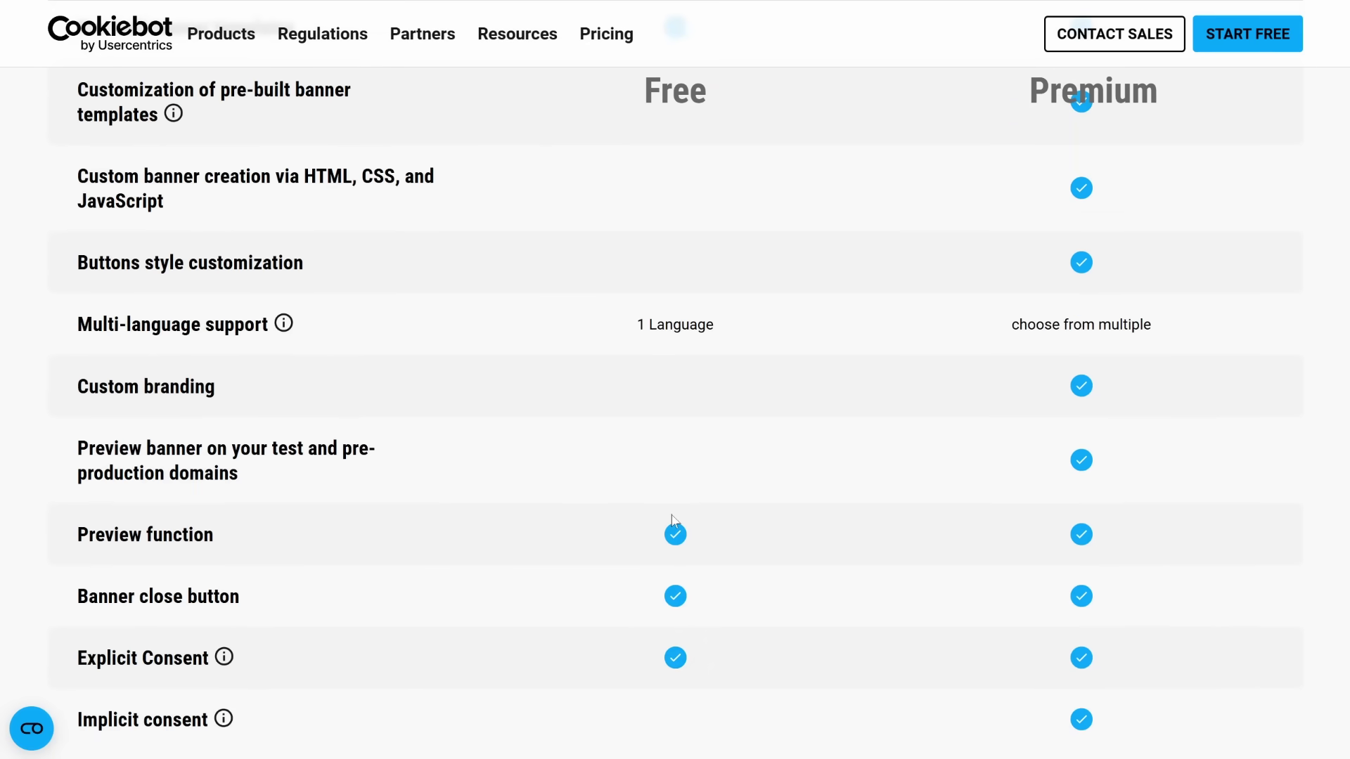
scroll(675, 521, down, 1)
scroll(675, 520, down, 3)
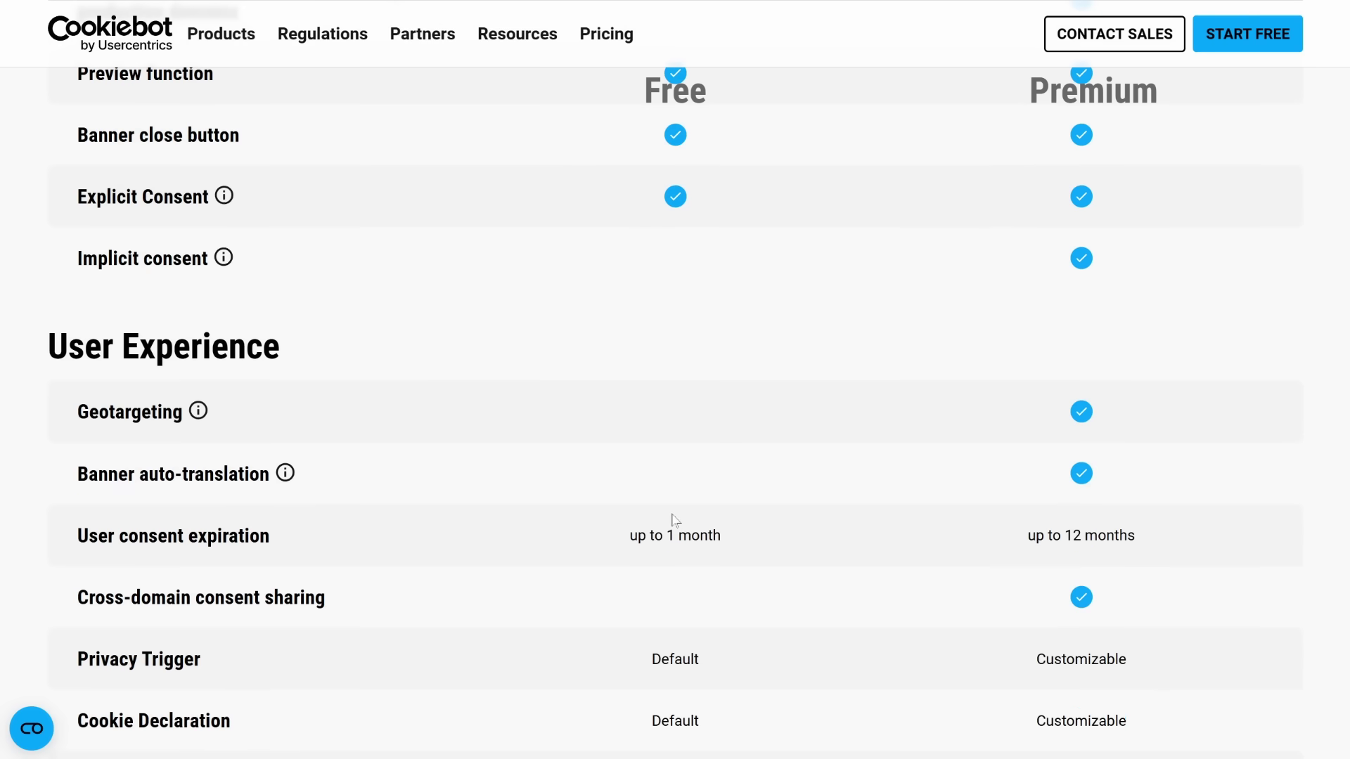
scroll(675, 520, up, 12)
scroll(675, 521, up, 10)
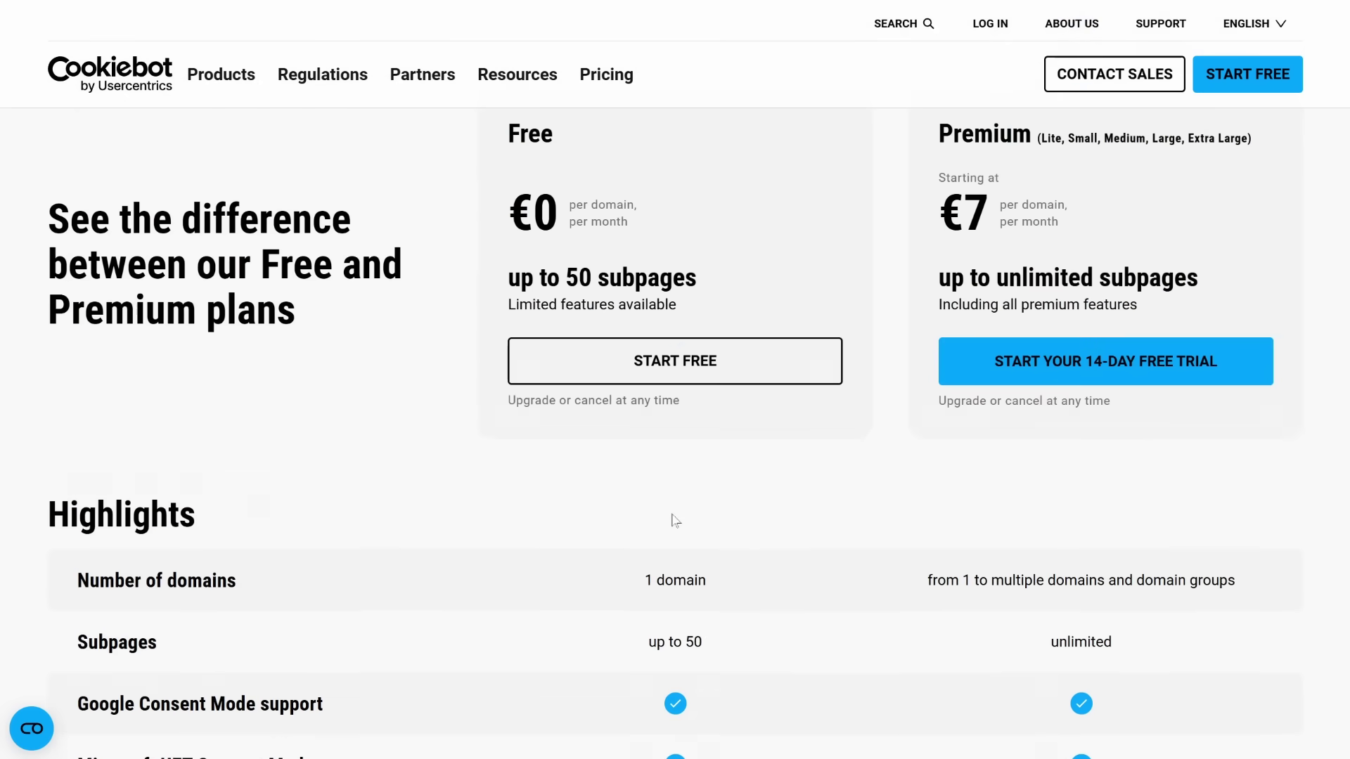
scroll(675, 520, up, 2)
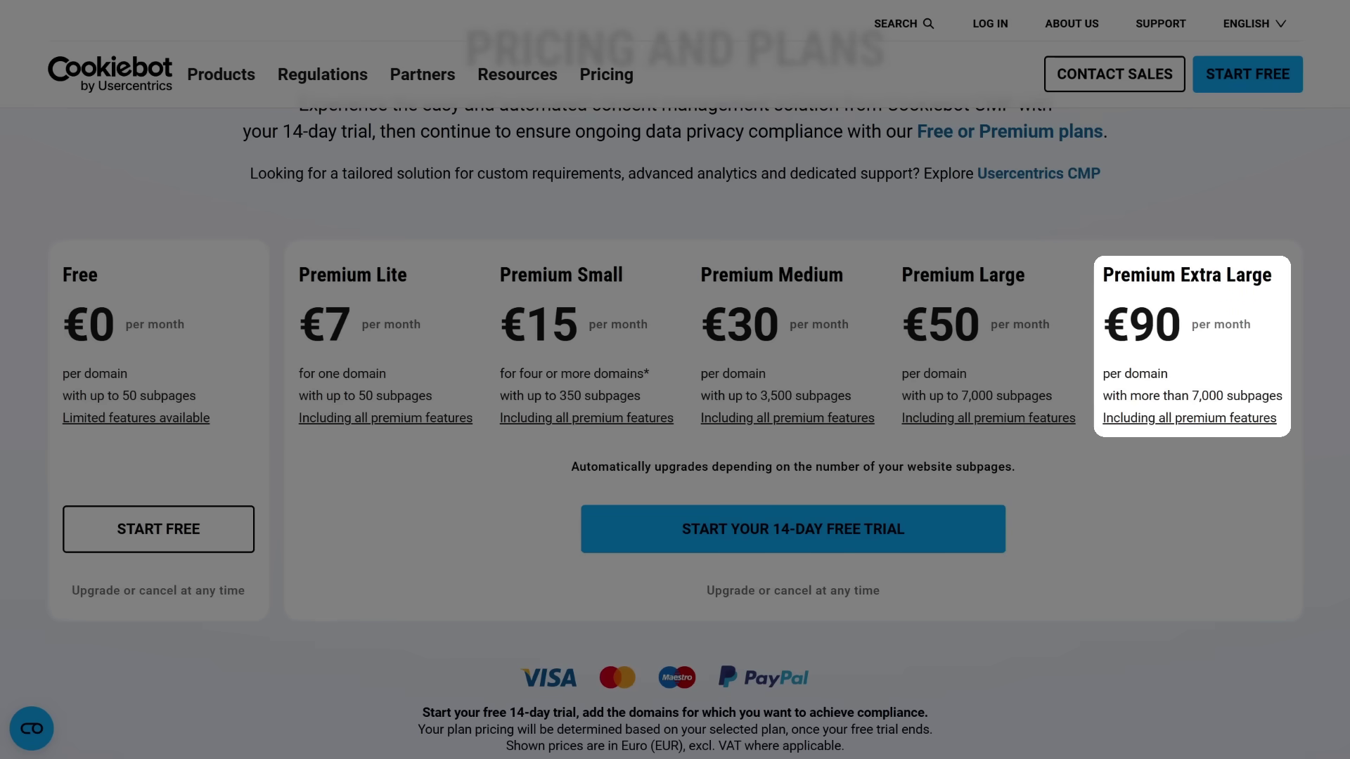
Scroll down to read the 'All Premium Plans include the following features' list.
scroll(421, 428, down, 10)
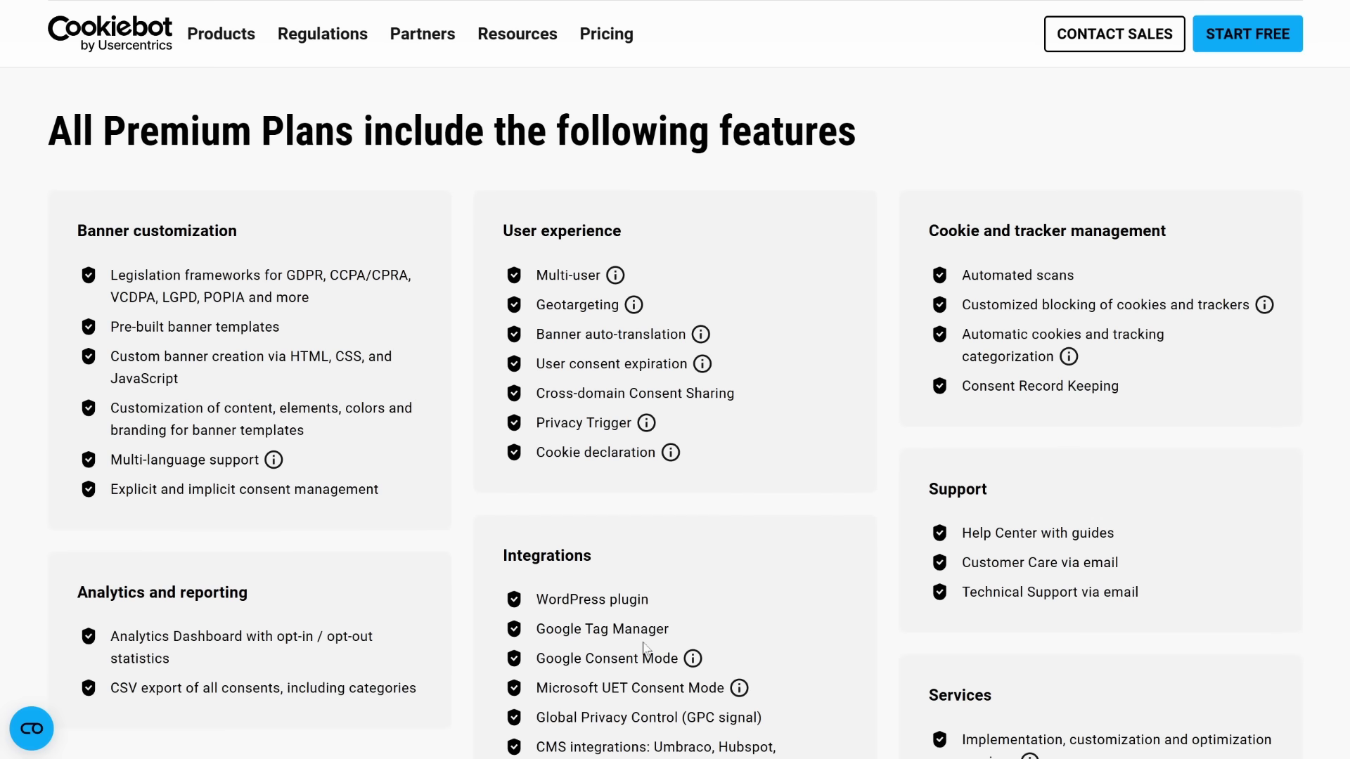
scroll(1029, 583, down, 3)
mouse_move(1029, 580)
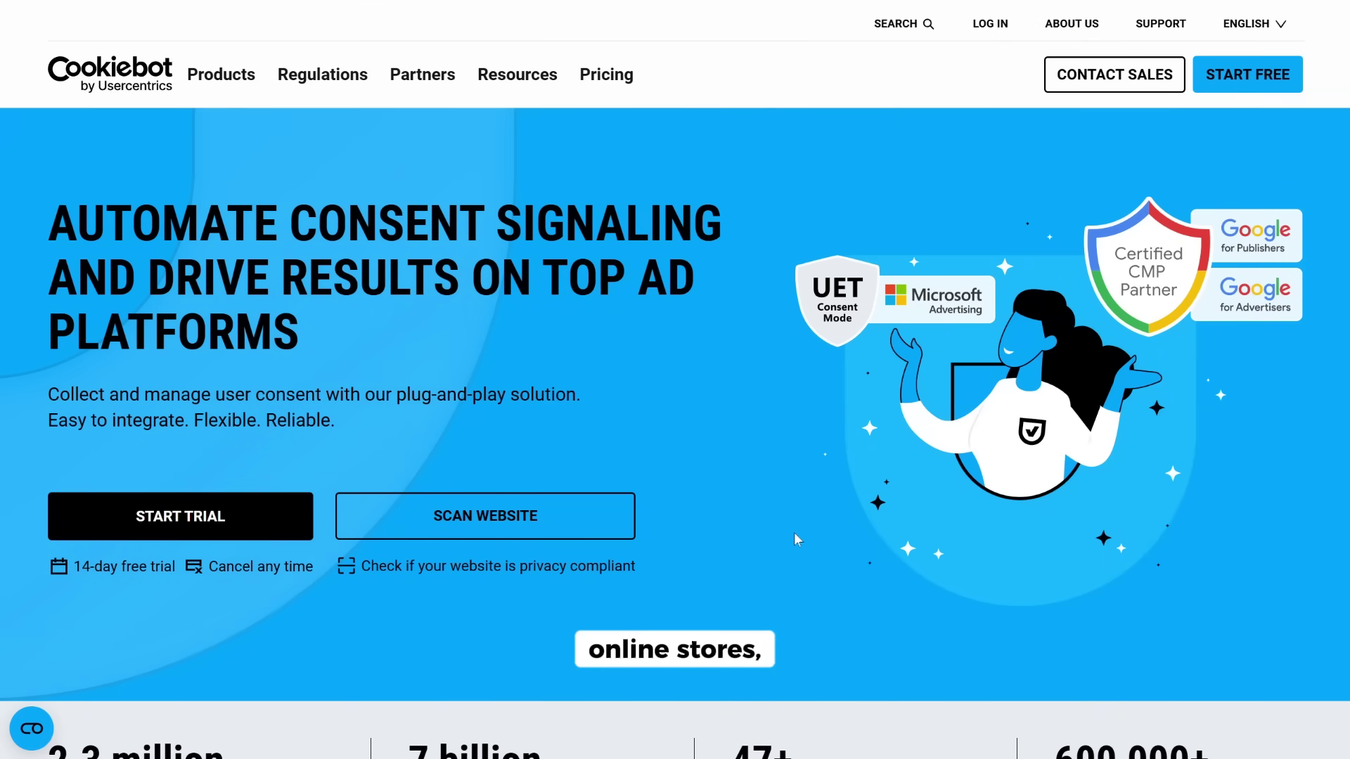
Scroll down through the Cookiebot homepage feature sections.
scroll(795, 538, down, 5)
scroll(796, 539, down, 5)
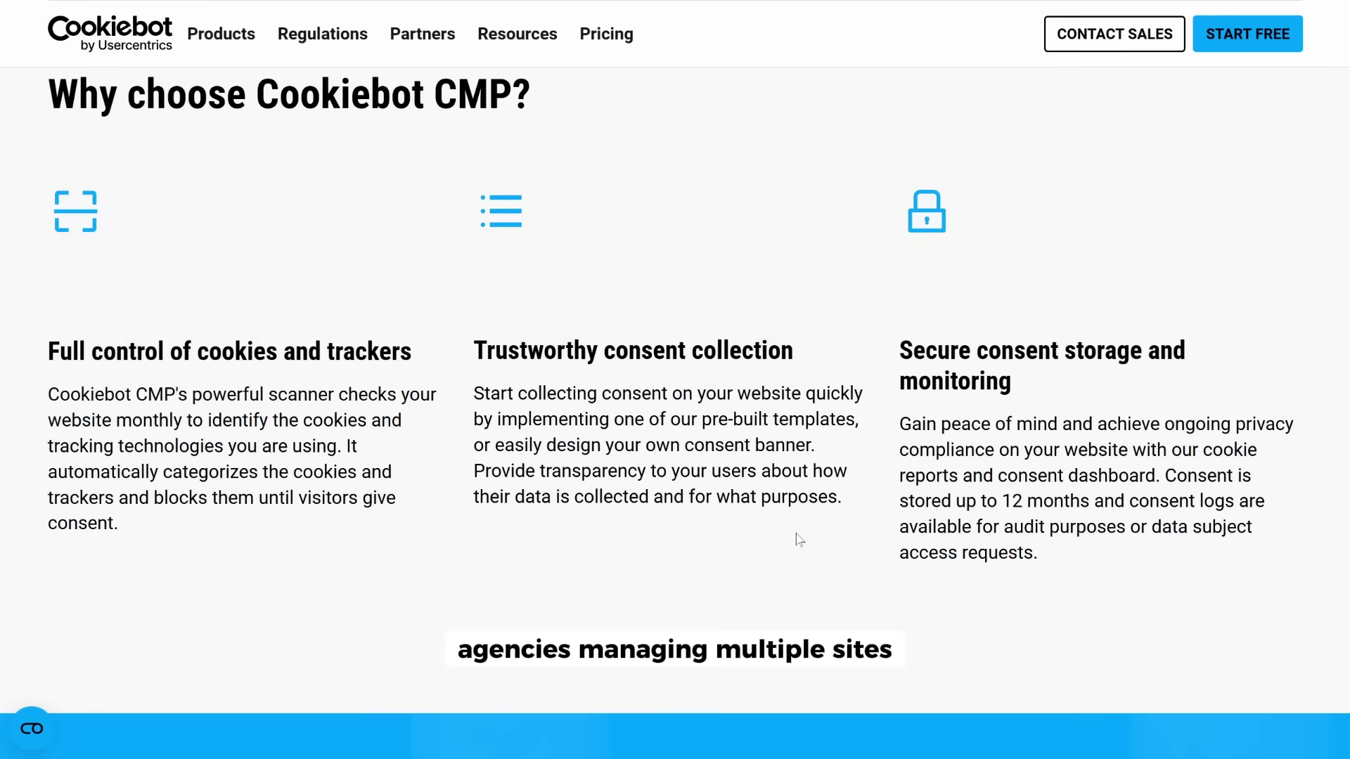
scroll(799, 539, down, 5)
scroll(800, 539, down, 5)
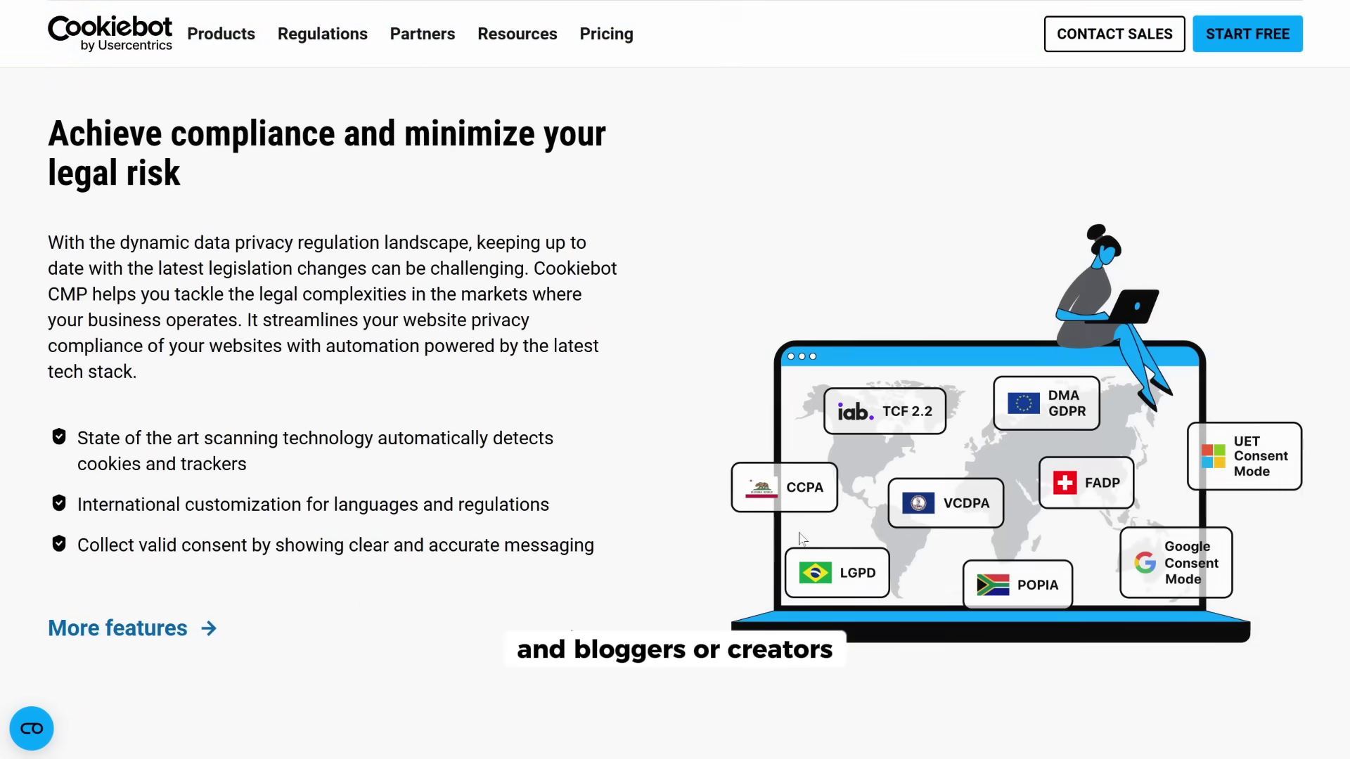
scroll(800, 540, down, 5)
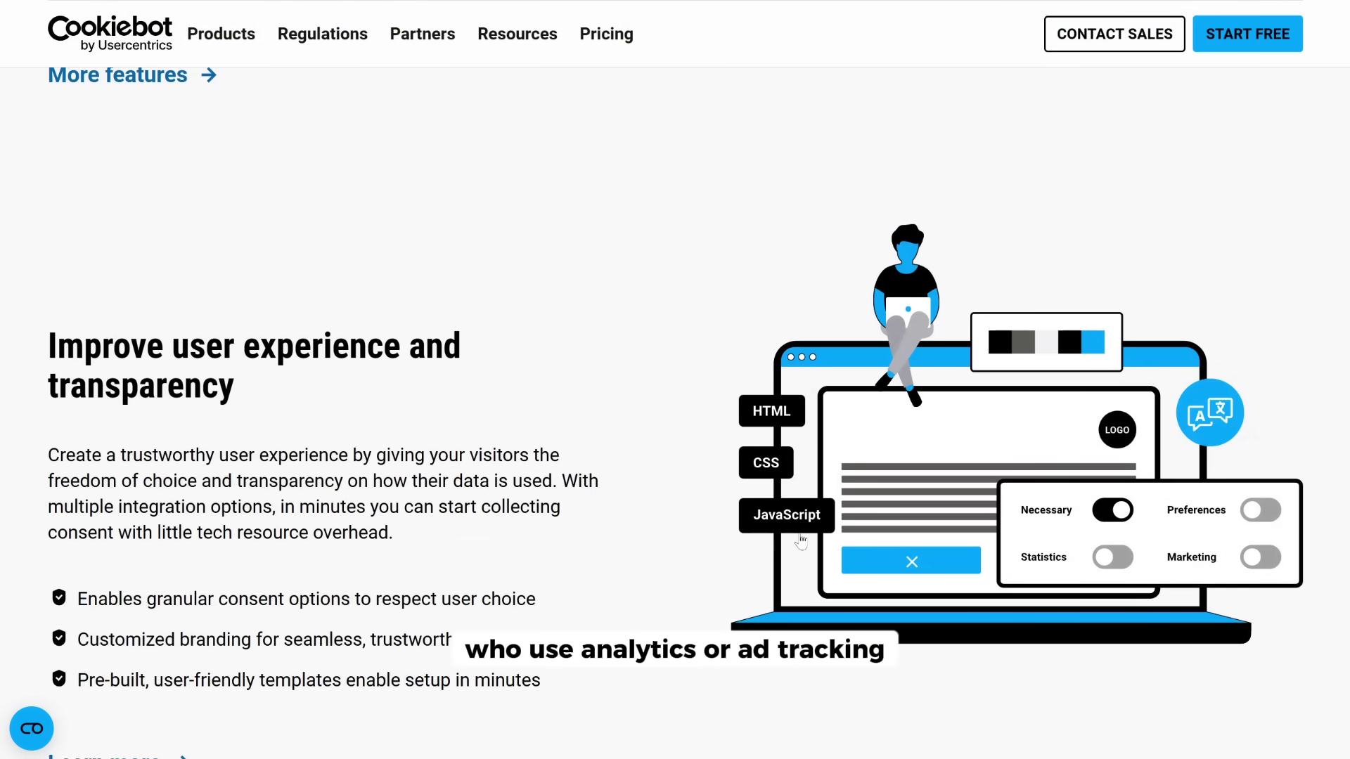
scroll(799, 540, down, 1)
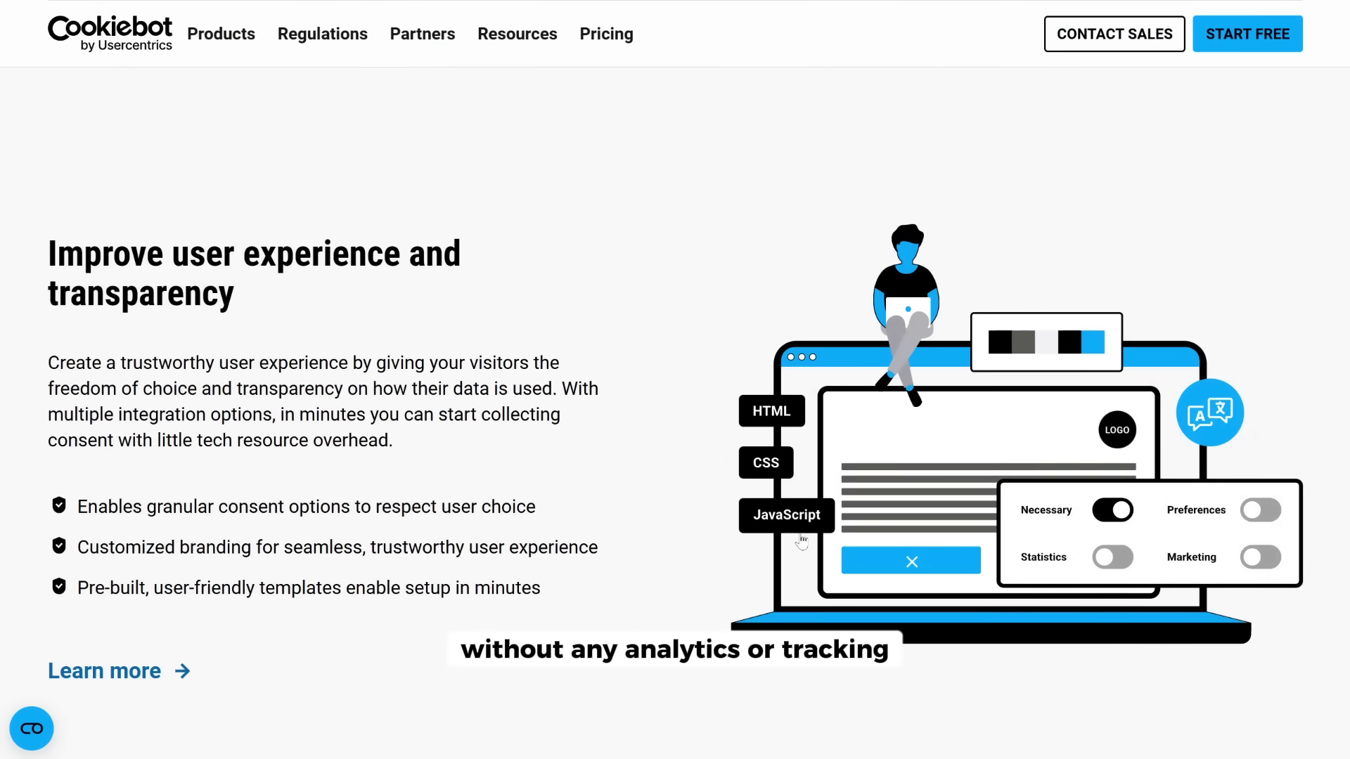
scroll(799, 540, down, 5)
scroll(800, 539, down, 2)
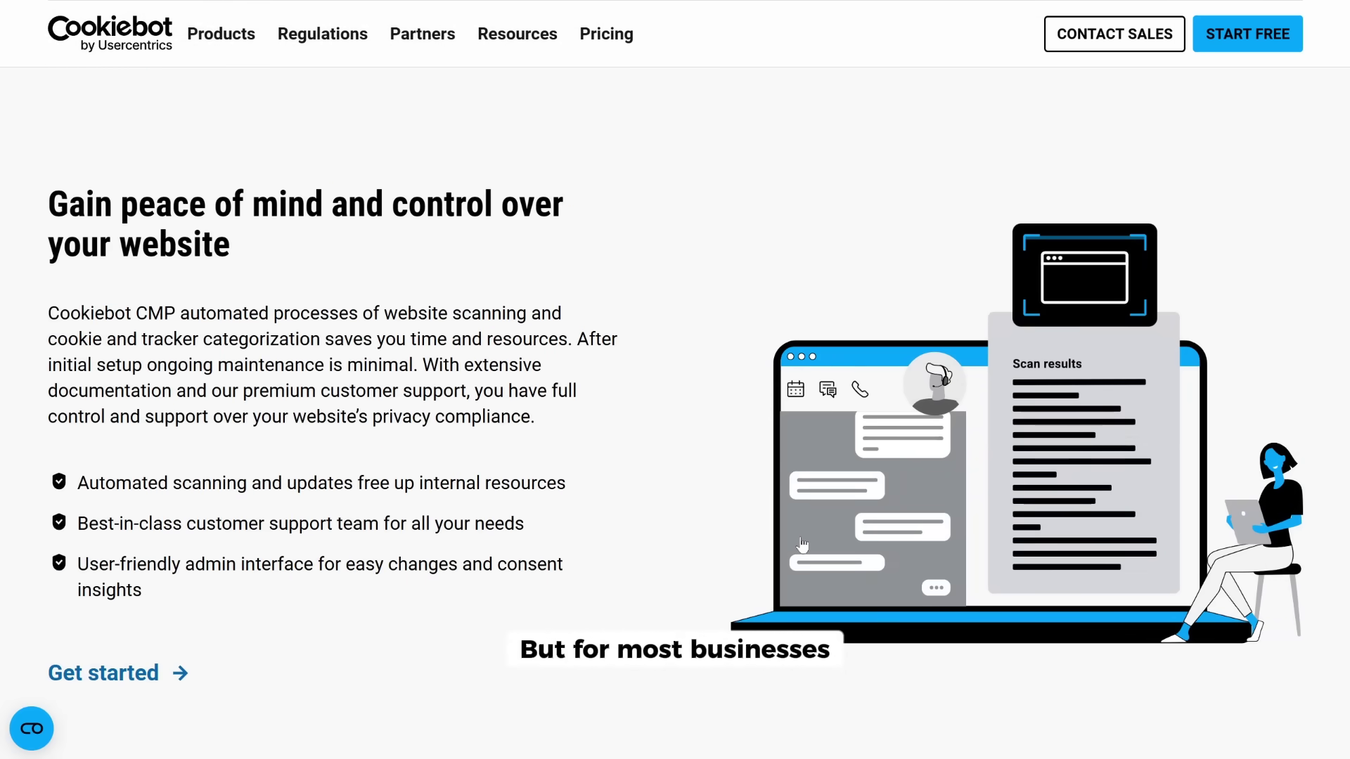
scroll(797, 547, down, 4)
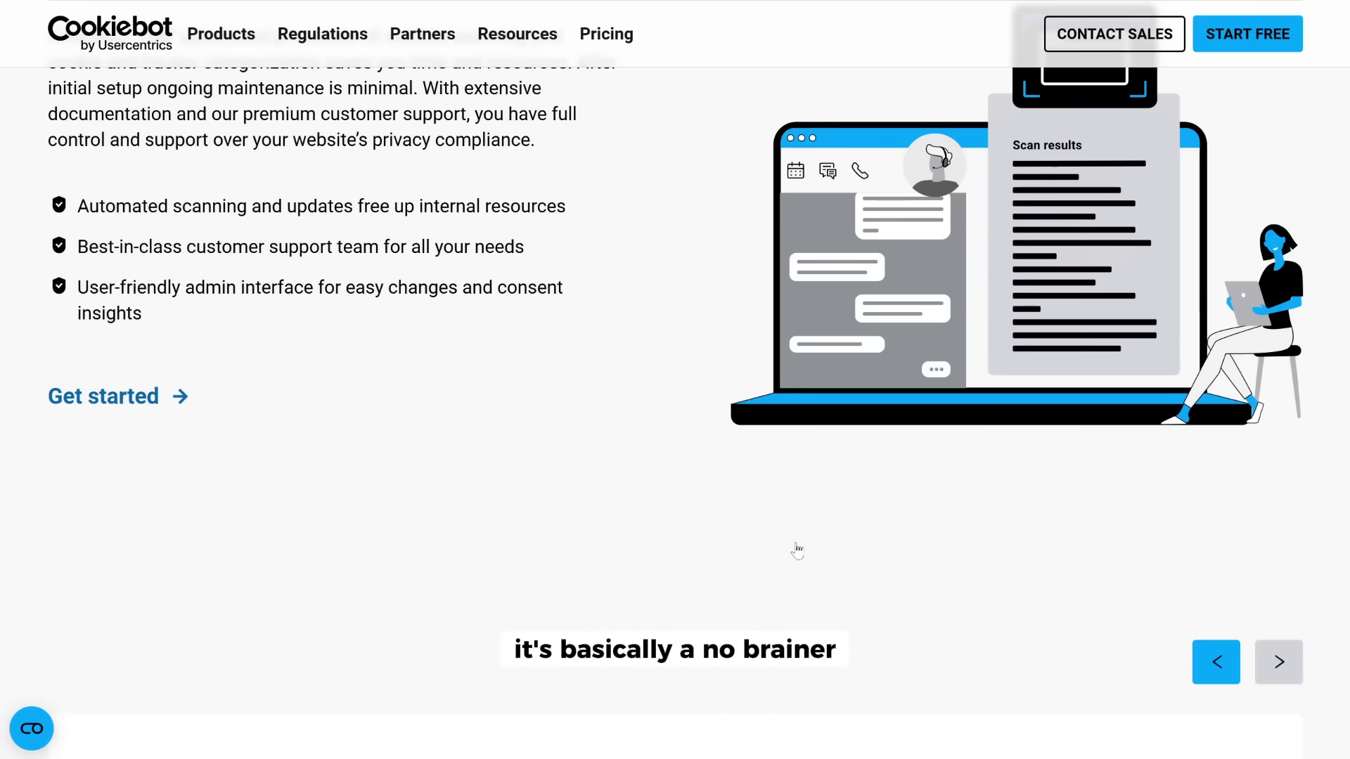
scroll(798, 549, down, 4)
scroll(797, 550, down, 3)
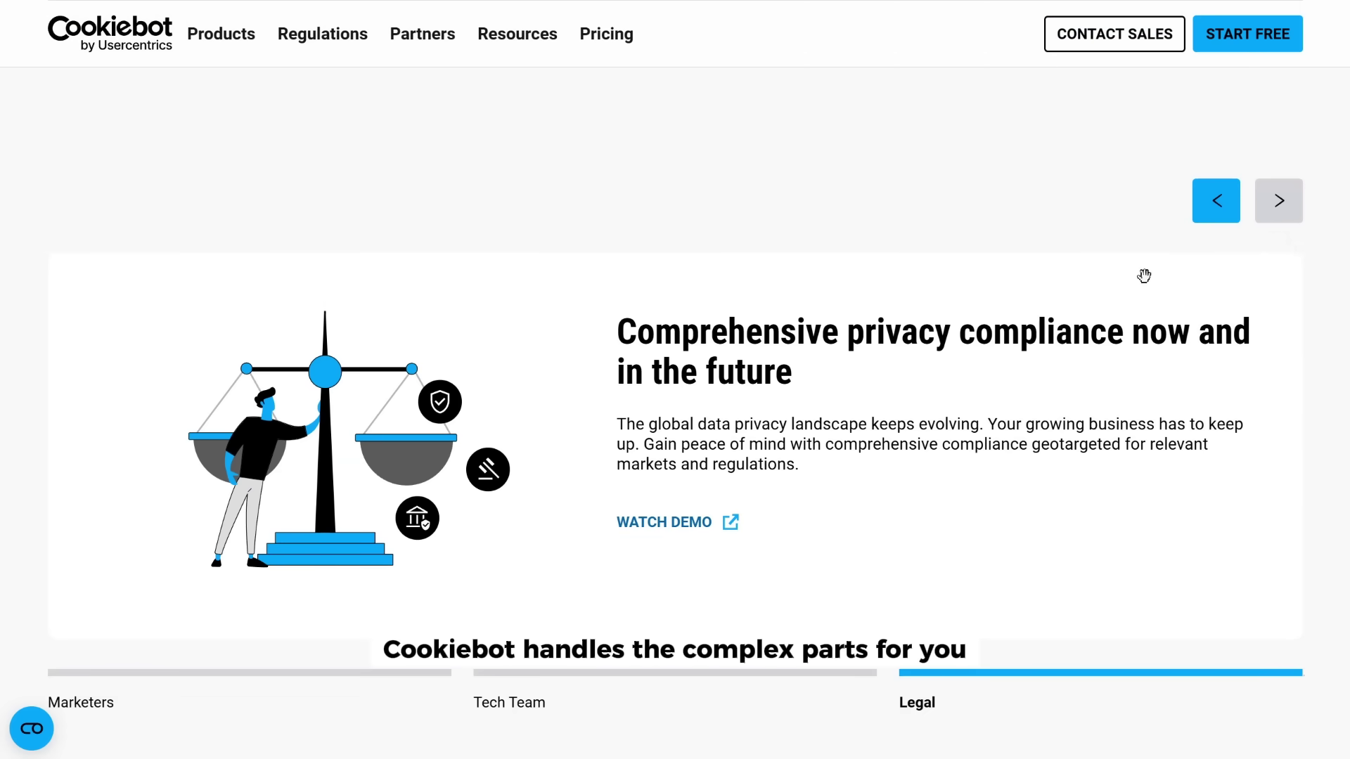
Step the audience carousel back past Tech Team to the Marketers slide.
click(1211, 219)
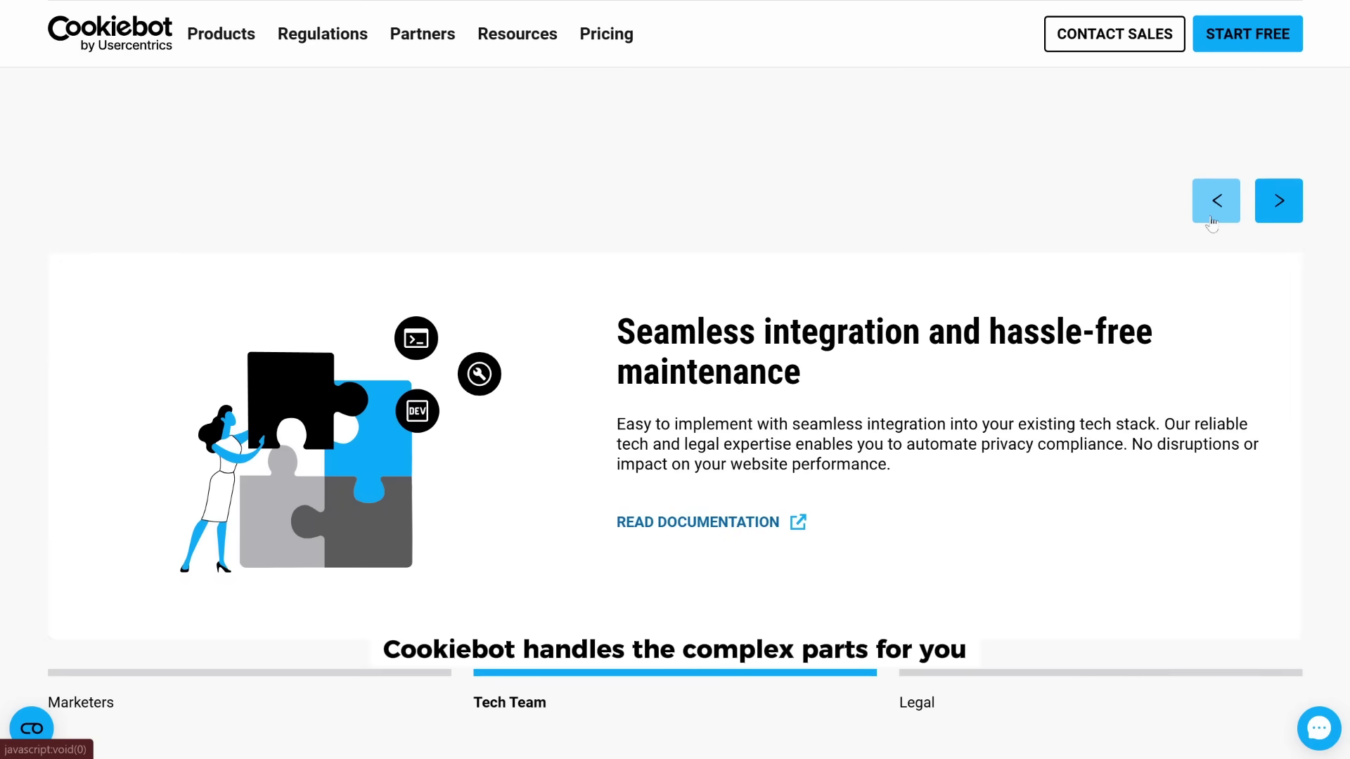
click(1212, 222)
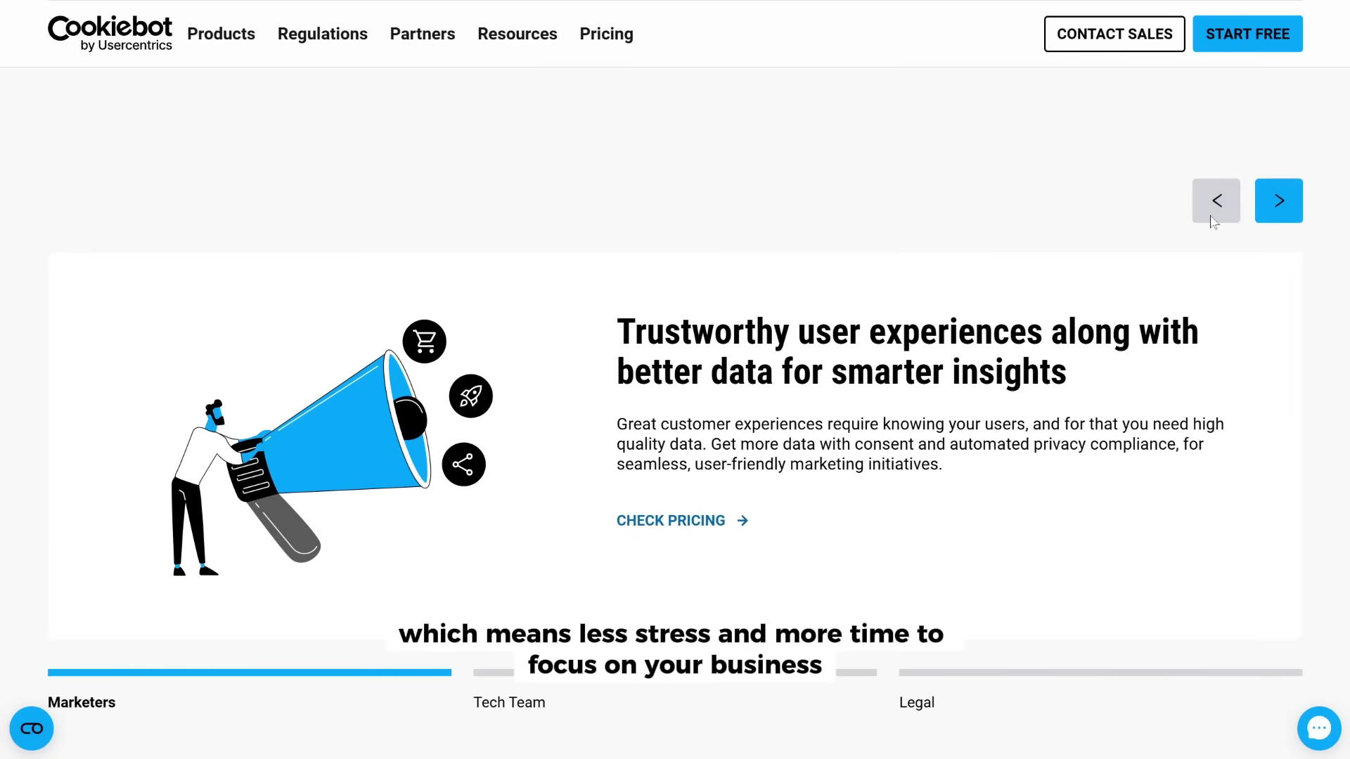
scroll(1085, 485, down, 3)
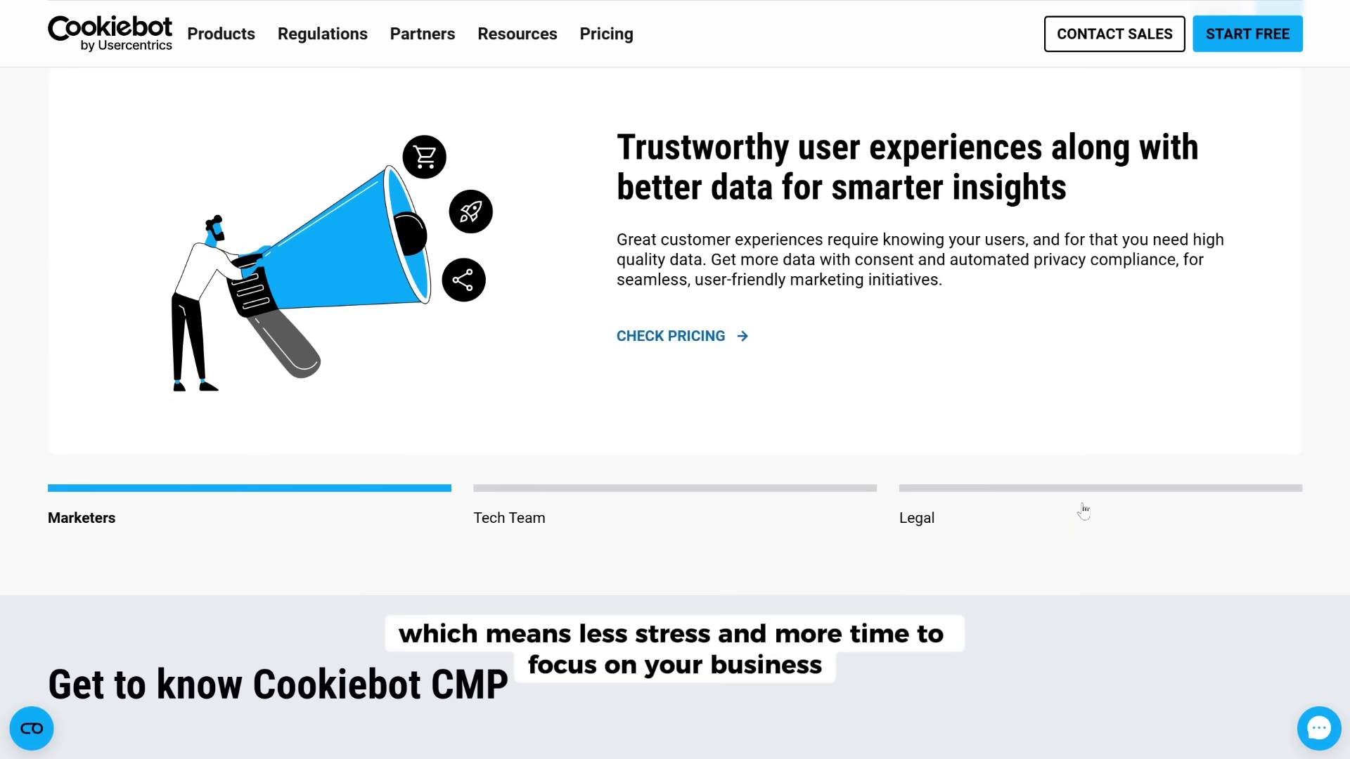
scroll(1085, 509, down, 3)
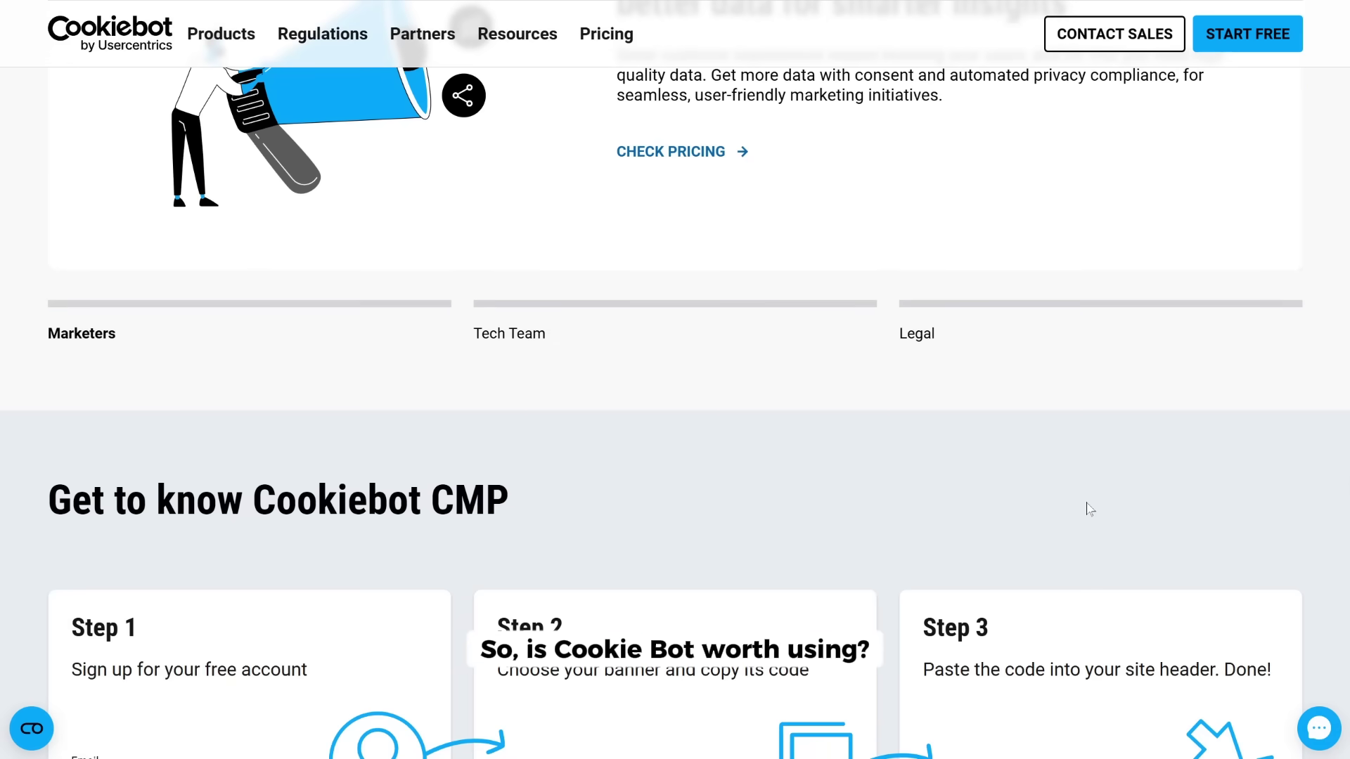
scroll(1089, 507, up, 6)
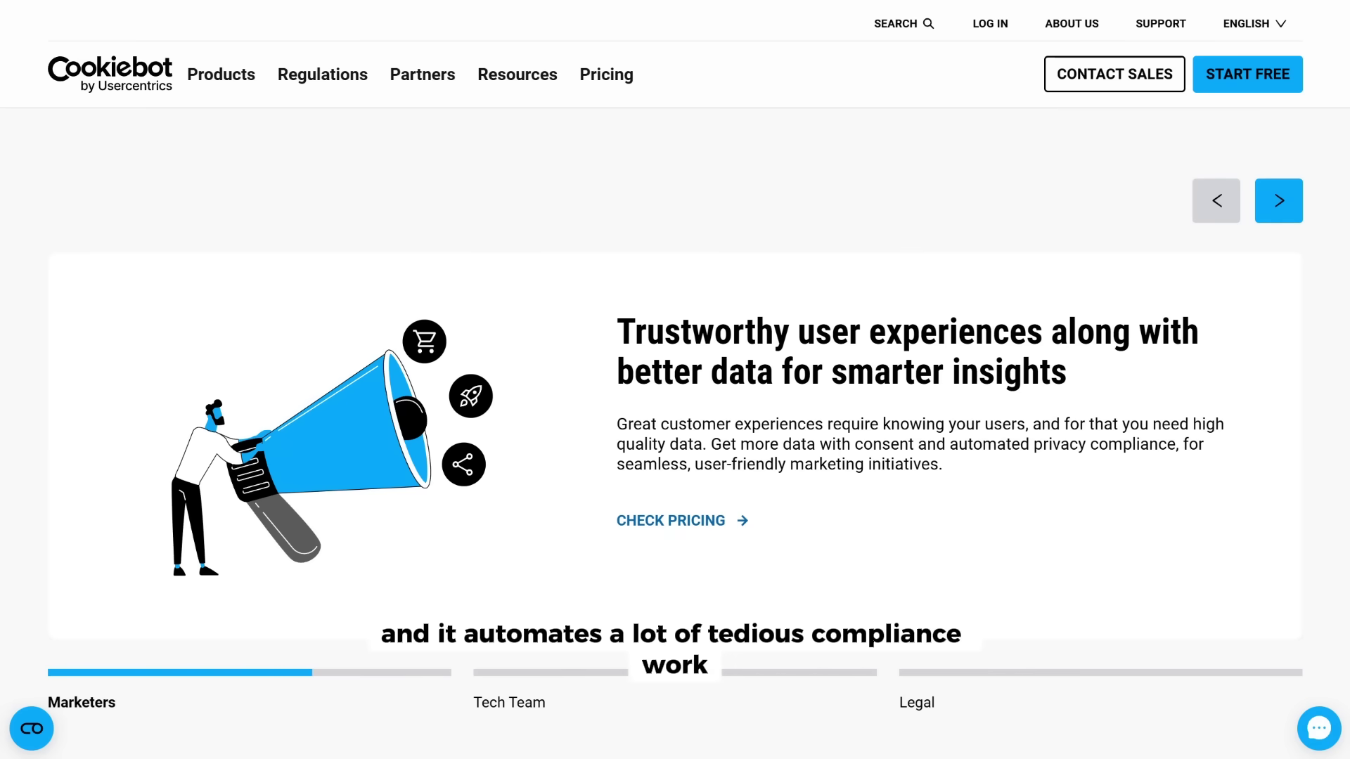
mouse_move(214, 85)
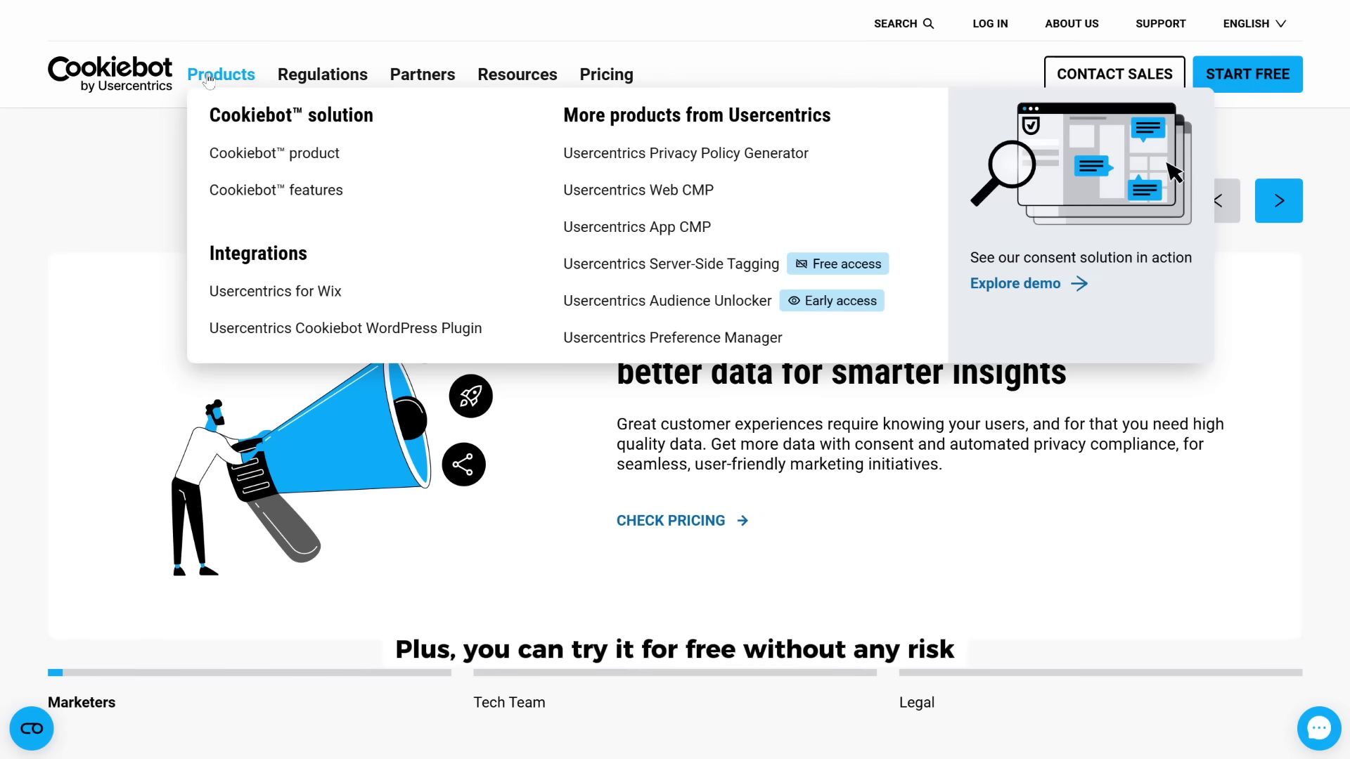
Open the 'Cookiebot™ product' page from the Products menu.
click(232, 155)
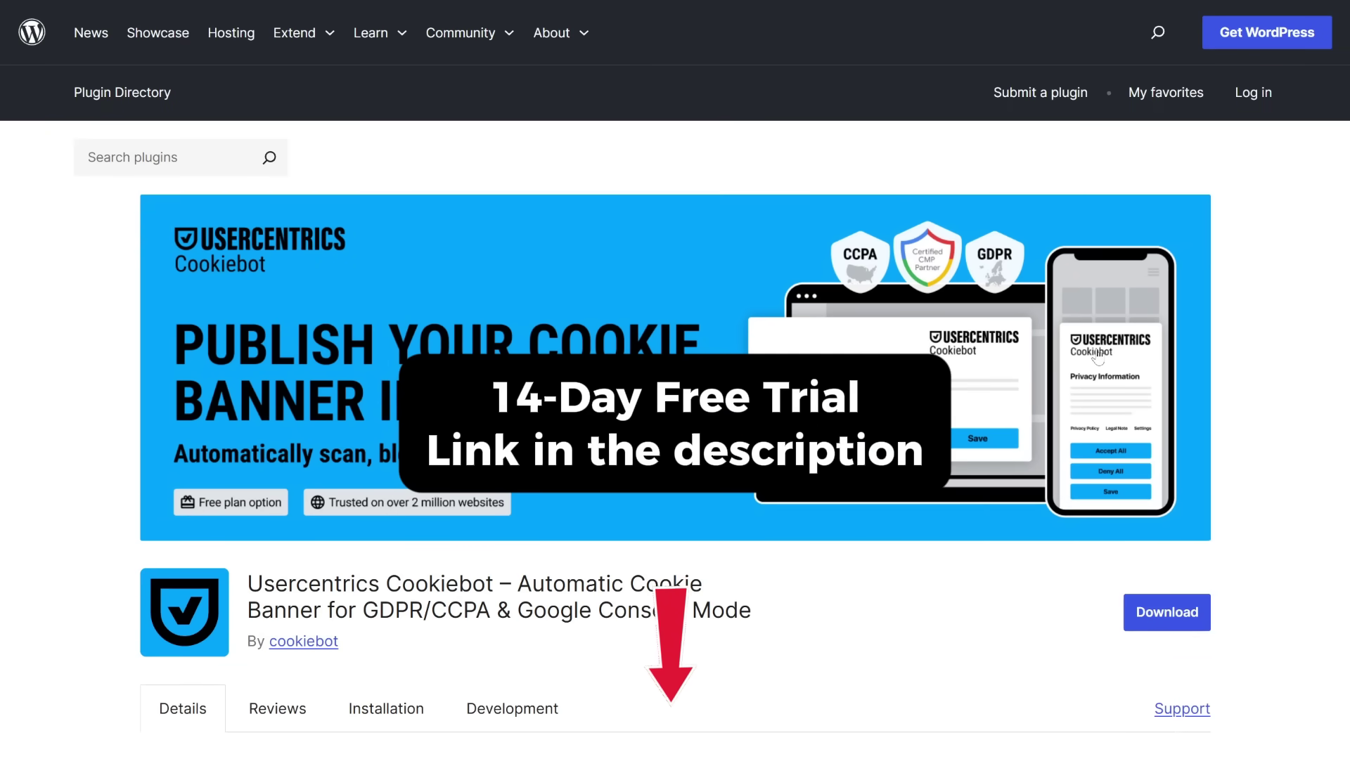
scroll(1098, 355, down, 5)
scroll(1098, 355, up, 5)
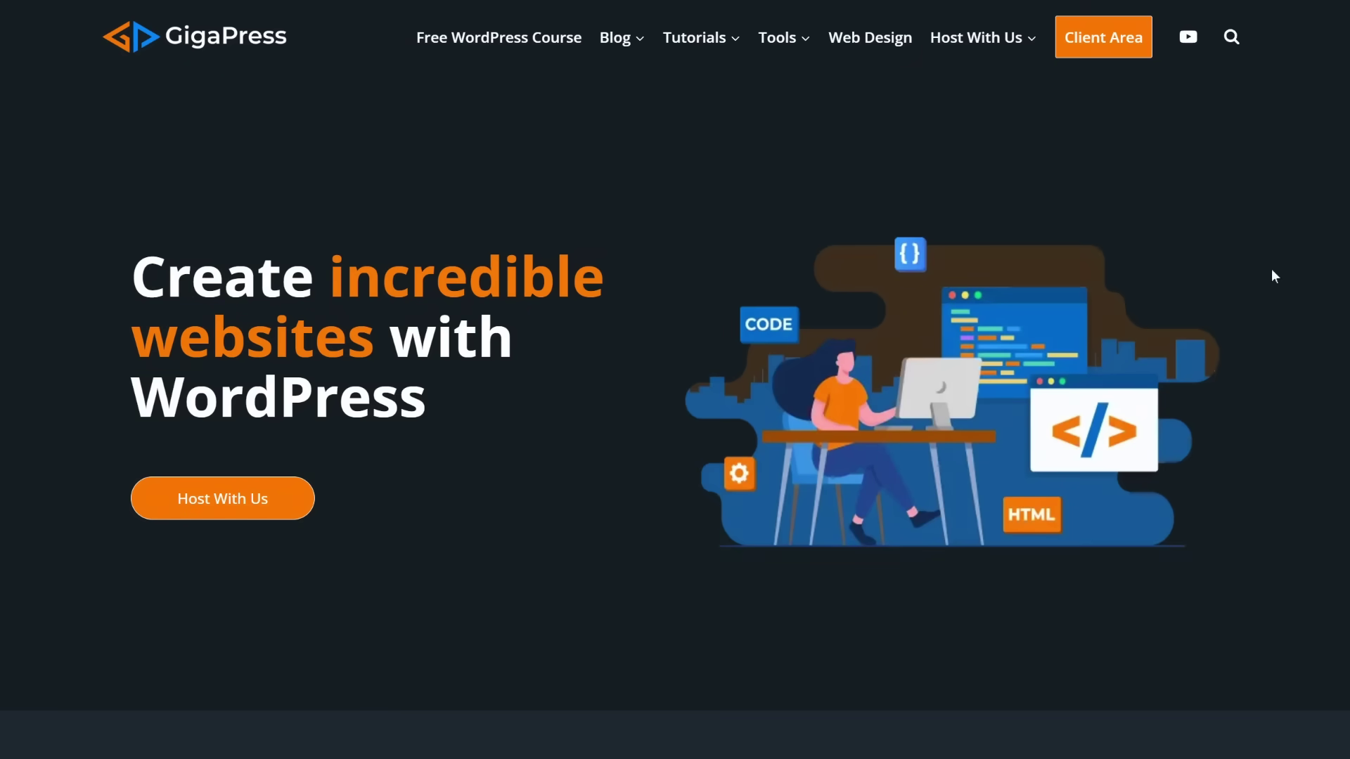
Scroll down the GigaPress homepage and go to its 'Wordpress Hosting' page.
scroll(1271, 272, down, 4)
scroll(1271, 270, down, 18)
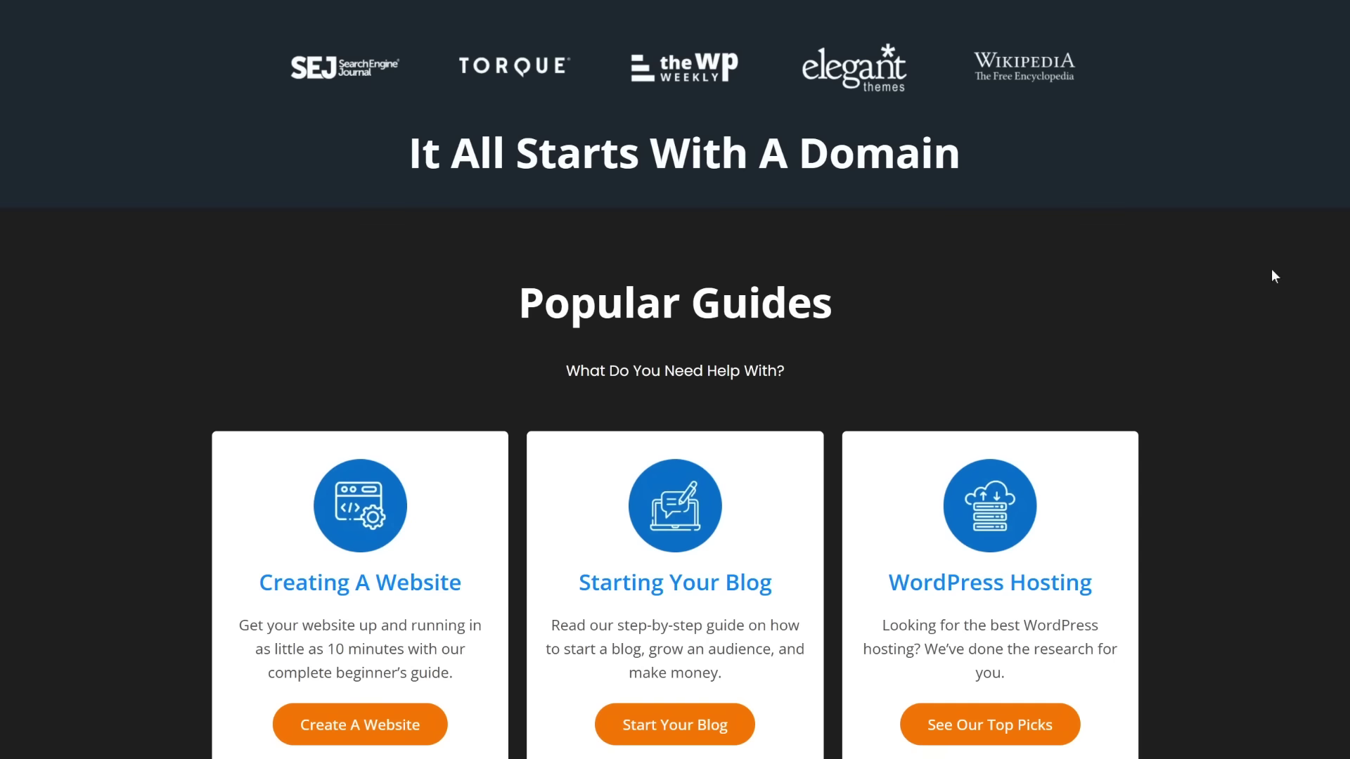
scroll(1273, 274, down, 7)
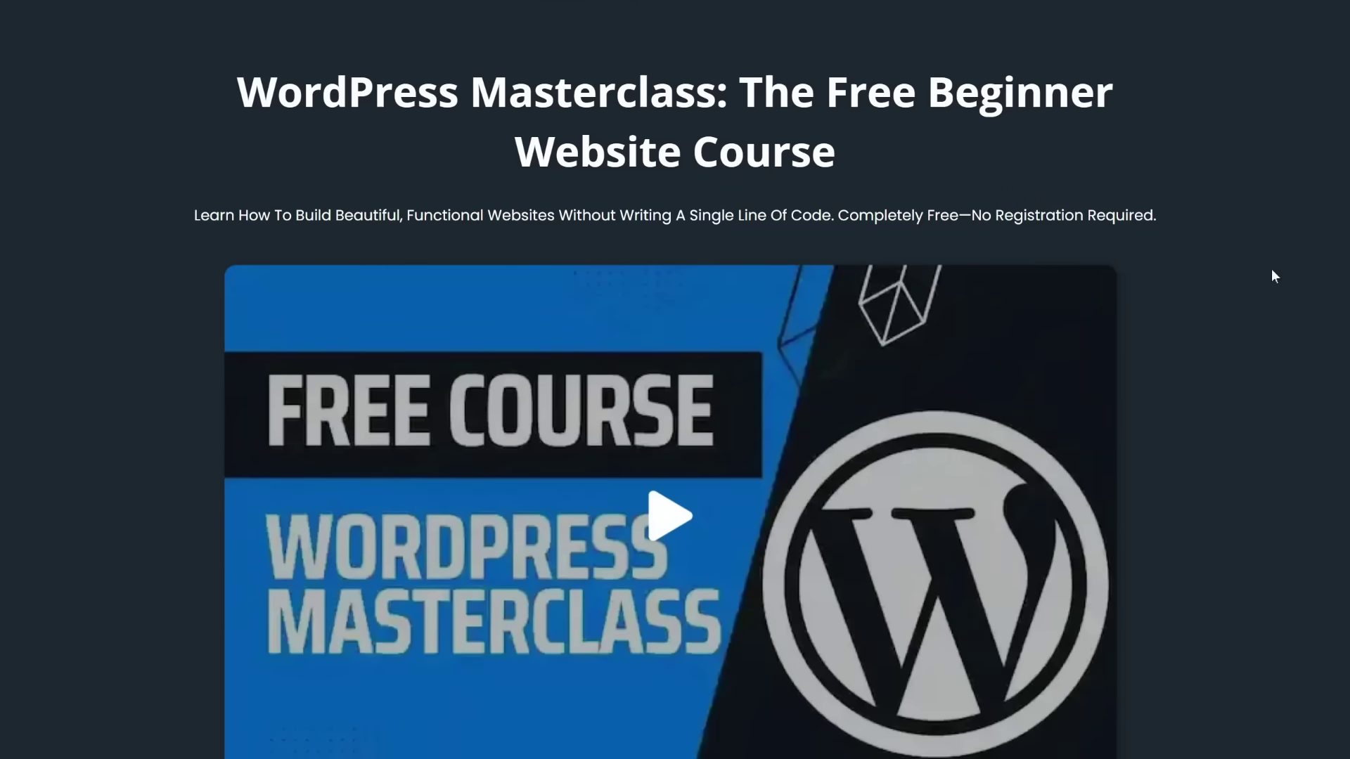
scroll(1272, 269, down, 11)
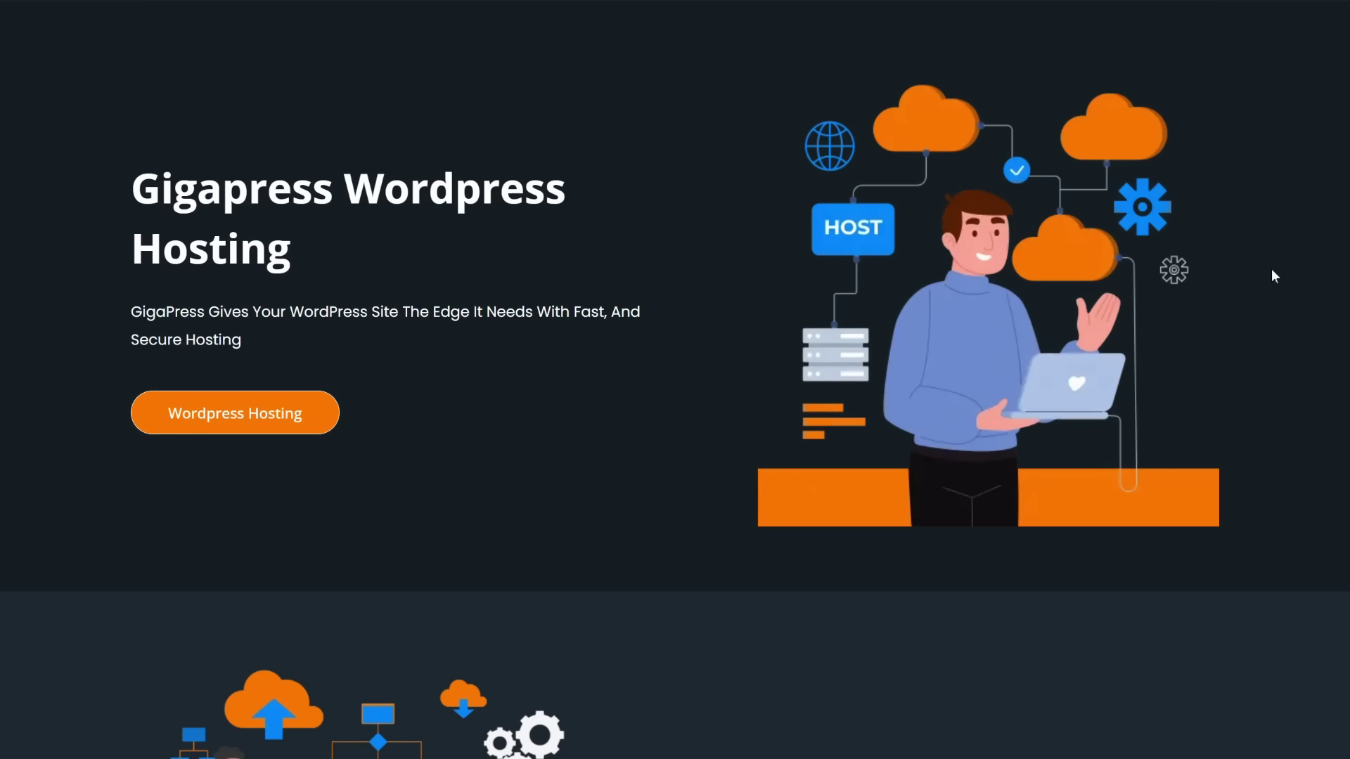
click(265, 430)
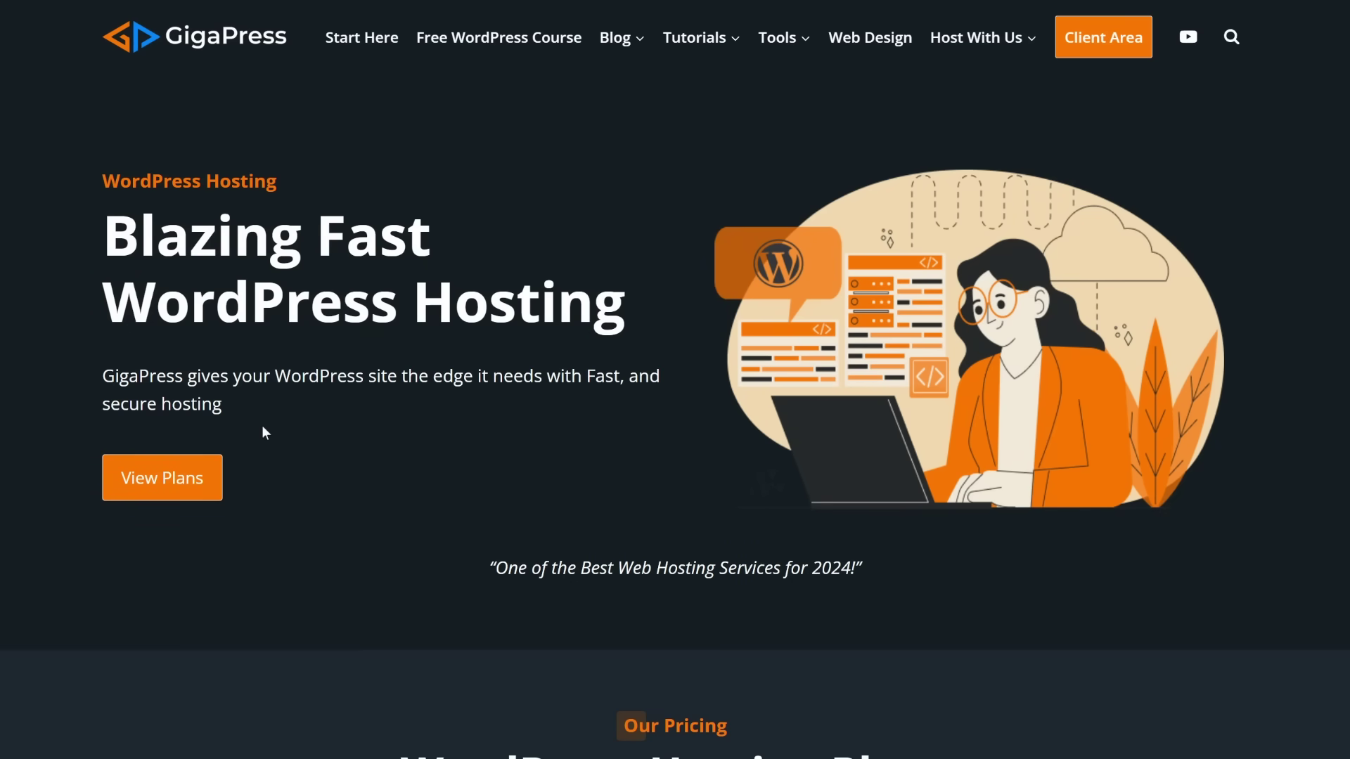